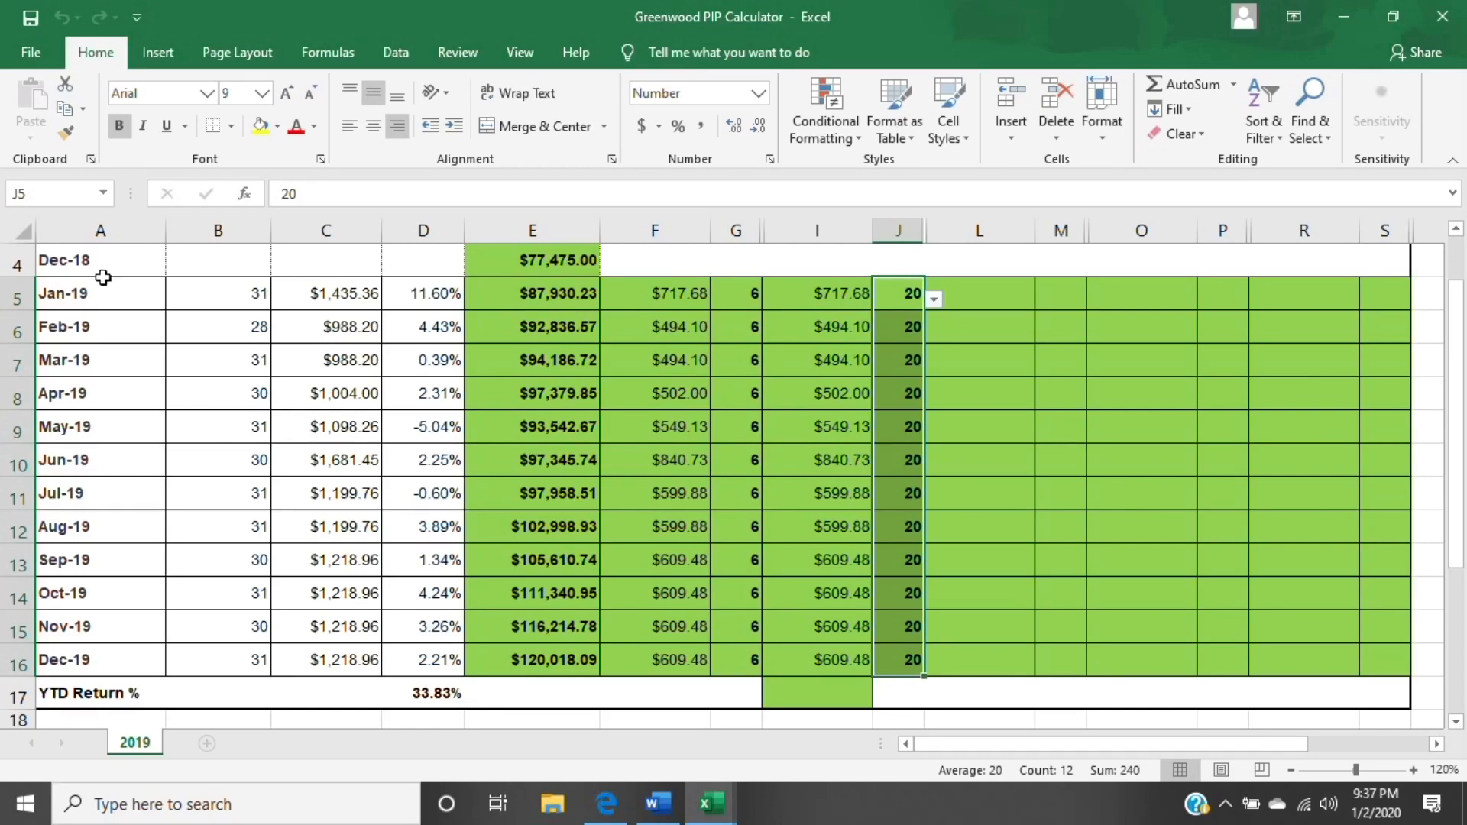
- Review columns A through D, the YTD return formula in D17, the January and February balances in column E, and the January day value in G5
left_click(99, 230)
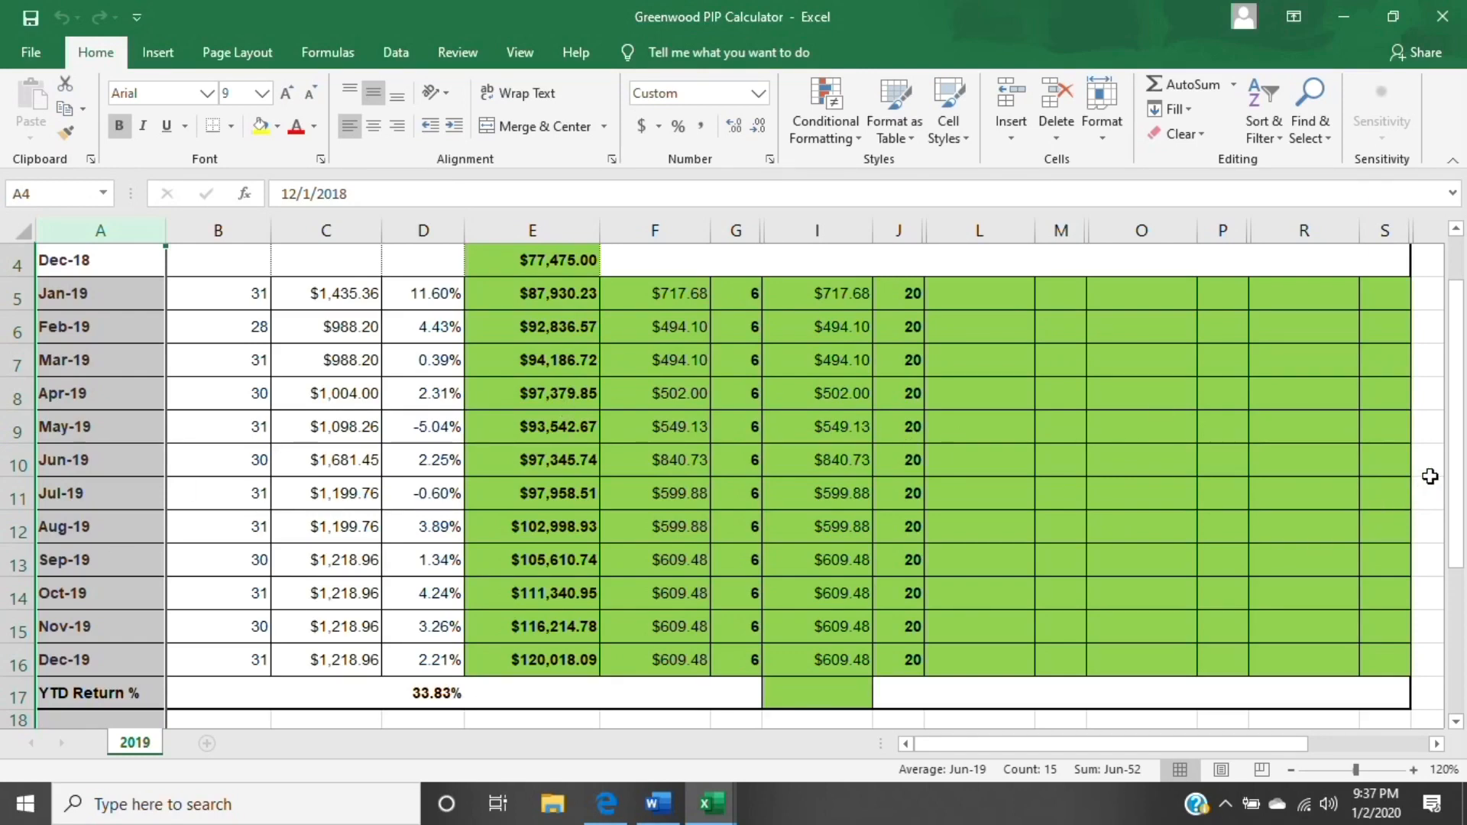
left_click(244, 231)
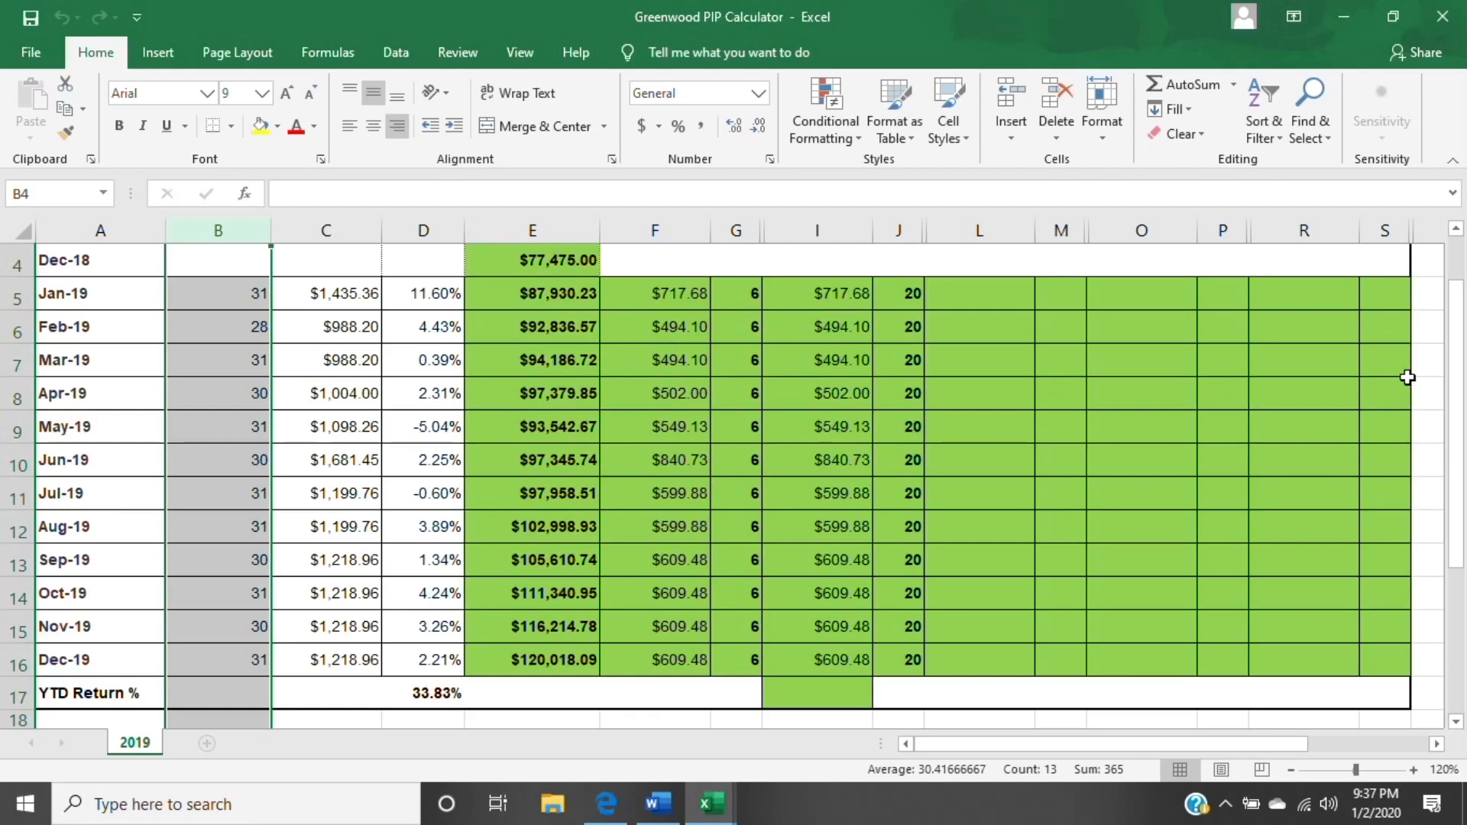
left_click(349, 223)
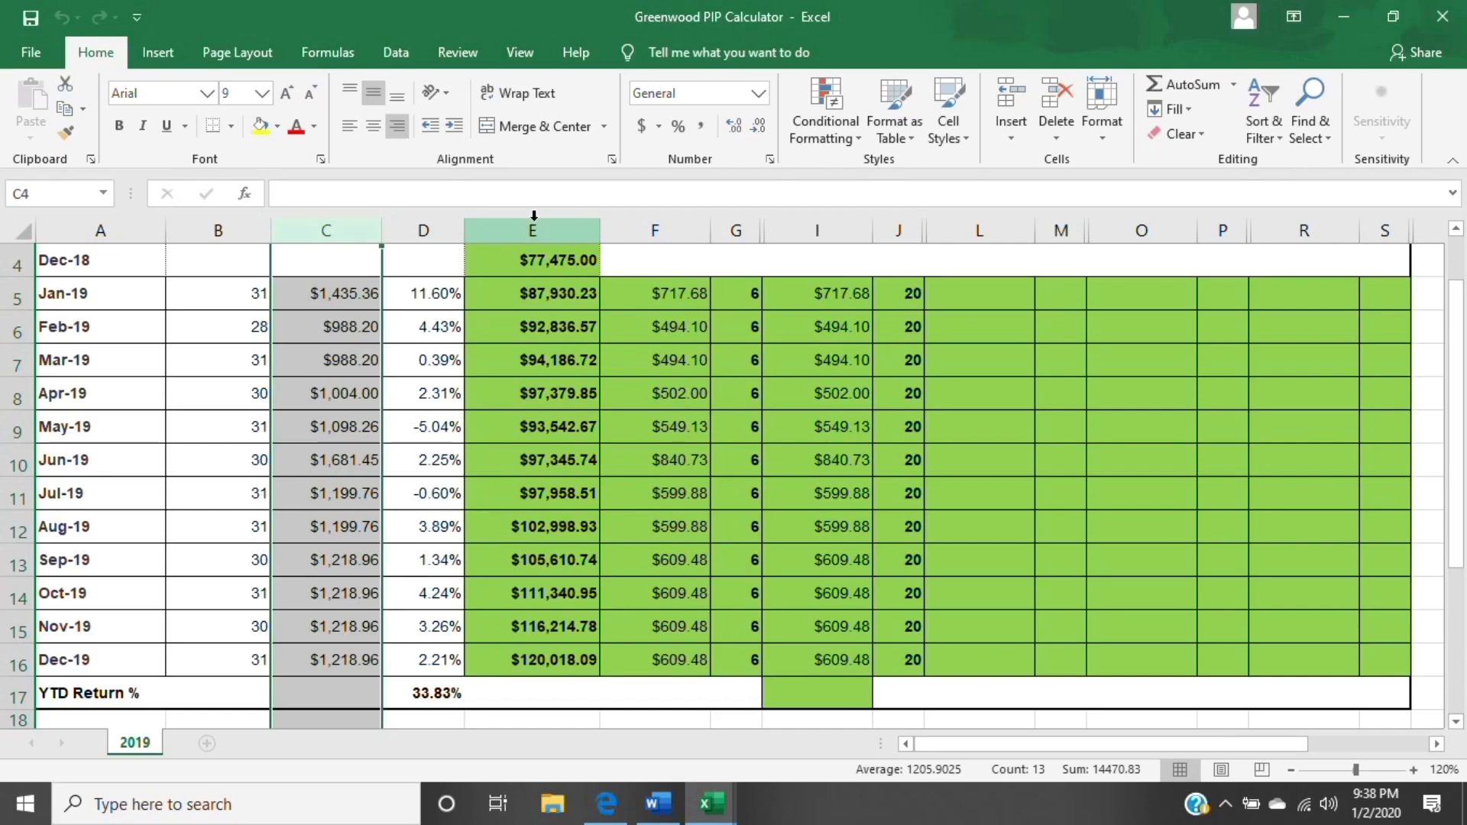
left_click(441, 233)
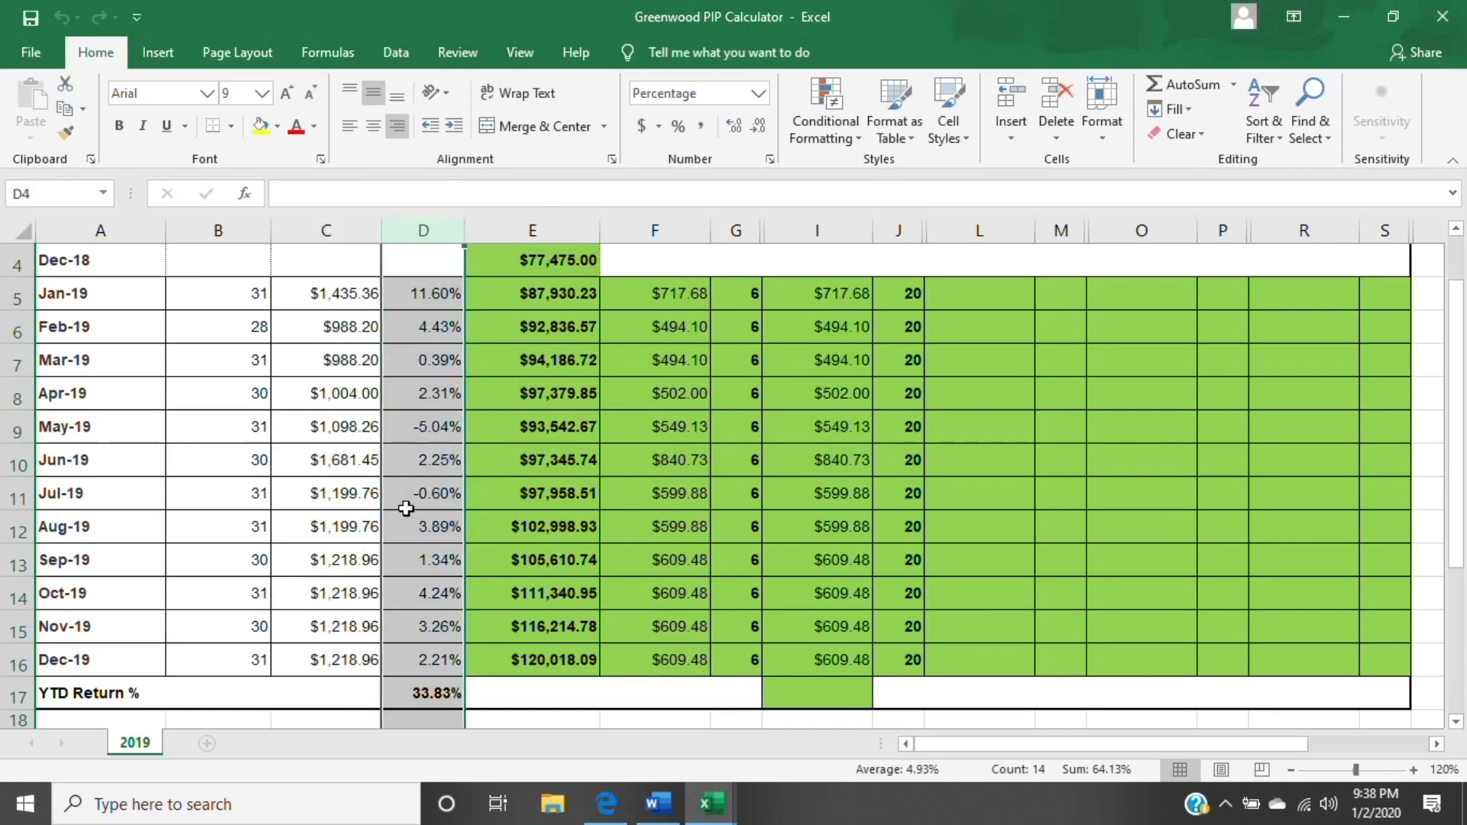
left_click(433, 697)
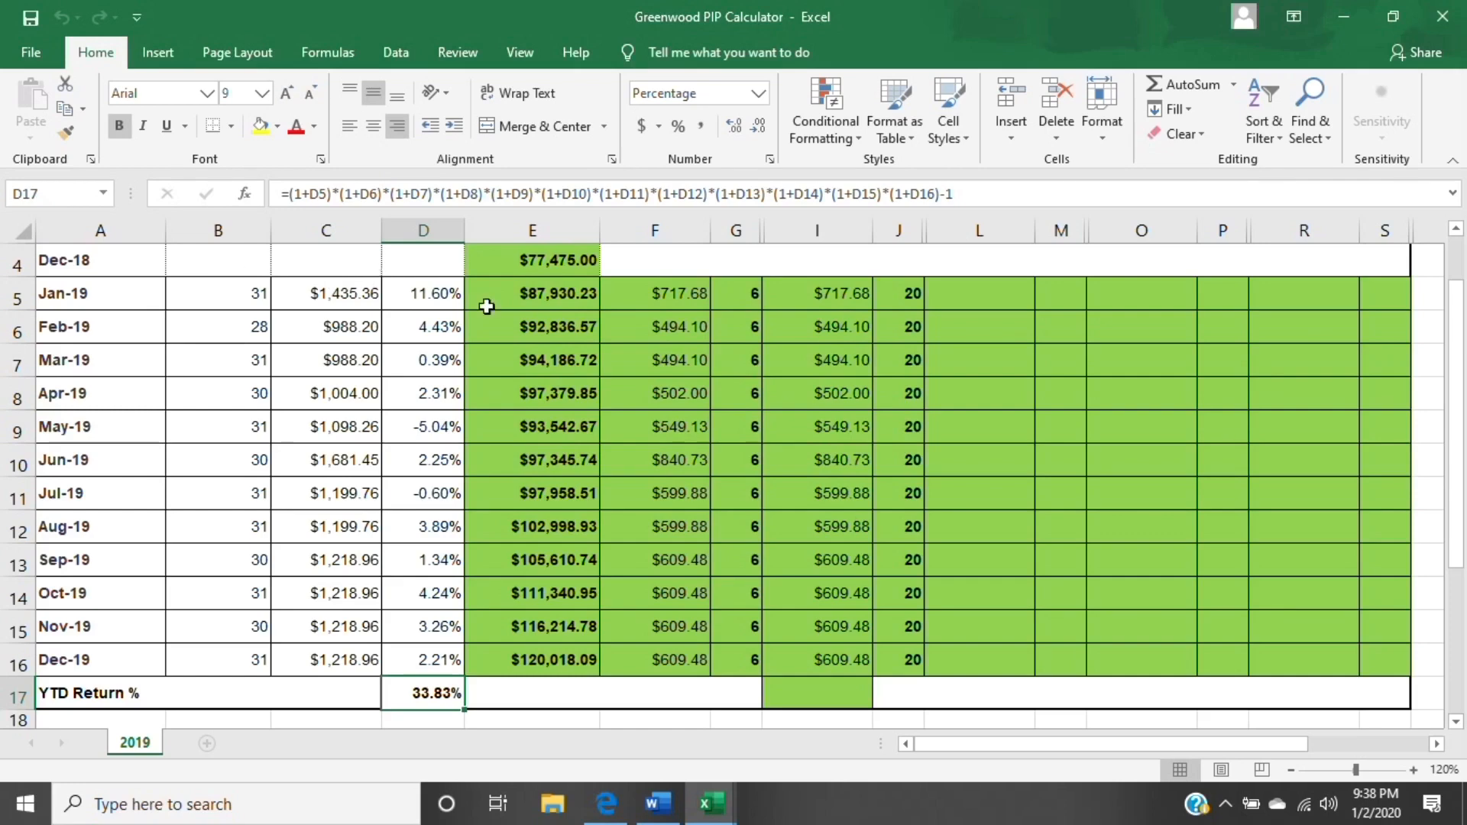
left_click(536, 304)
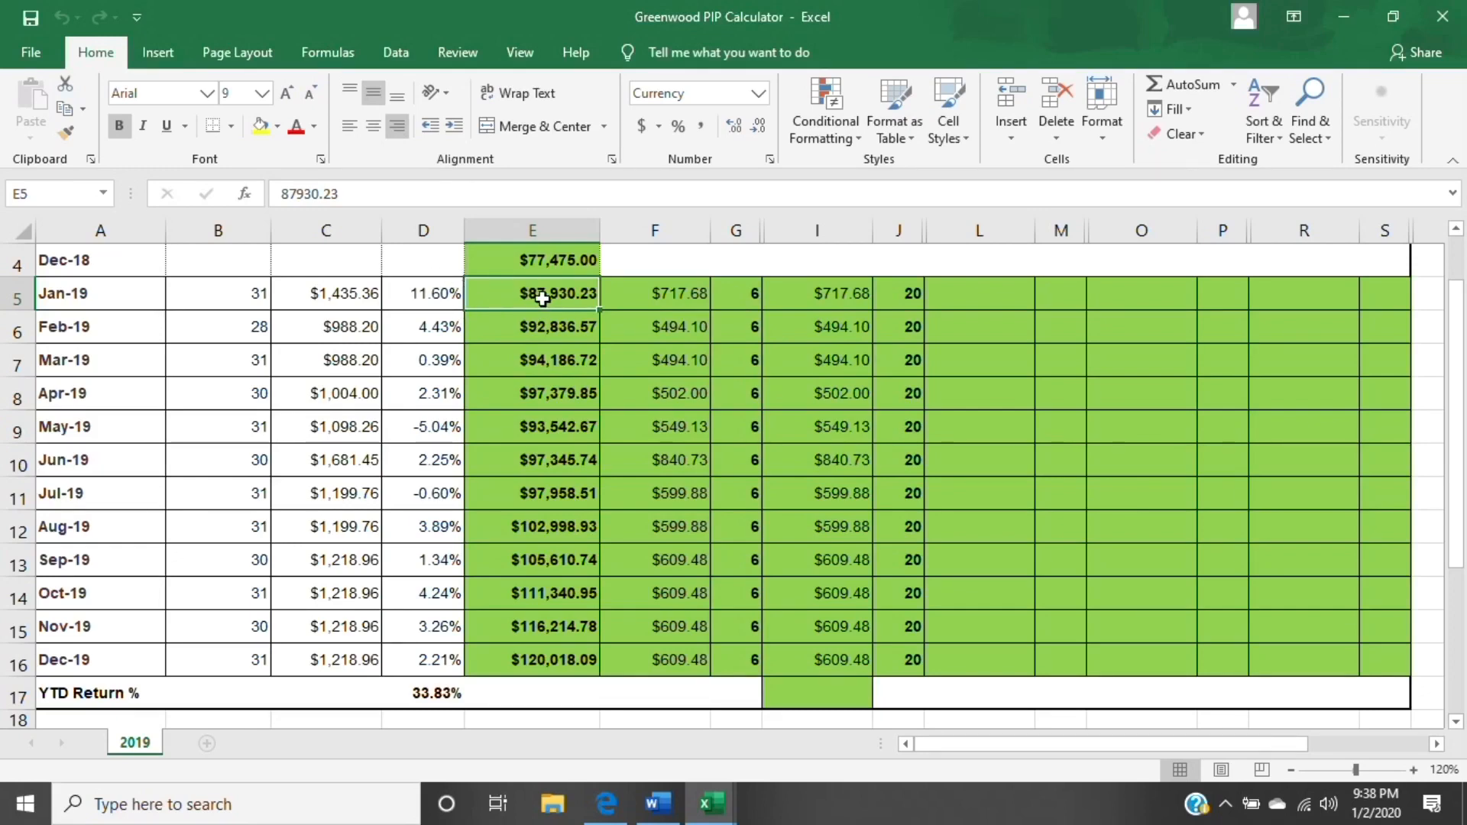
left_click(543, 324)
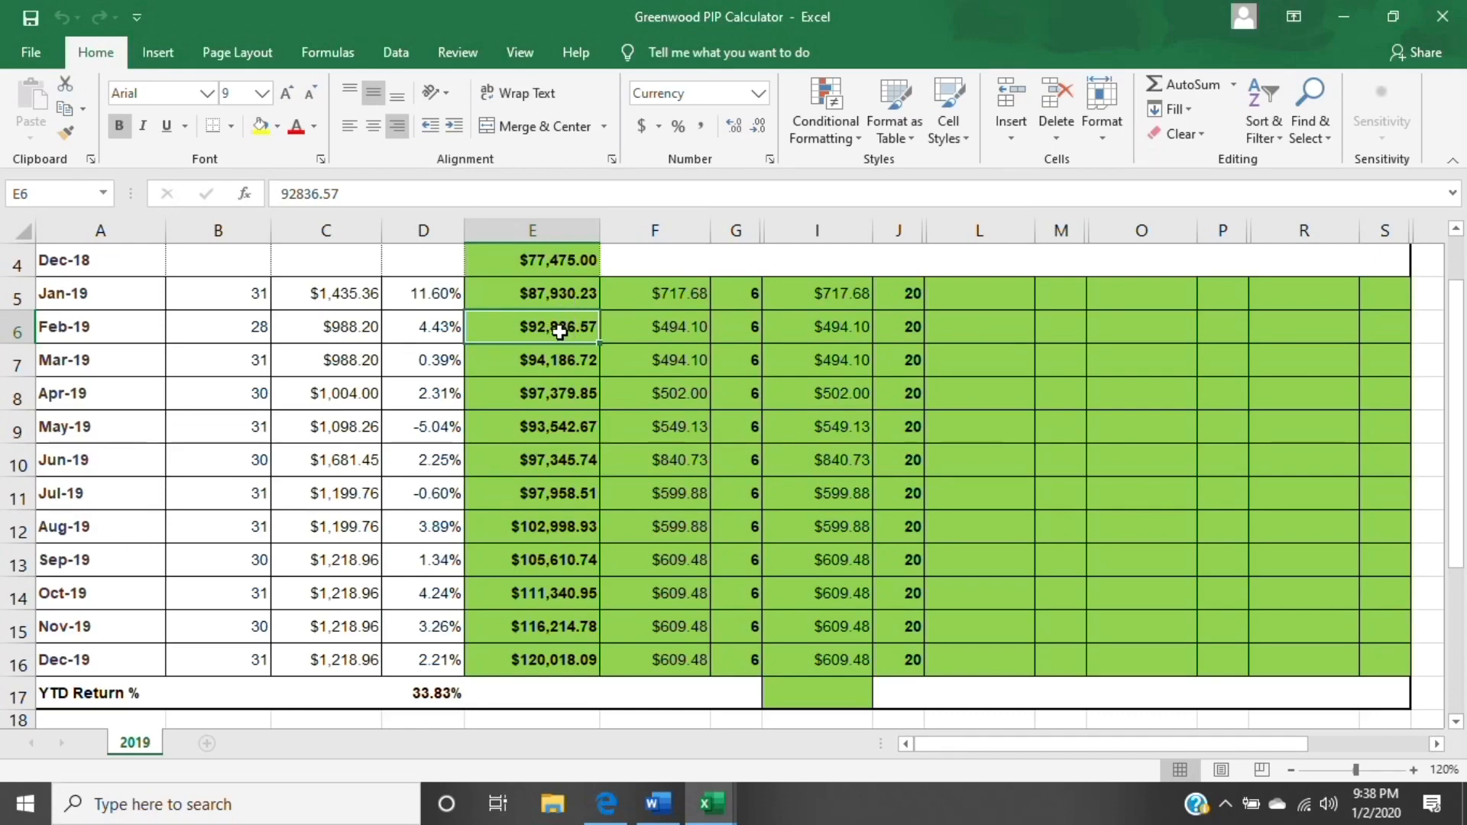
left_click(546, 288)
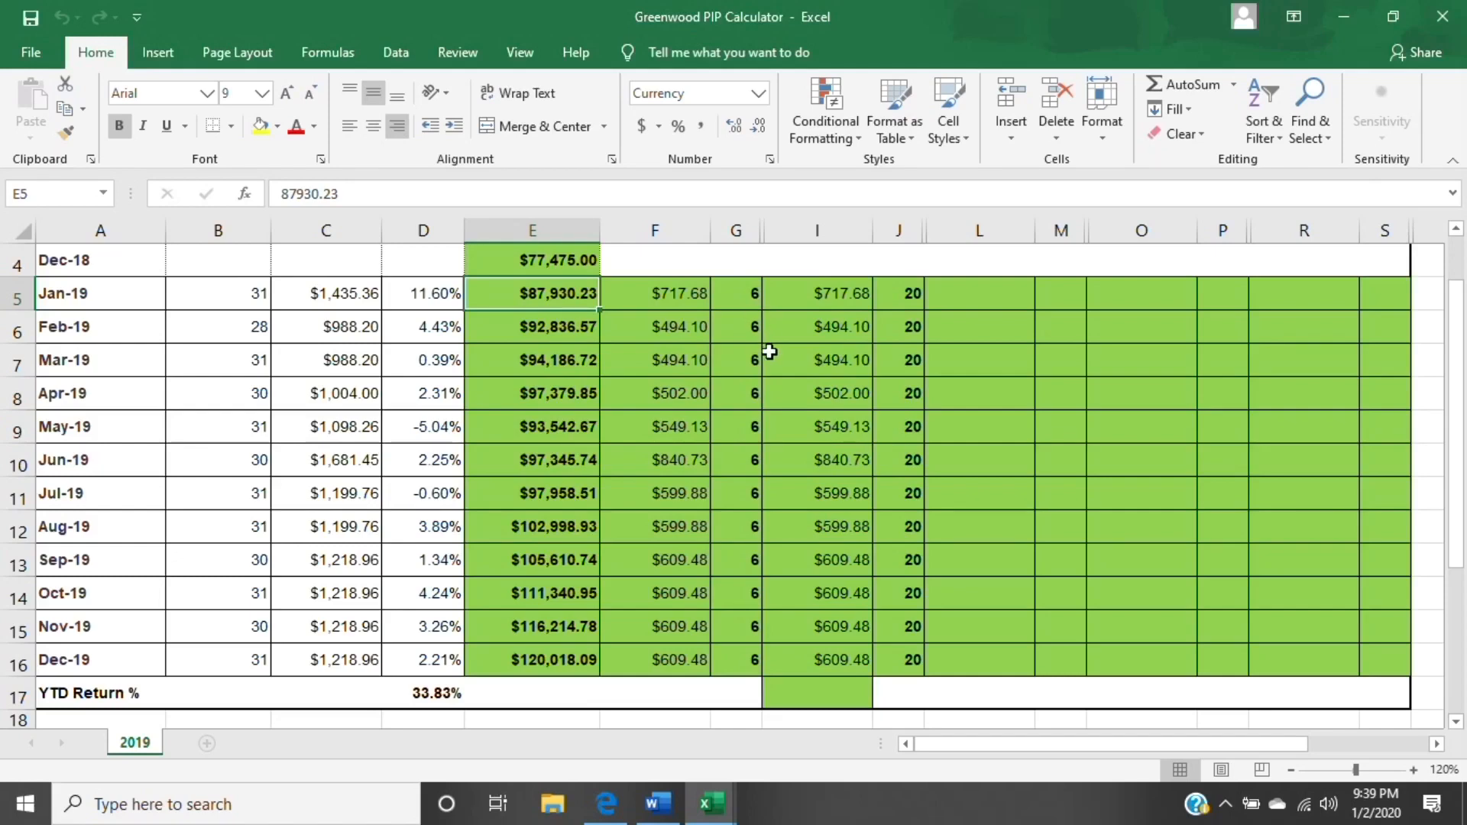
left_click_drag(770, 352, 745, 406)
left_click(779, 389)
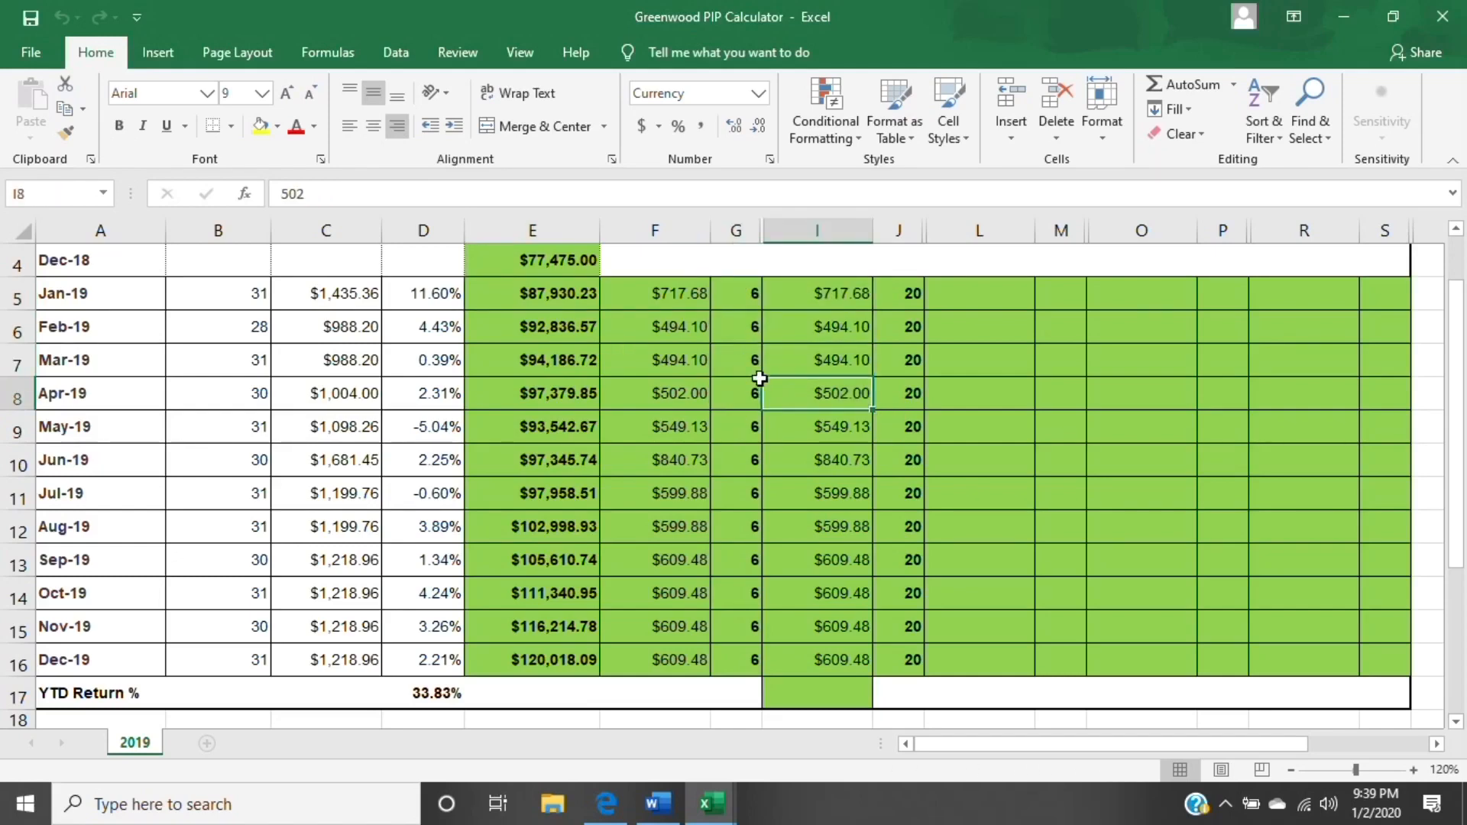
left_click(754, 296)
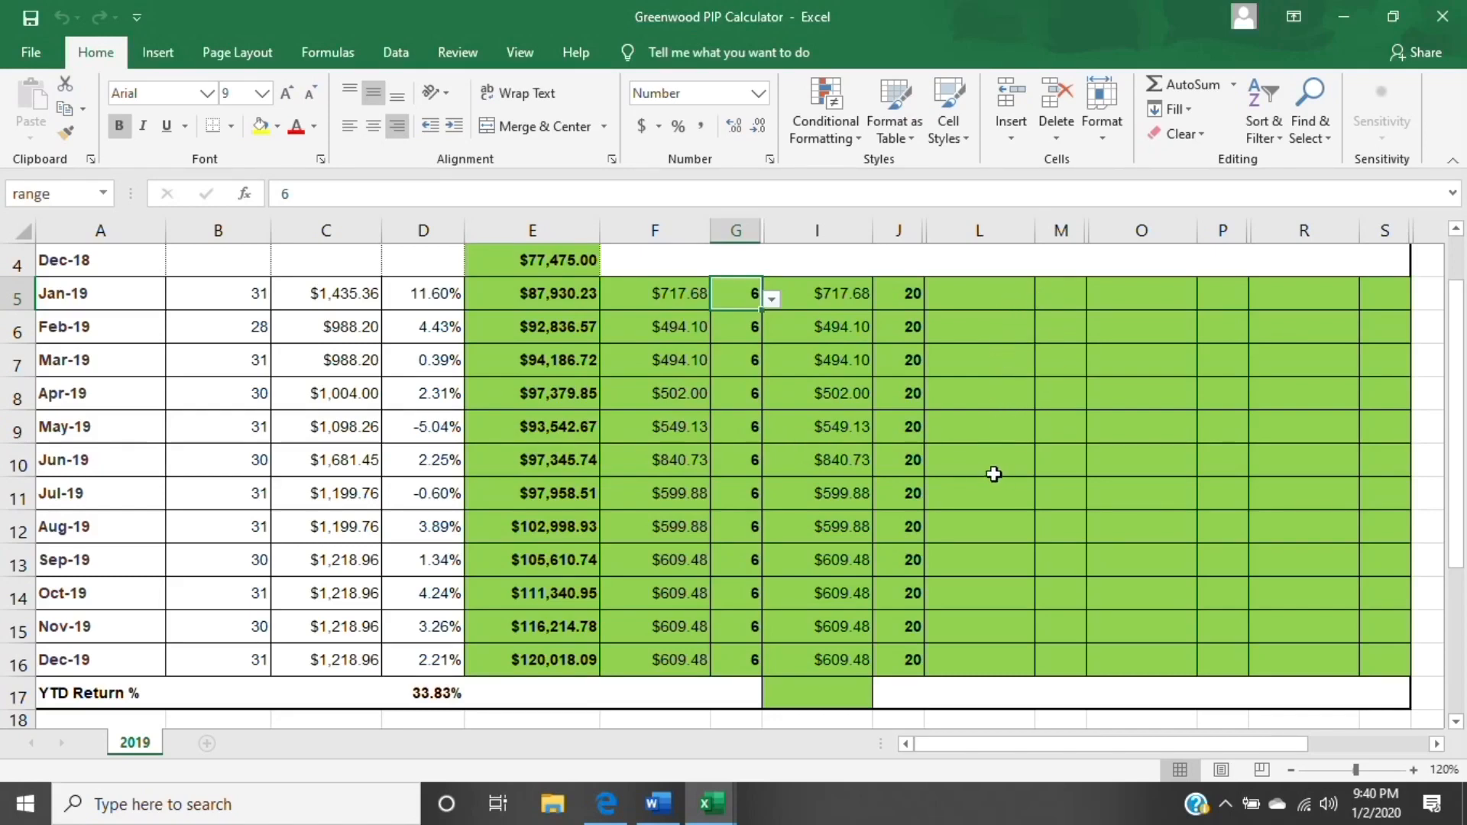
- Enter a 1000 contribution for Jun-19 in L10 with day 5 in M10
left_click(992, 468)
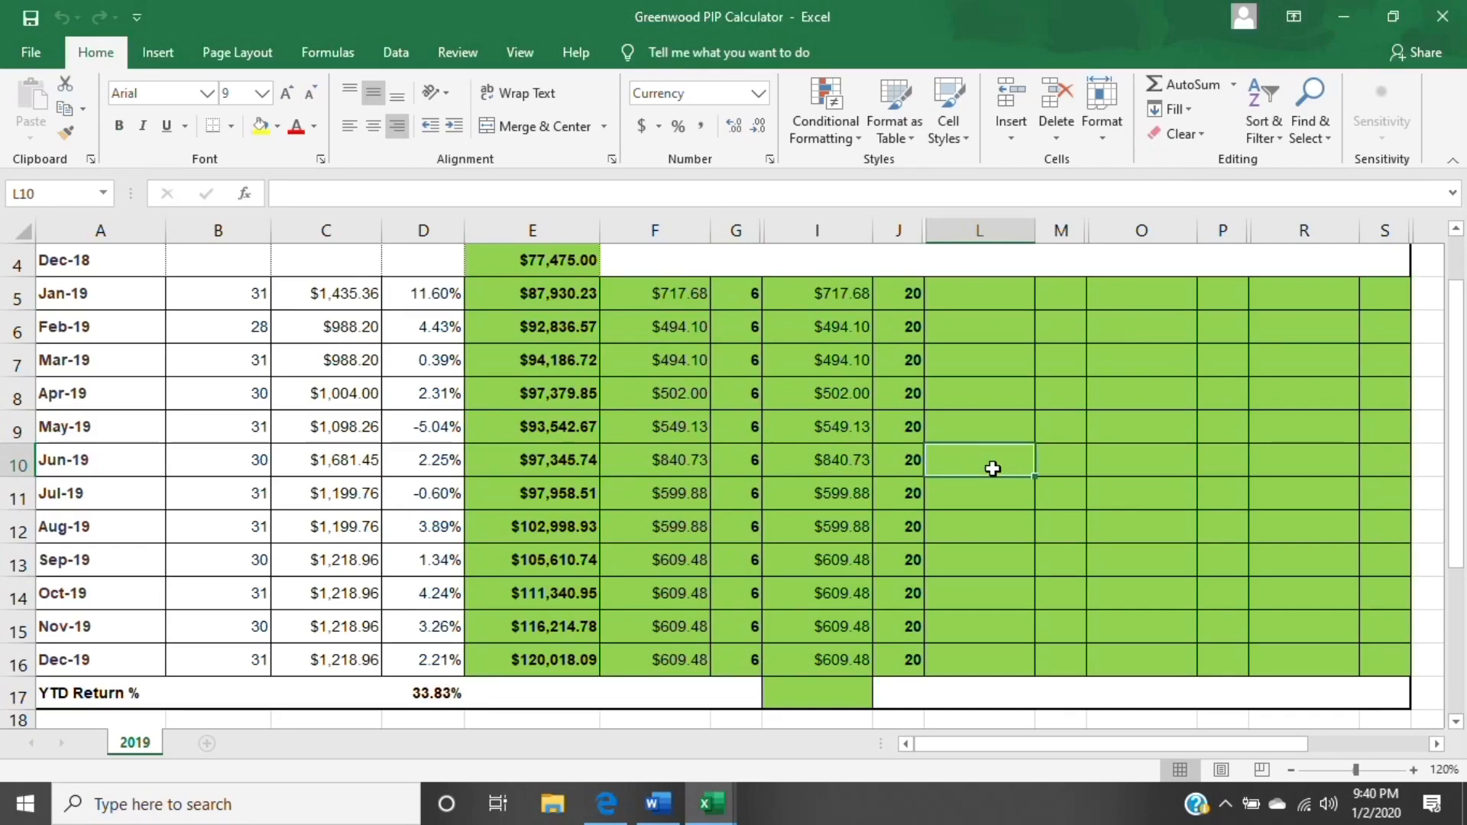
type("1000")
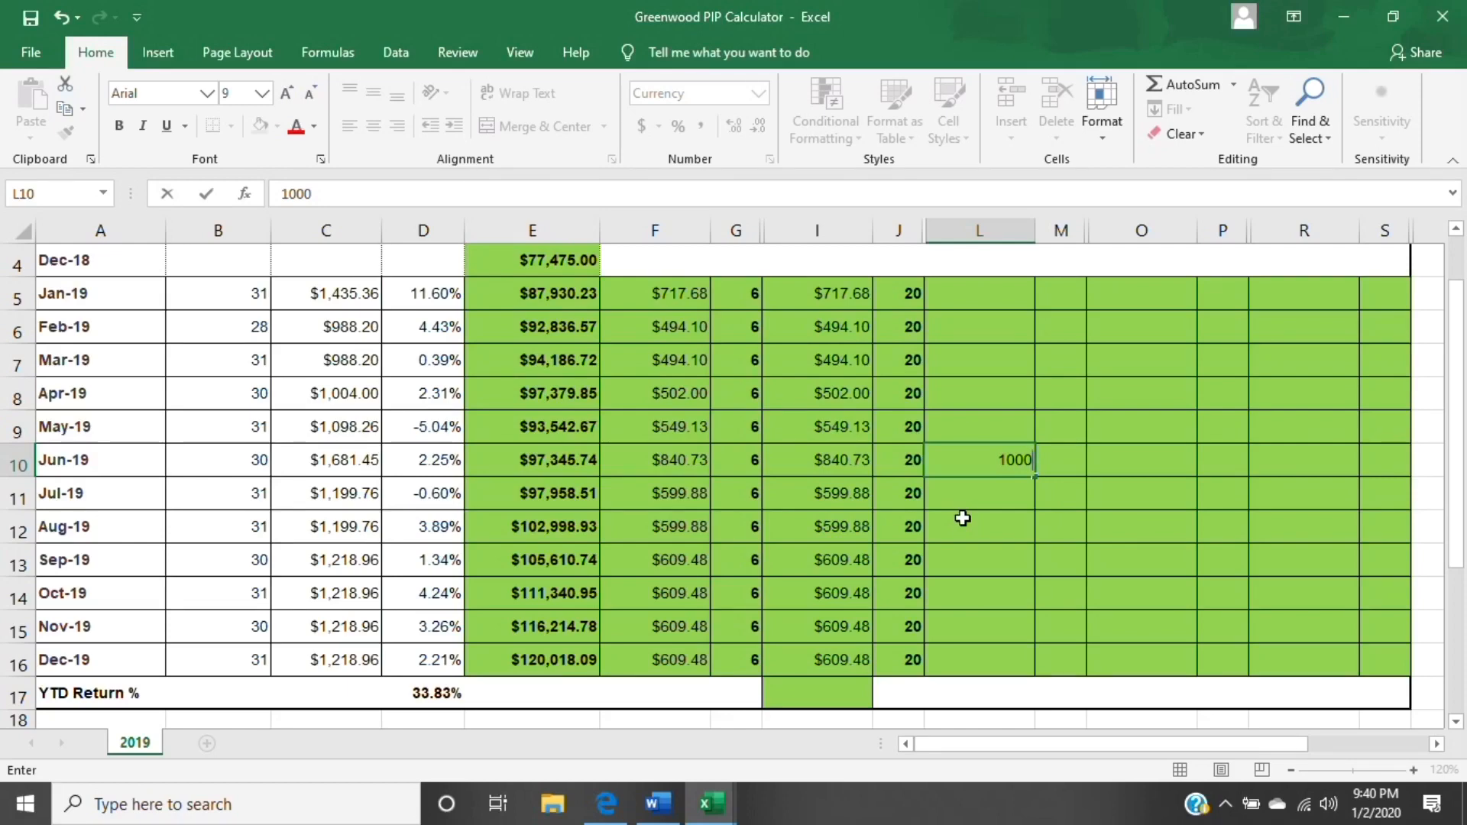
key("Tab")
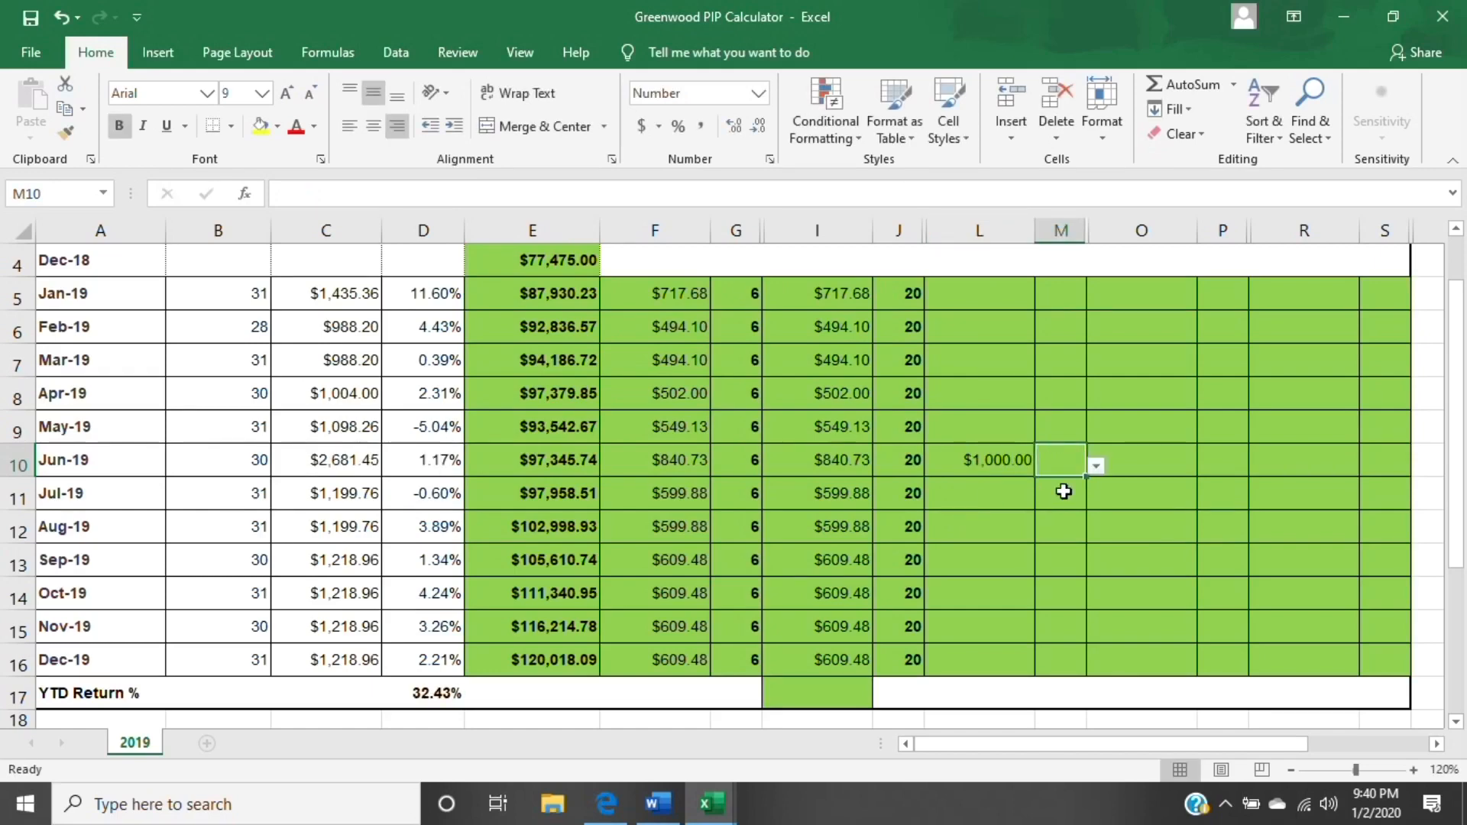
type("5")
key("Tab")
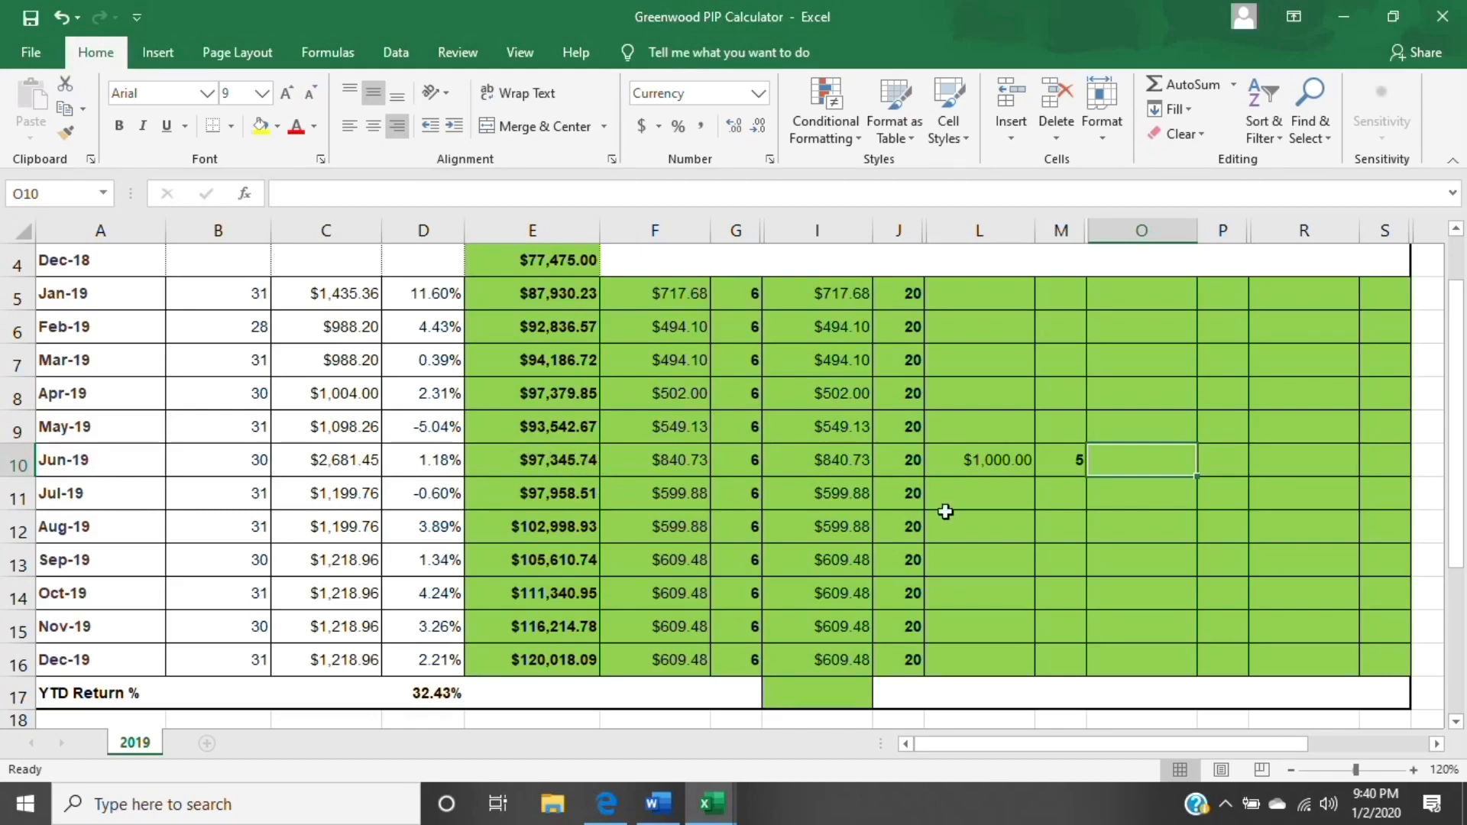
- Change the June contribution's day in M10 to 25, and replace it with 30
left_click(1006, 468)
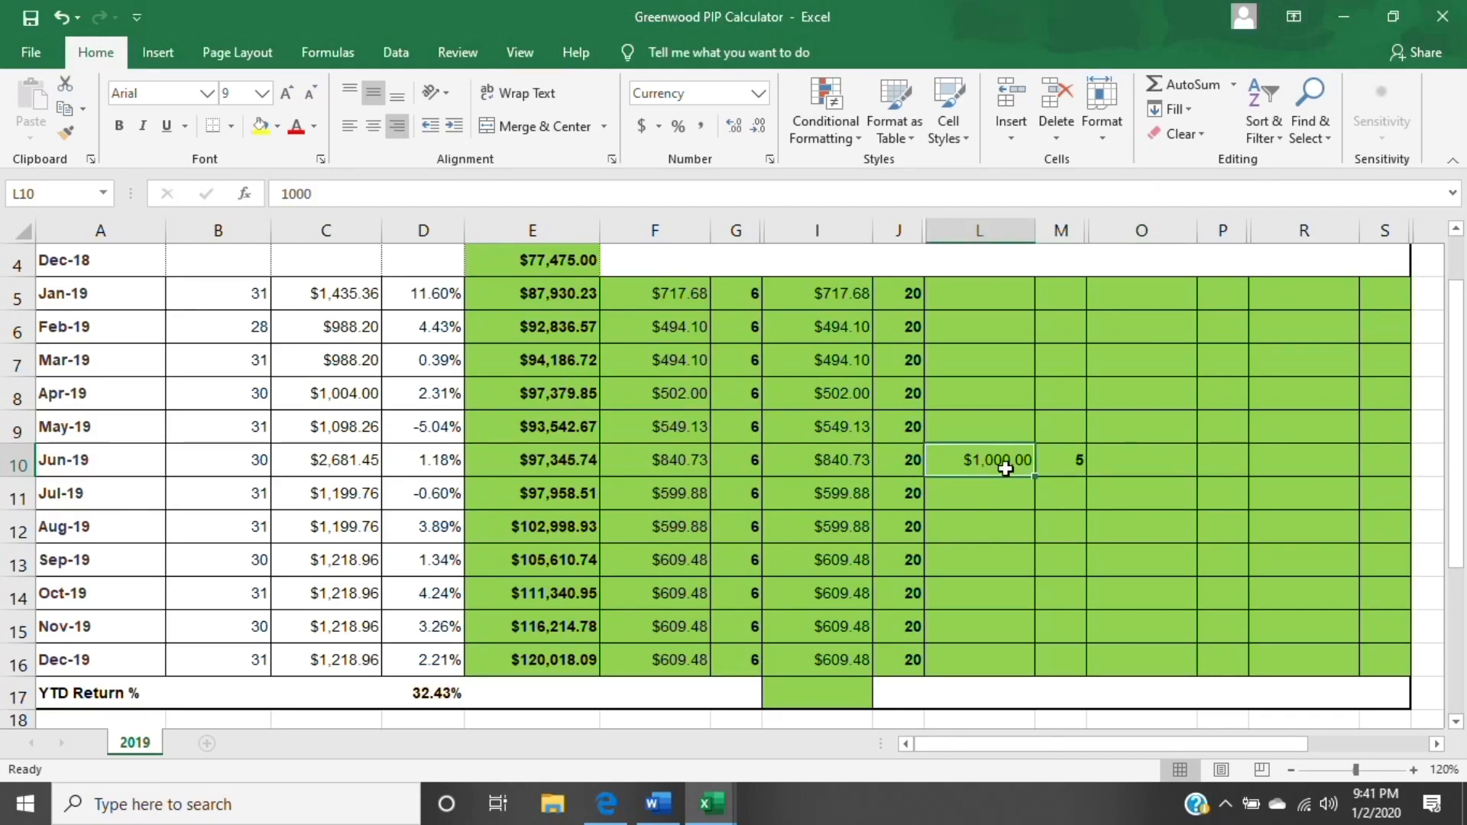
left_click(1077, 459)
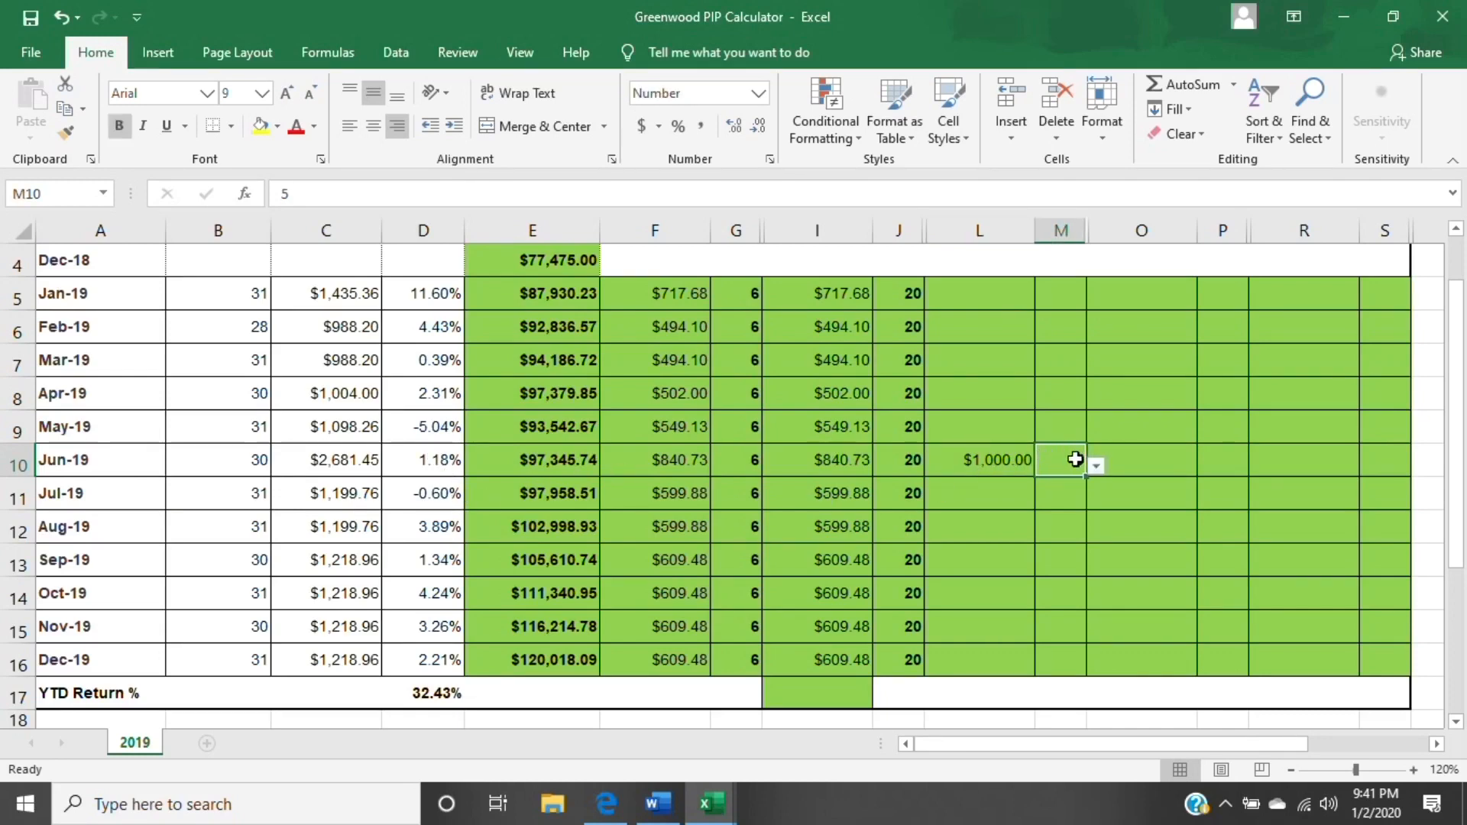
type("25")
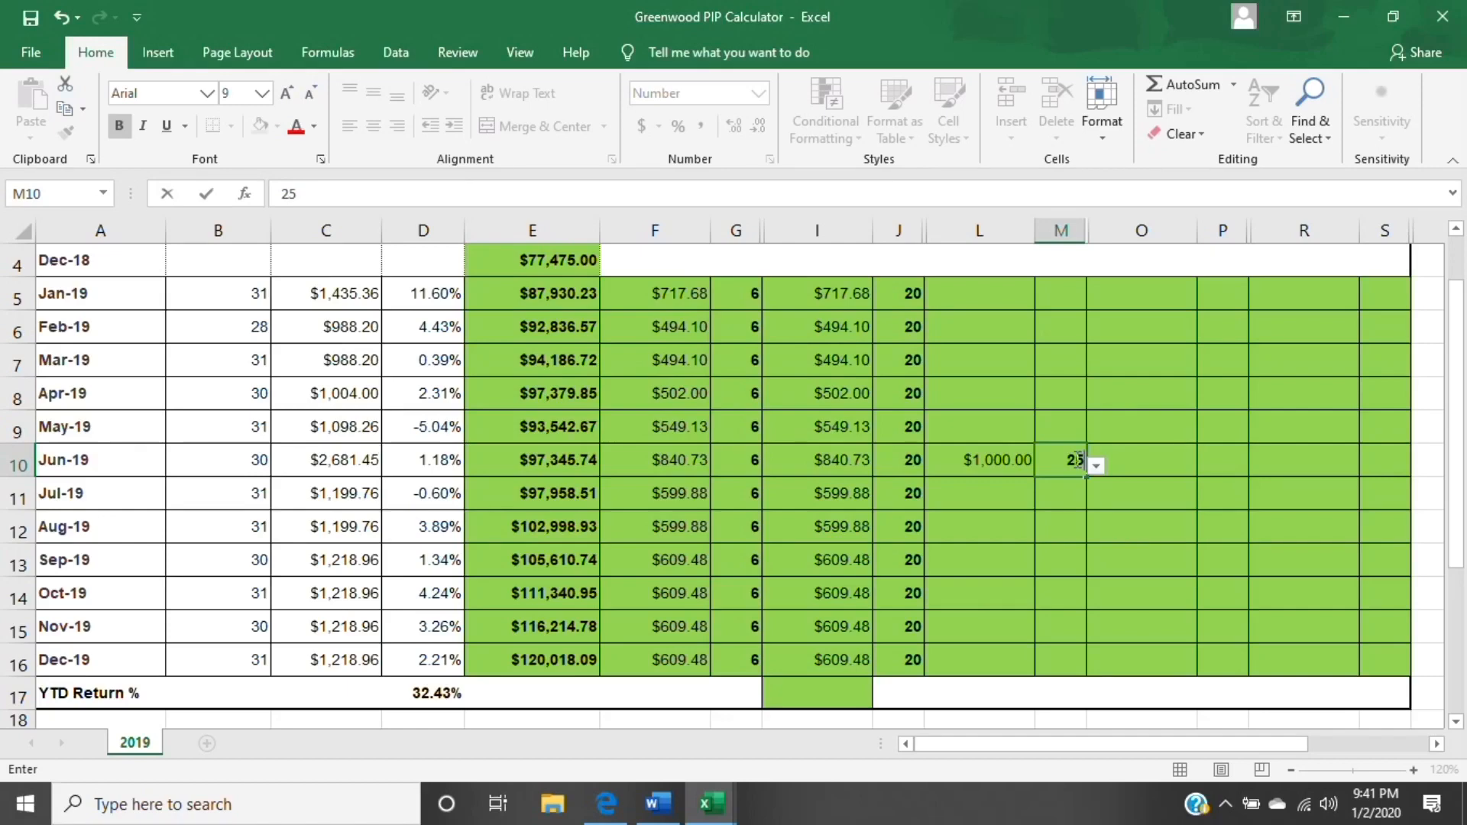
key("Return")
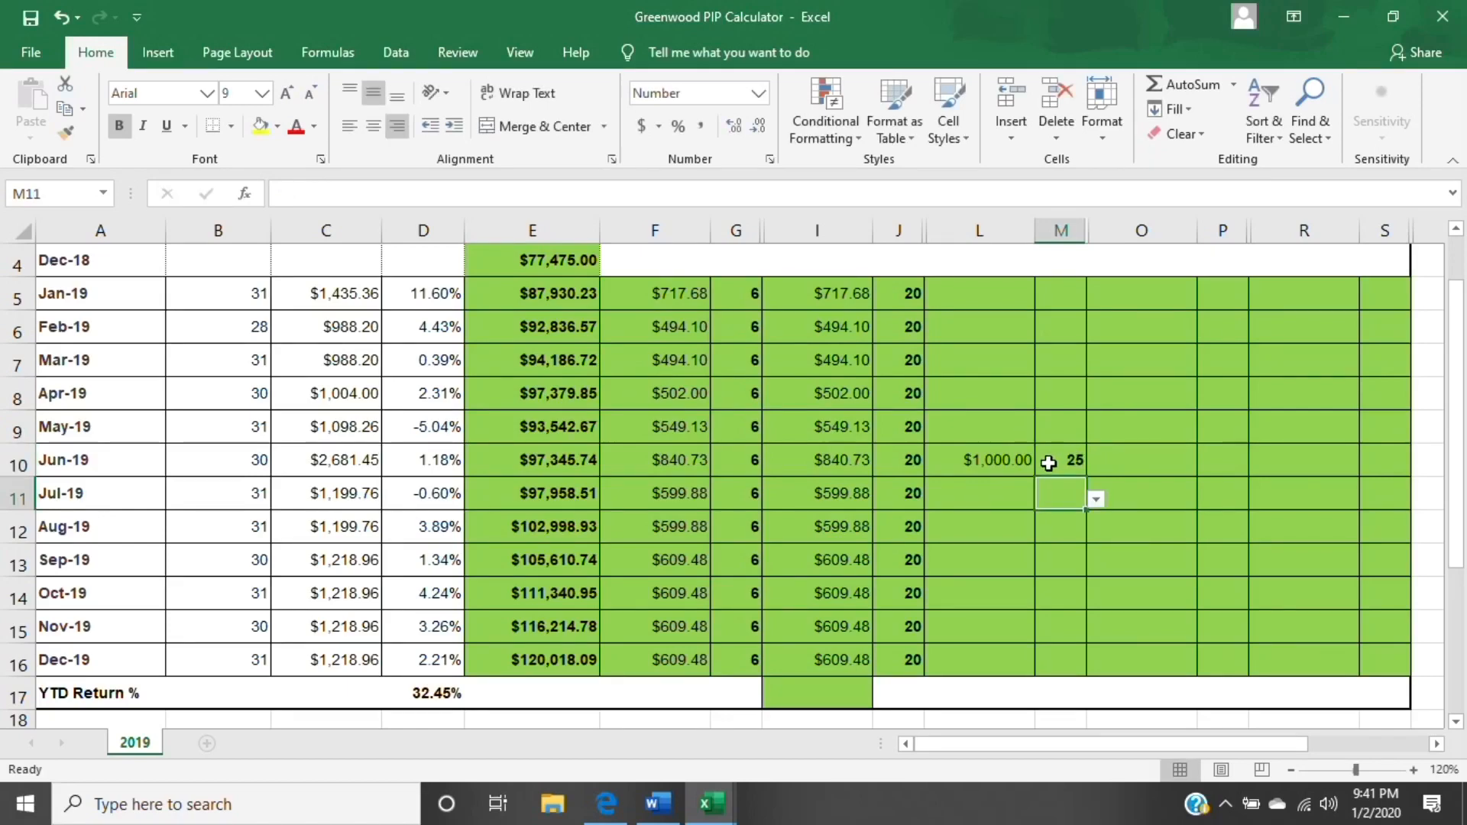
left_click(1074, 459)
type("30")
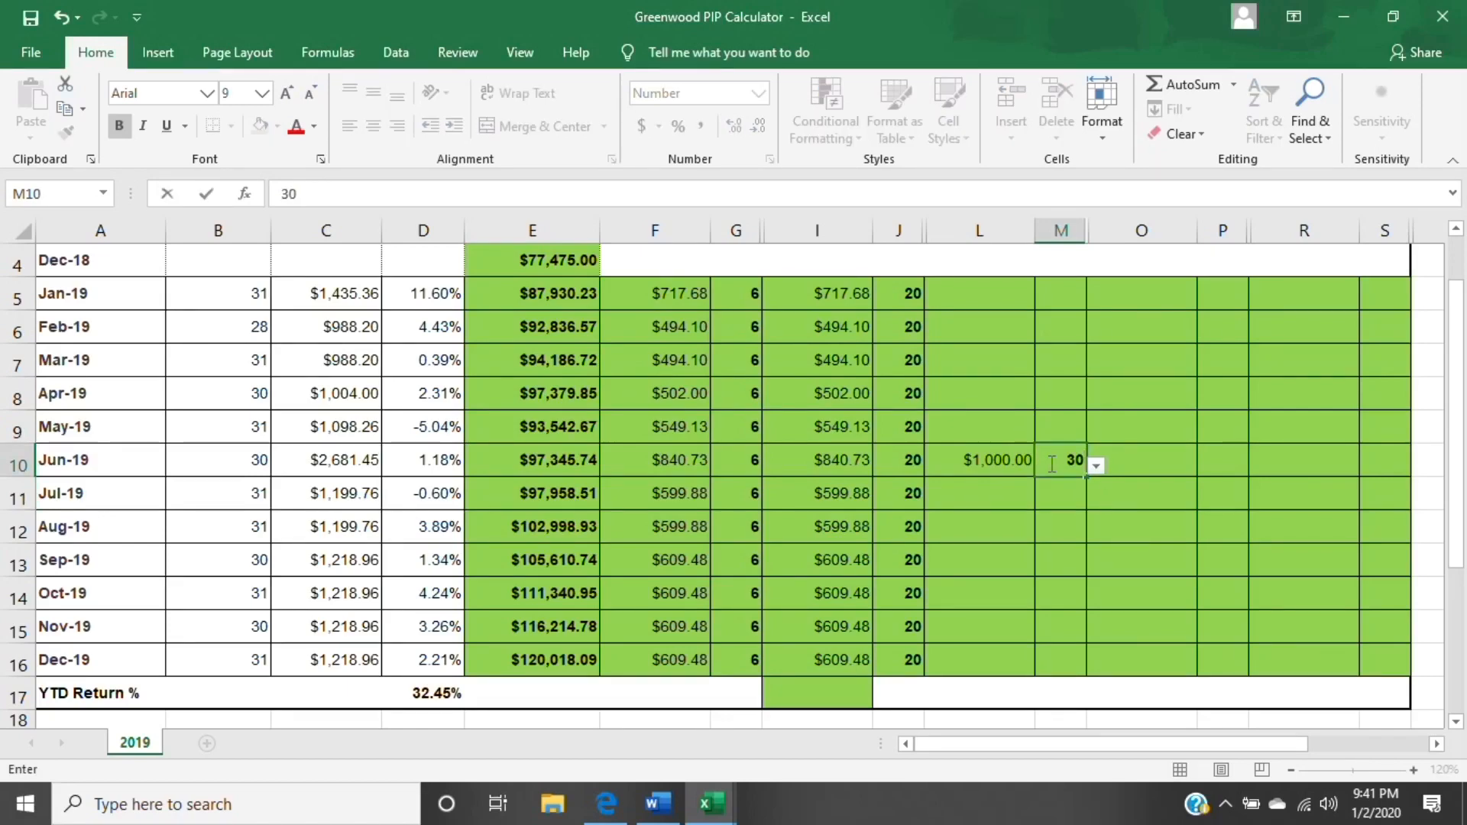
key("Return")
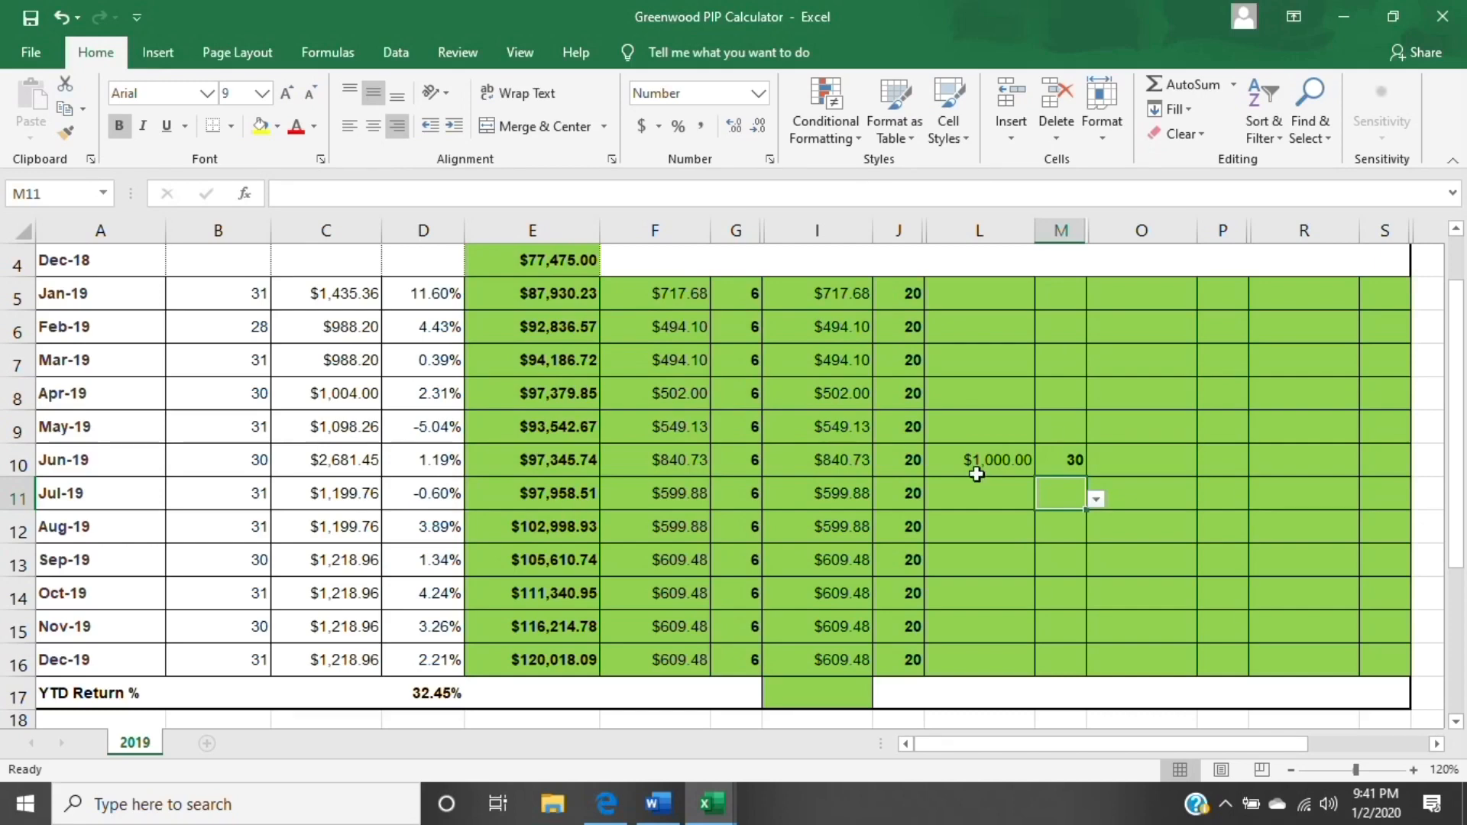
- Clear the June contribution's day in M10 and its amount in L10
left_click(1070, 462)
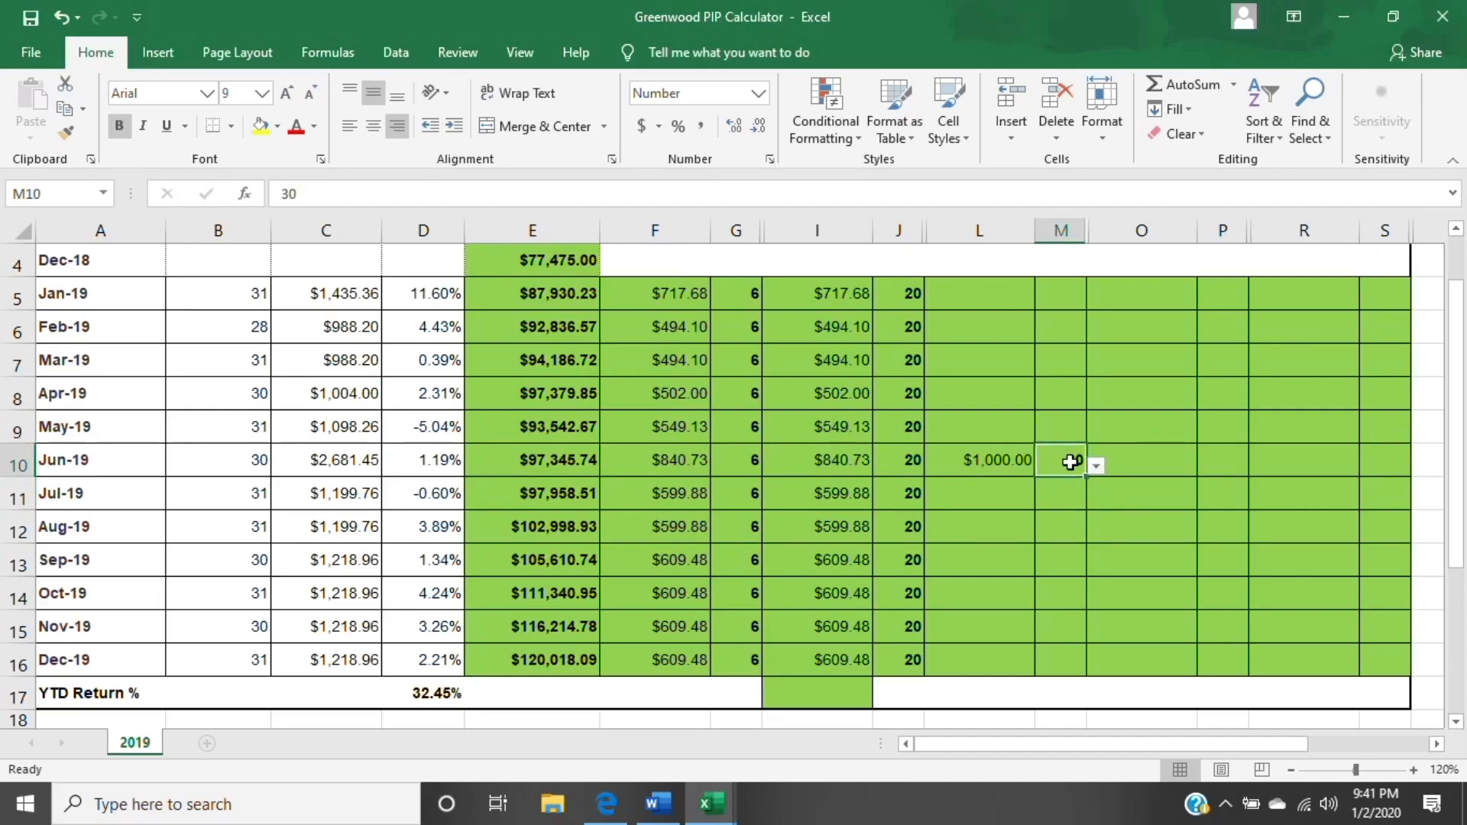
key("BackSpace")
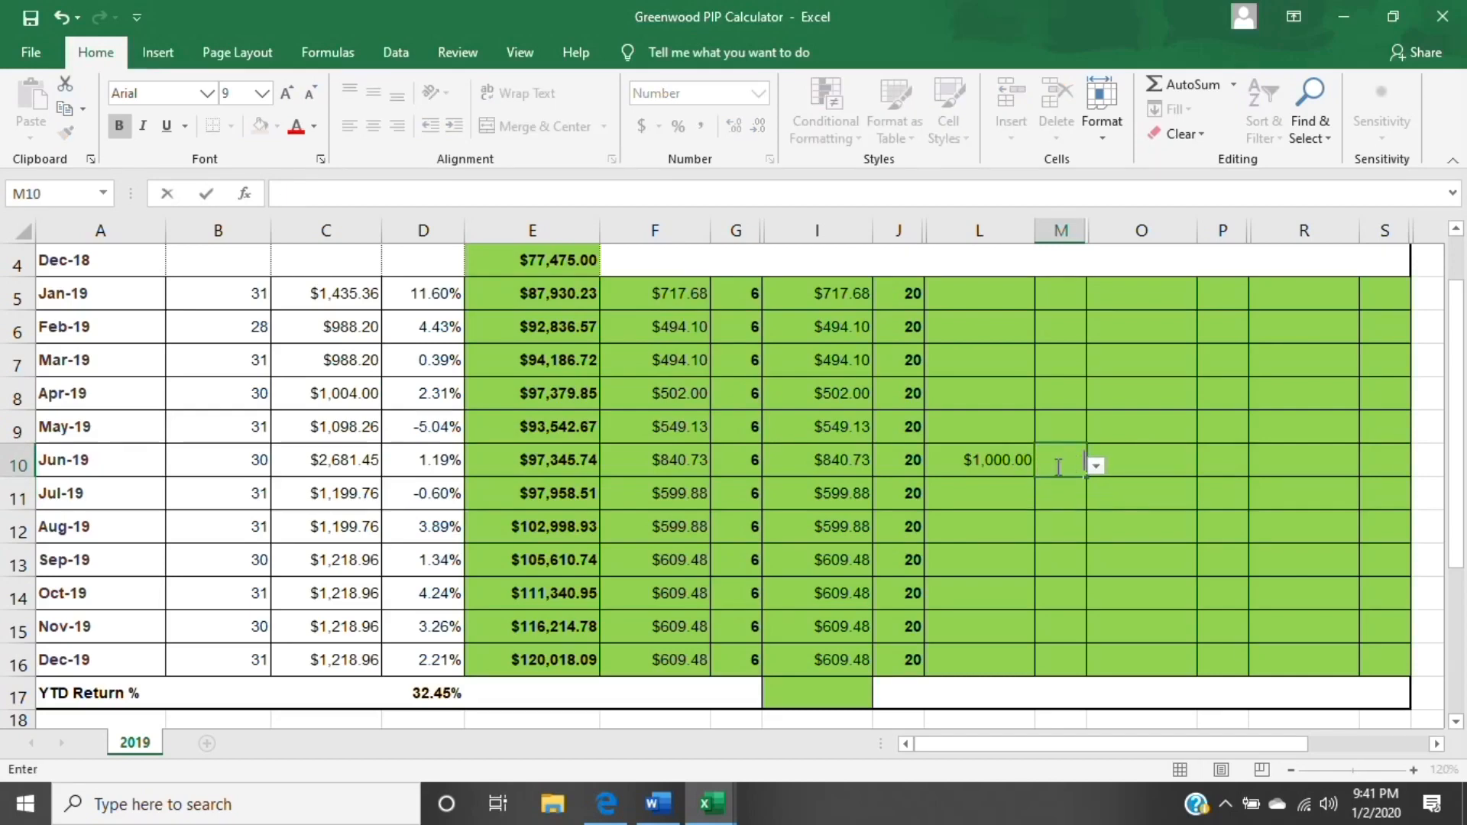
left_click(1006, 464)
key("BackSpace")
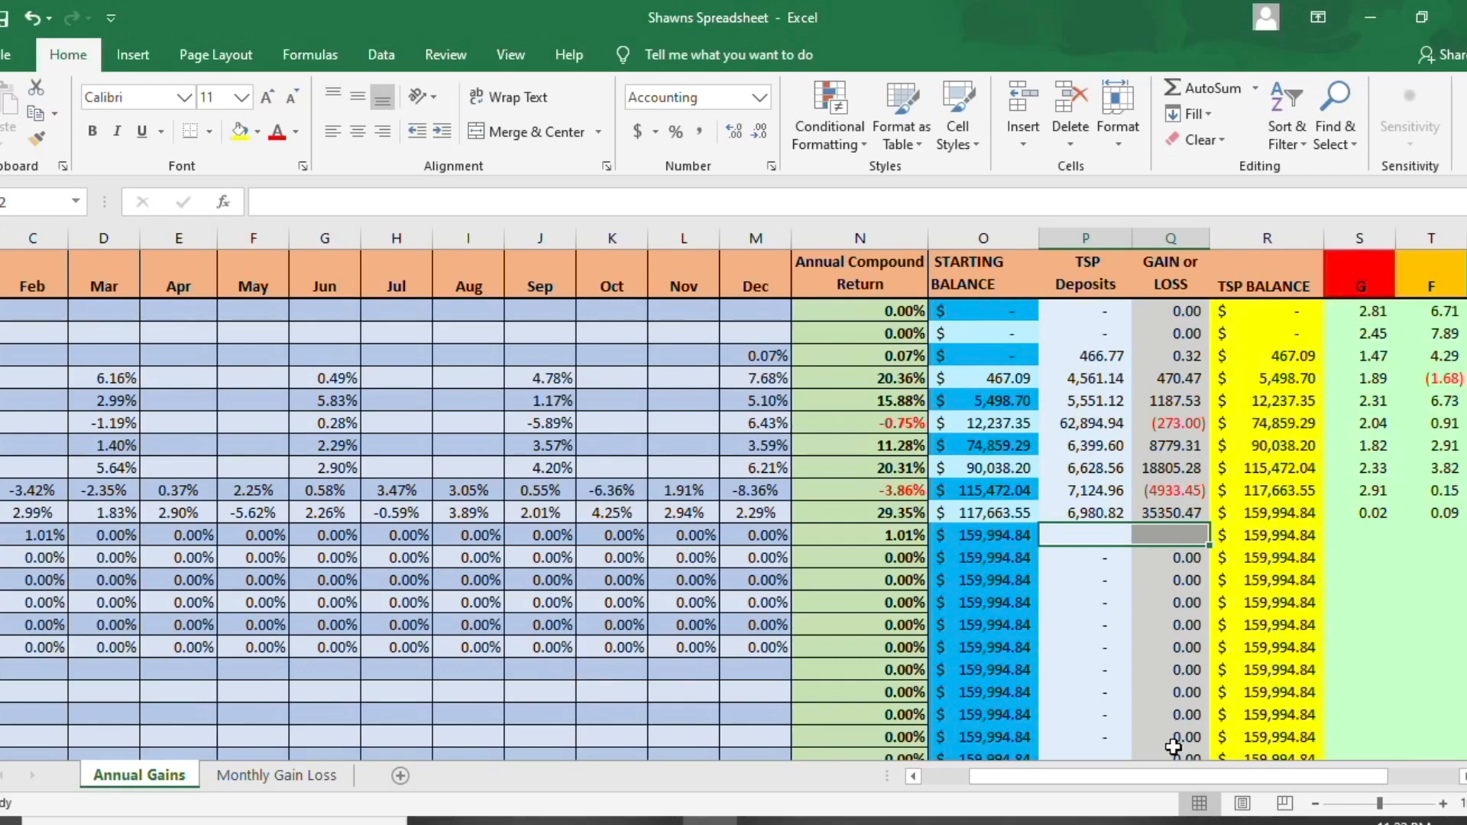
- Examine the Annual Gains sheet's monthly returns and balance columns, and check the Gain or Loss formulas for 2012 and 2019
left_click_drag(1178, 776, 1134, 783)
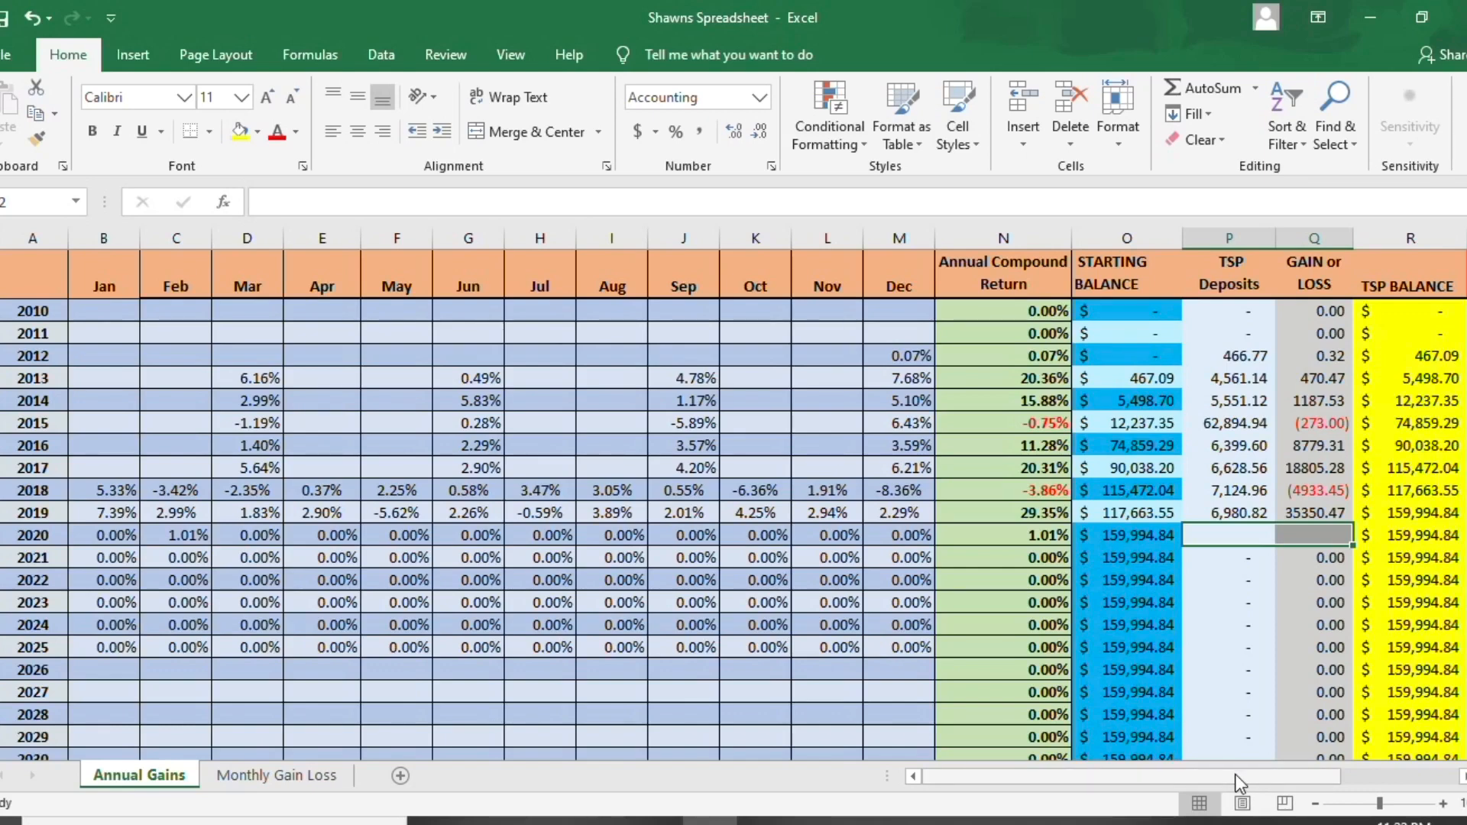
mouse_move(1236, 776)
left_mouse_down()
mouse_move(1364, 757)
mouse_move(1224, 764)
left_mouse_up()
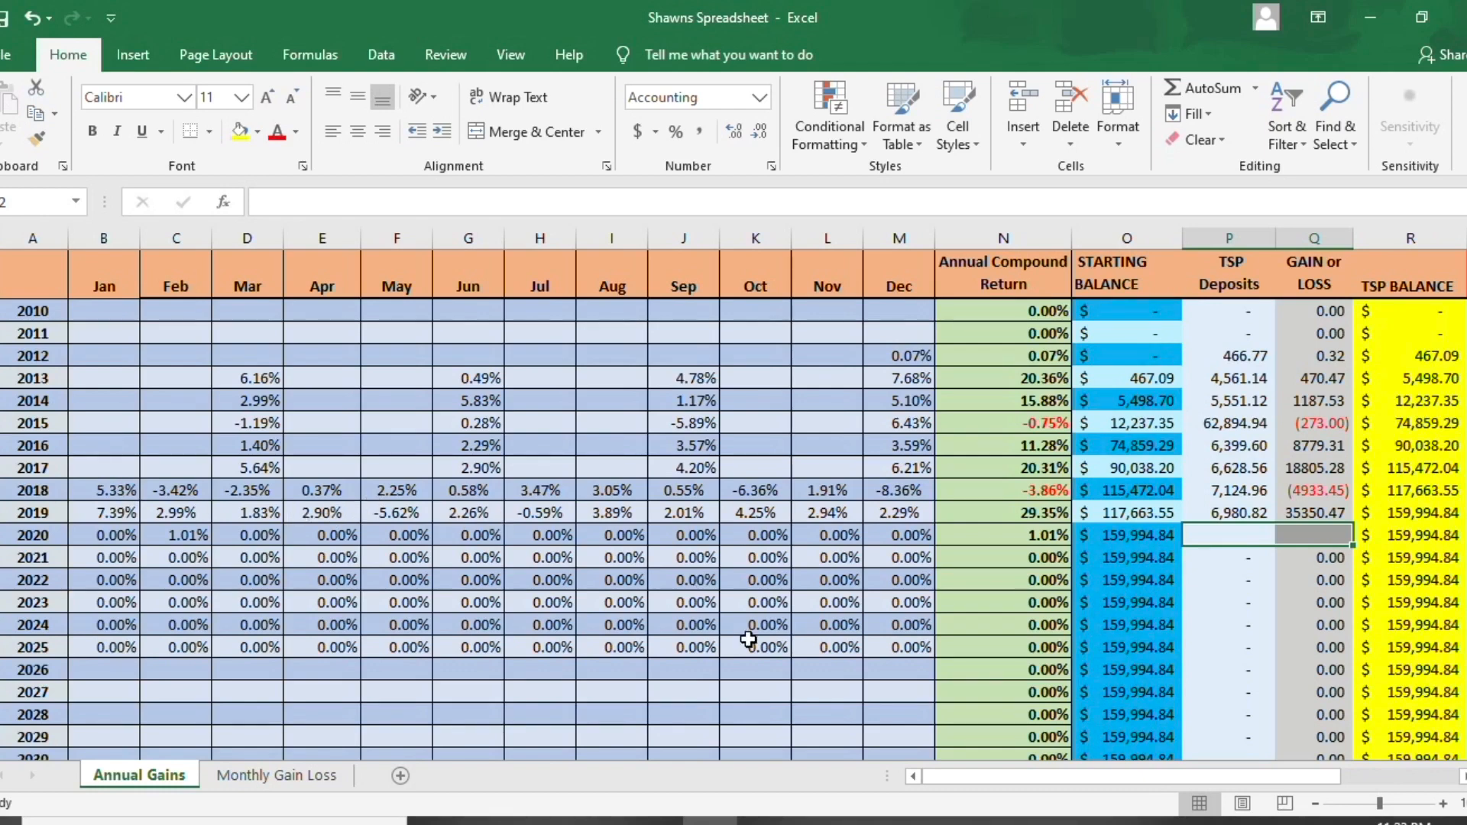
left_click_drag(1065, 776, 1114, 772)
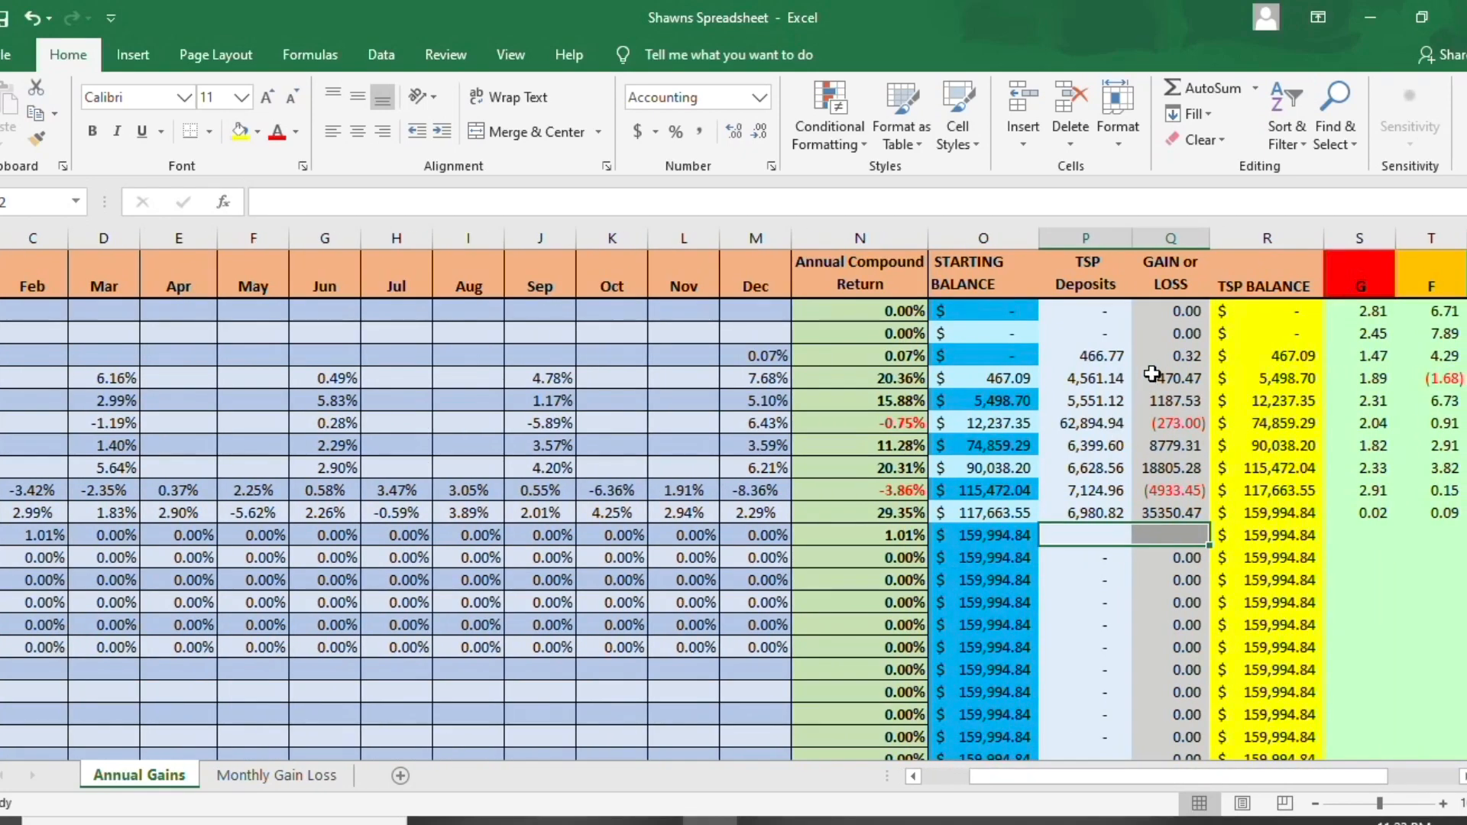
left_click(1167, 354)
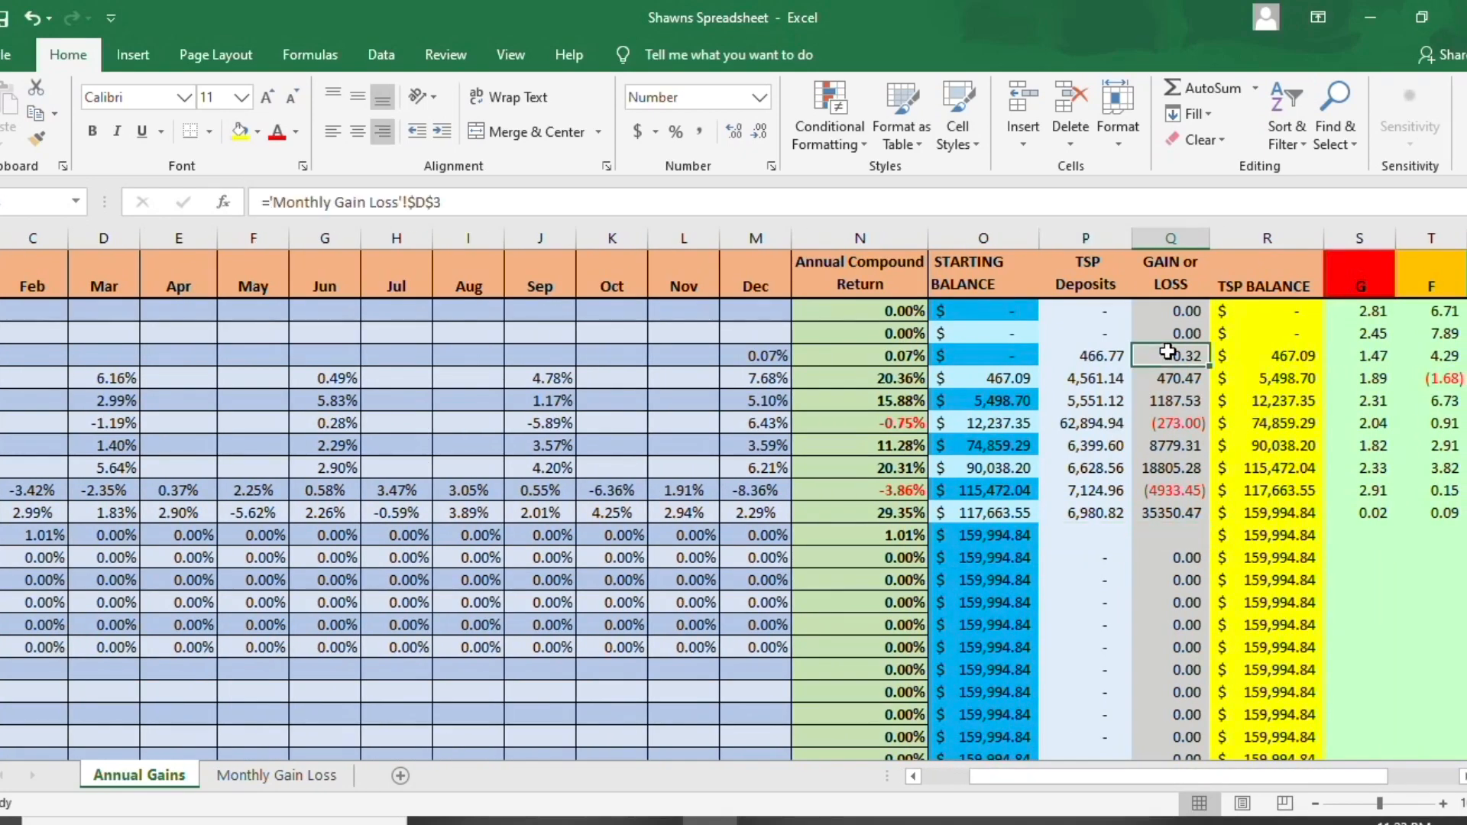
left_click(1169, 511)
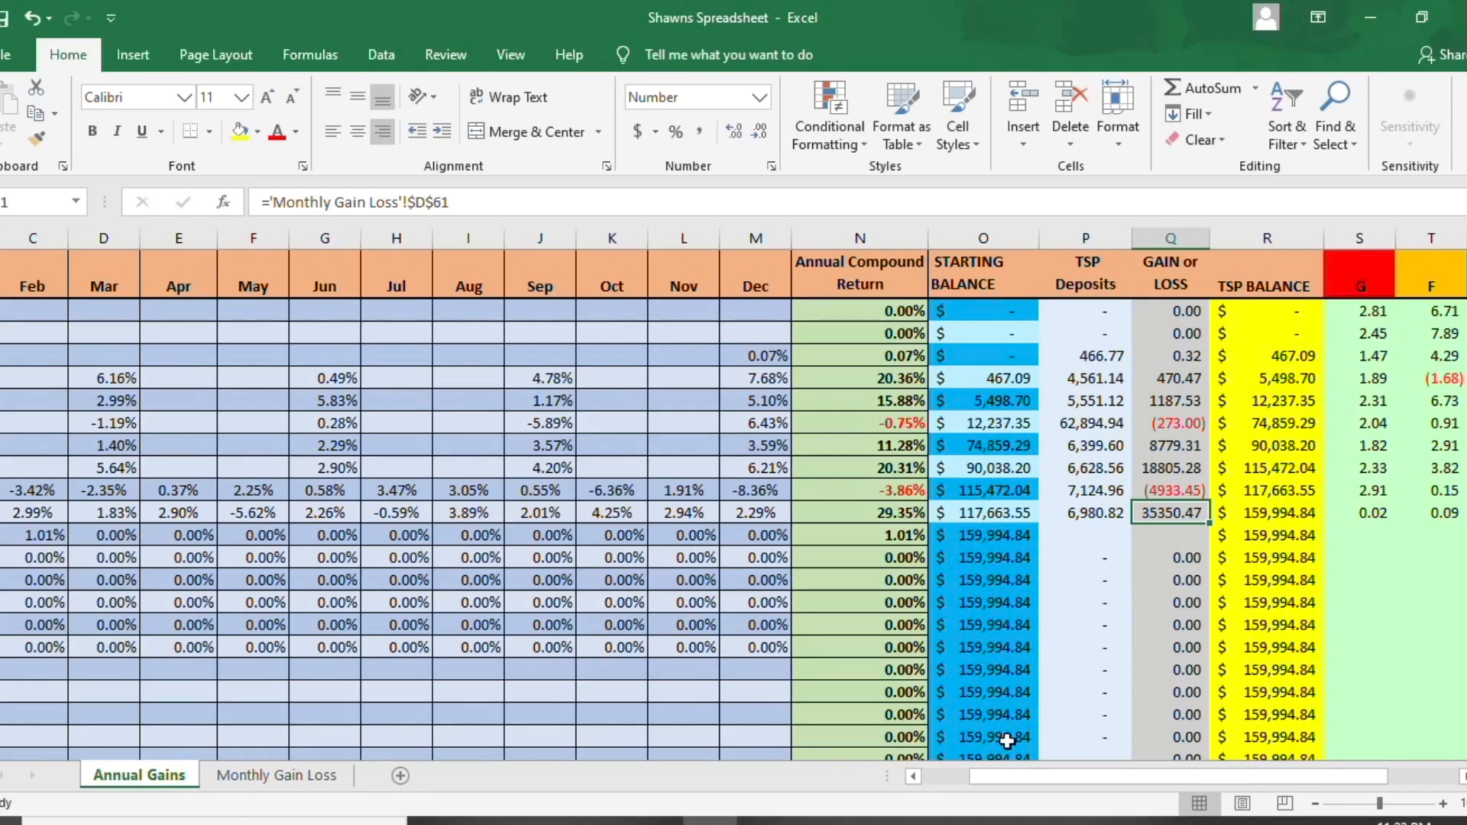
left_click_drag(1008, 777, 960, 776)
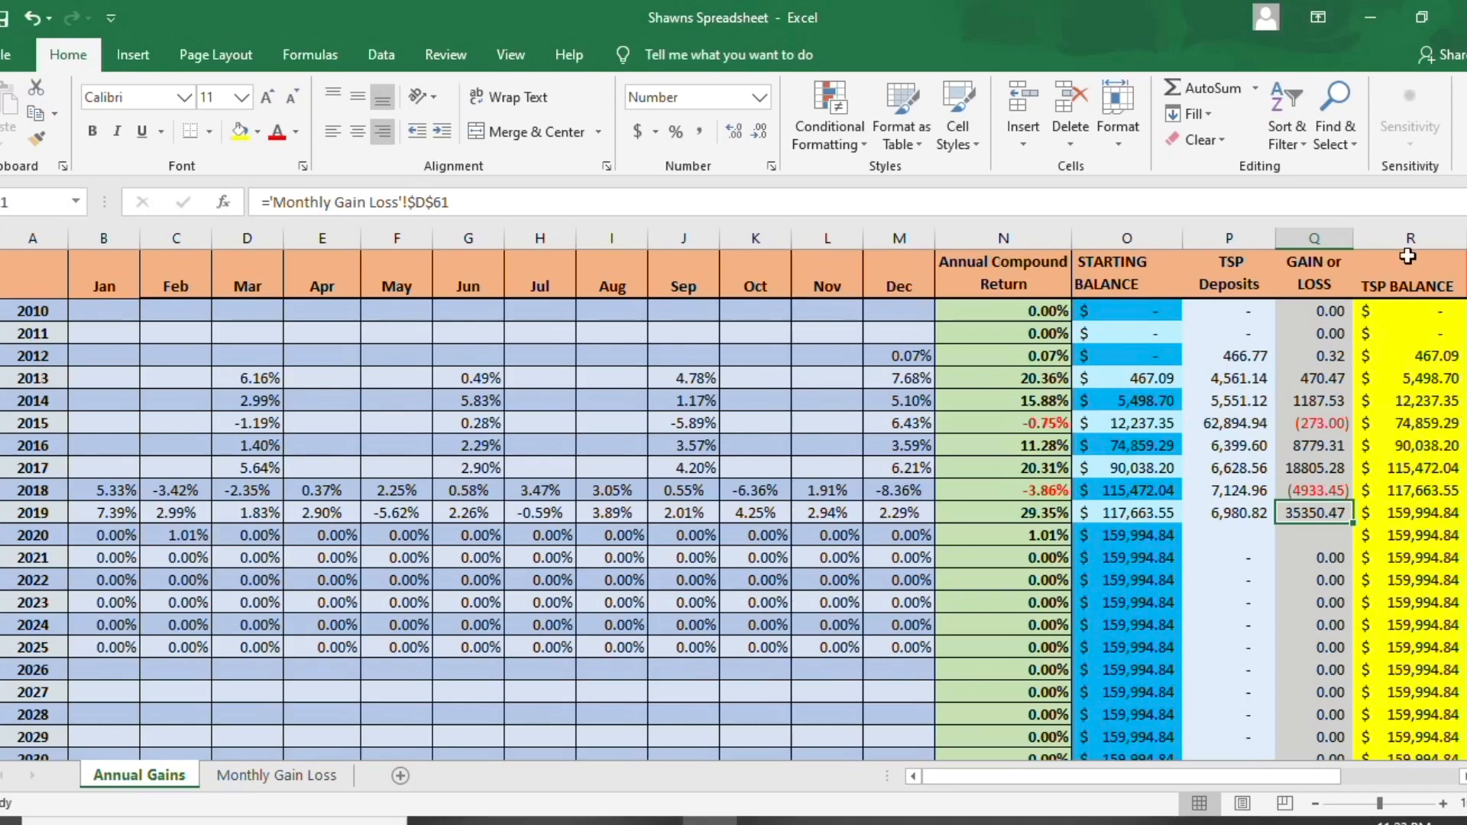
- Insert a new row between the 2030 row and the Total Average row on the Annual Gains sheet
scroll(1410, 321, "down", 1)
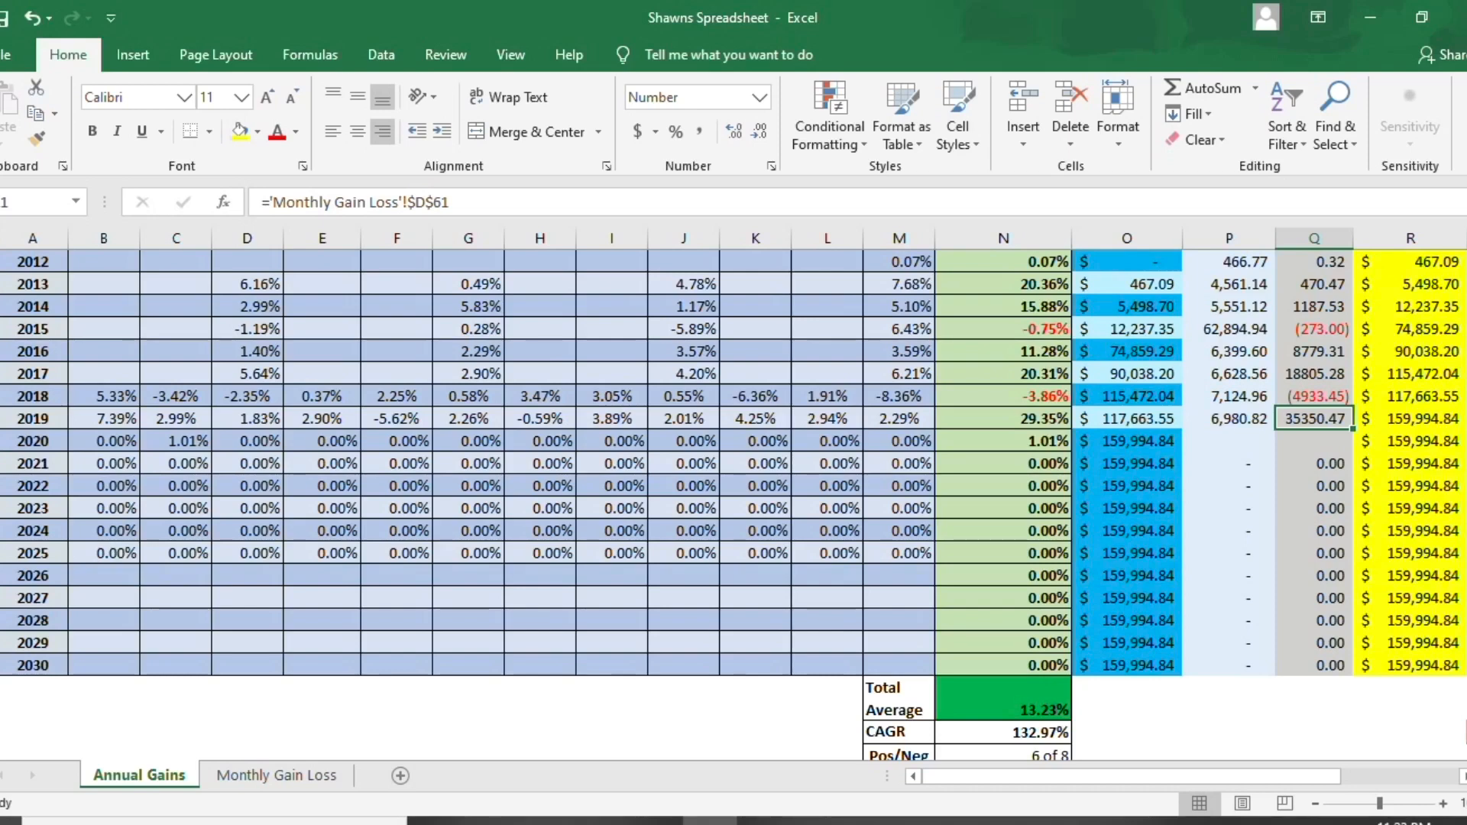
right_click(1, 697)
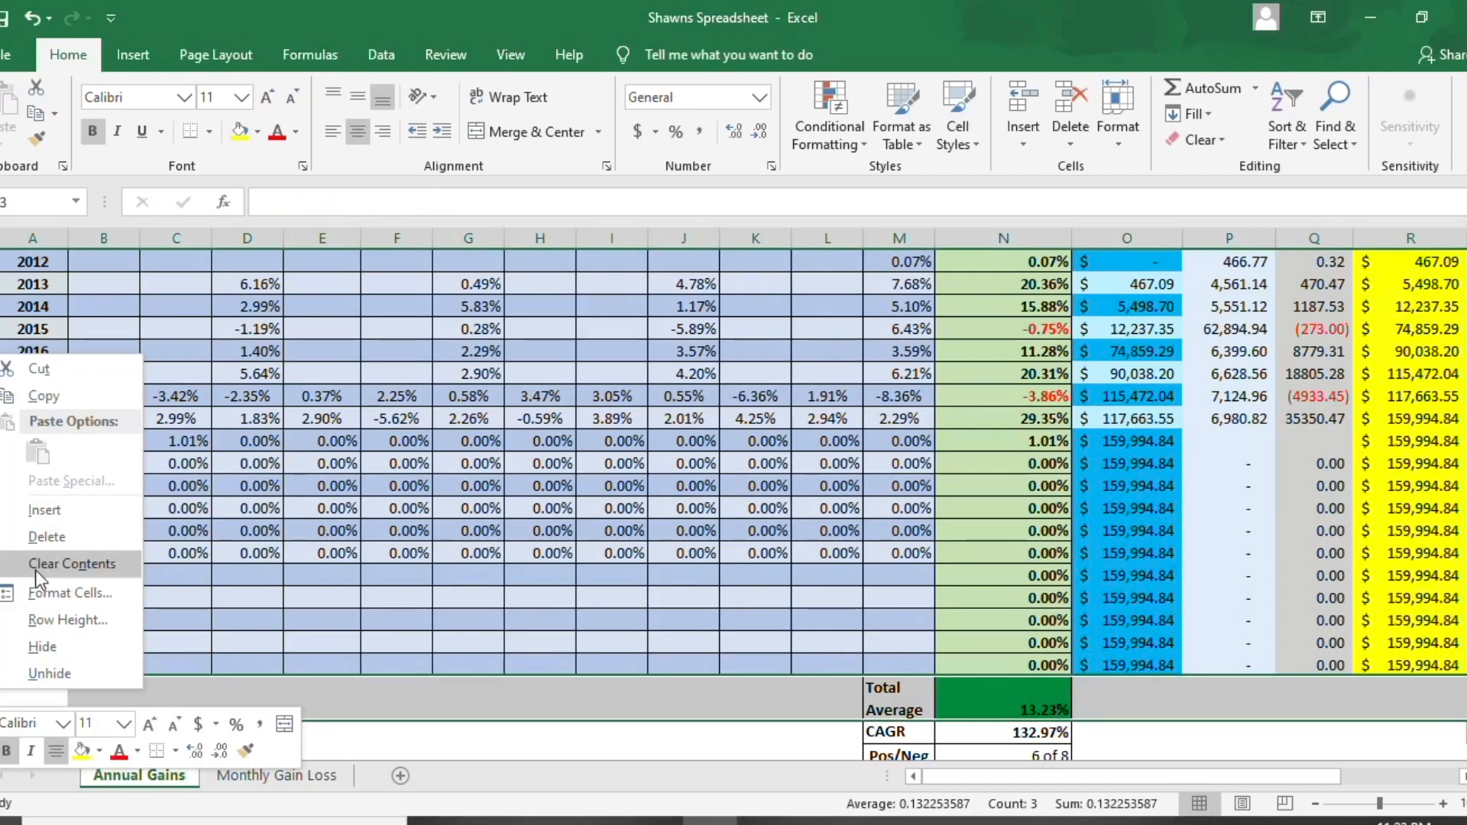
left_click(36, 514)
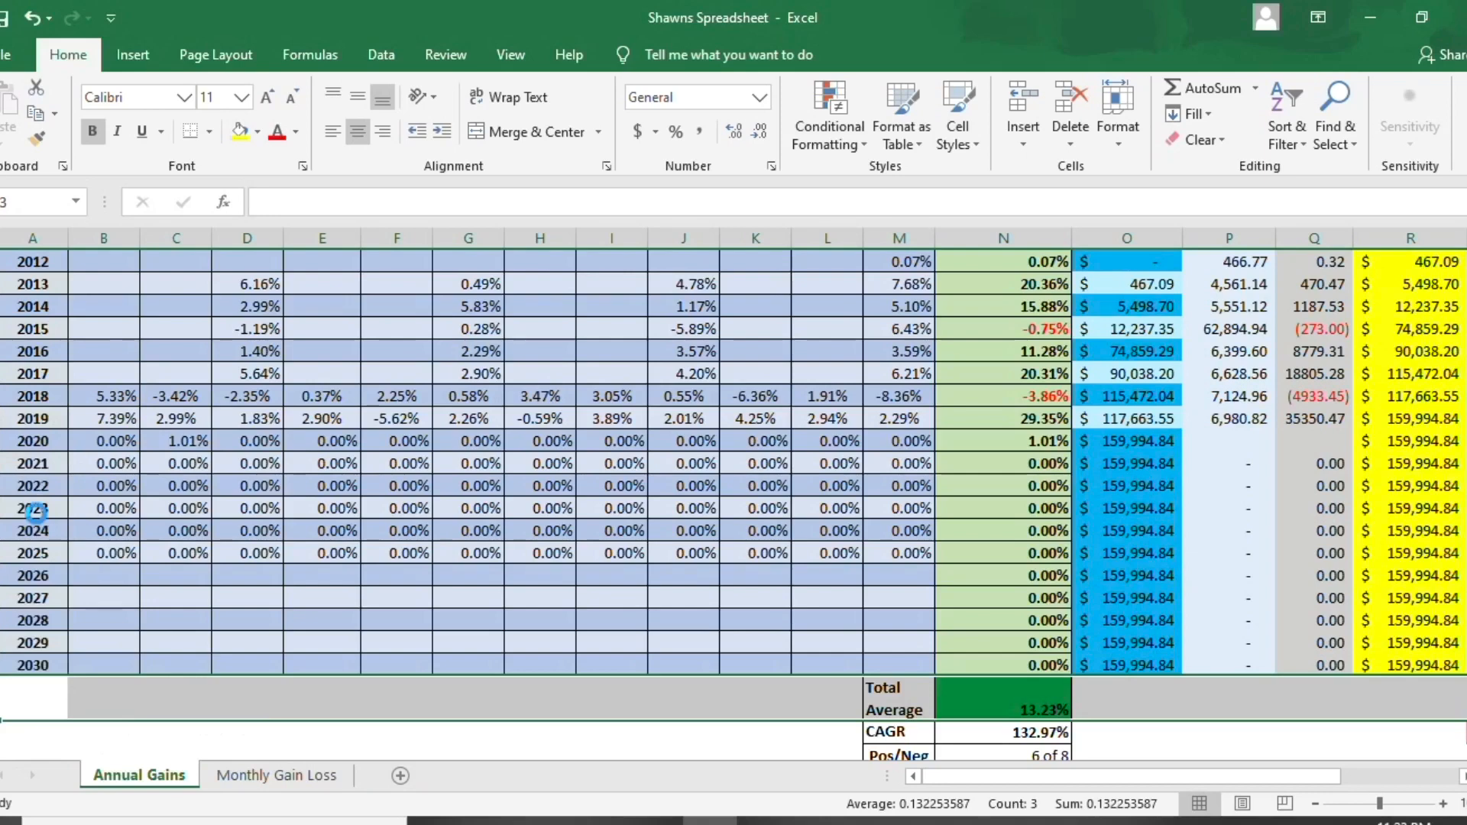
- Fill the 2030 row from column A through the TSP Balance column down into the inserted row
left_click(47, 664)
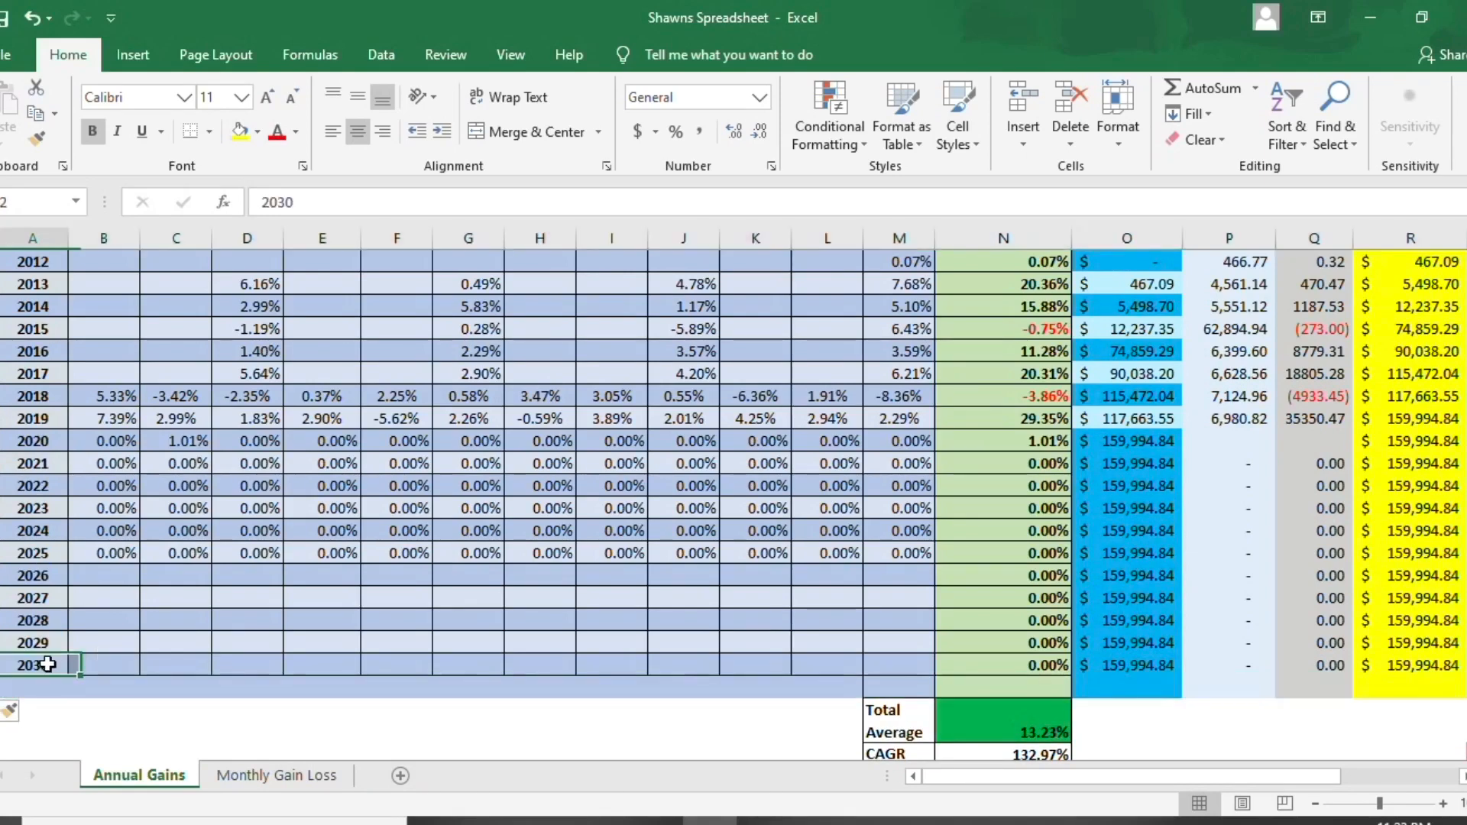
left_click_drag(47, 665, 993, 666)
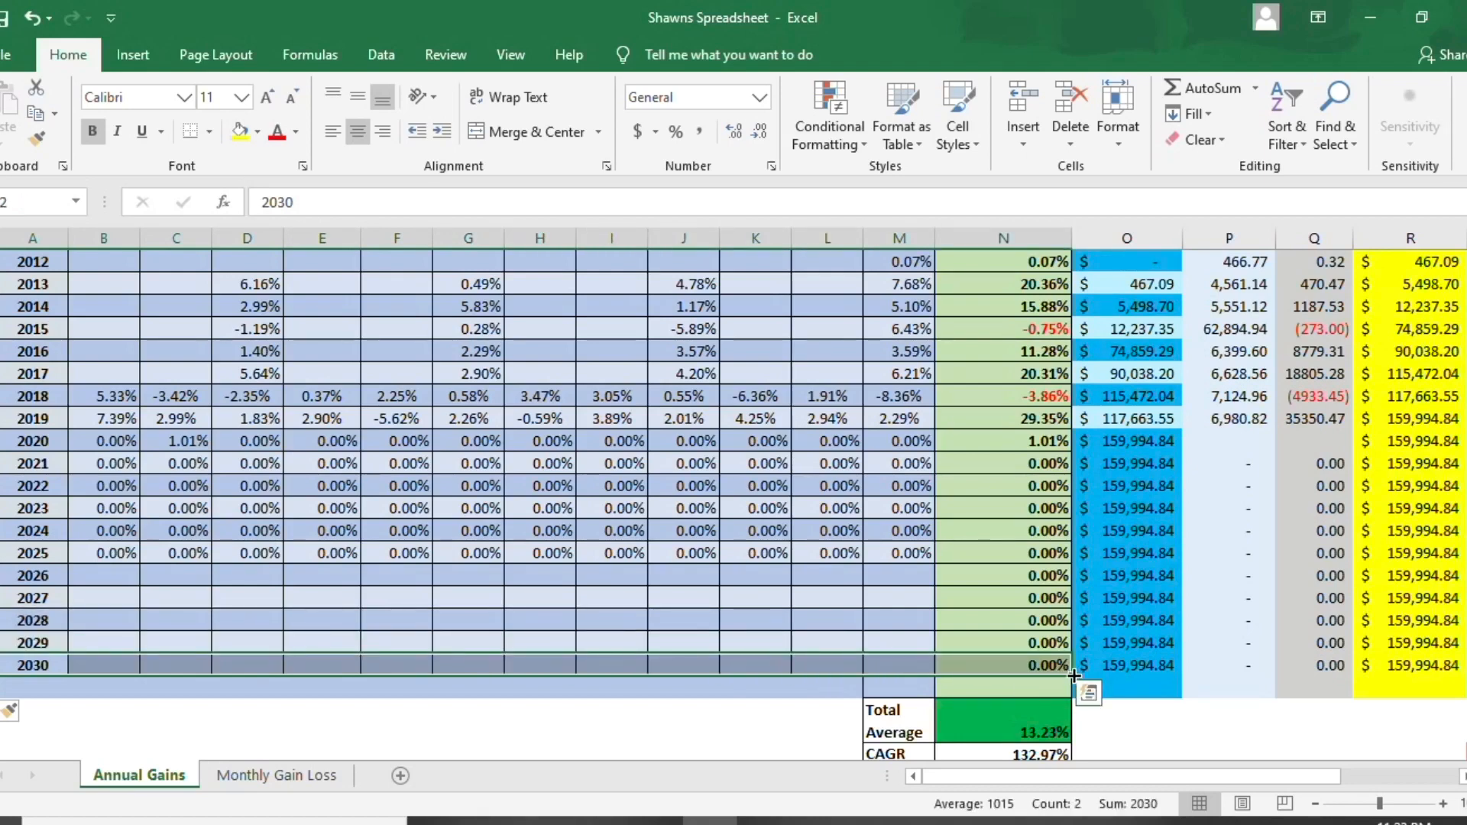
left_click(29, 664)
left_click_drag(29, 665, 1322, 695)
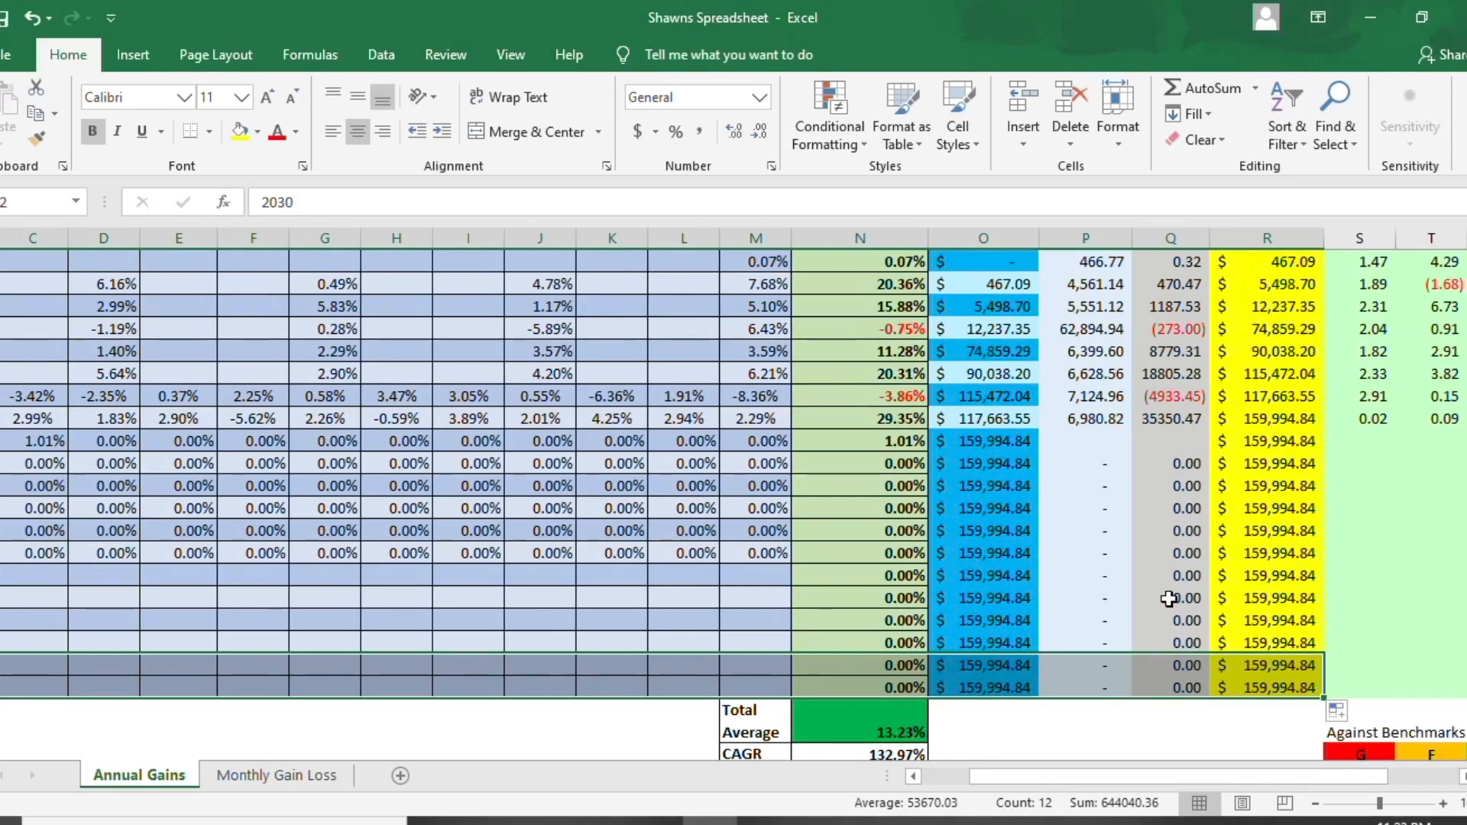
- Check the TSP Balance formulas in the last two year rows
left_click(1272, 665)
key("Down")
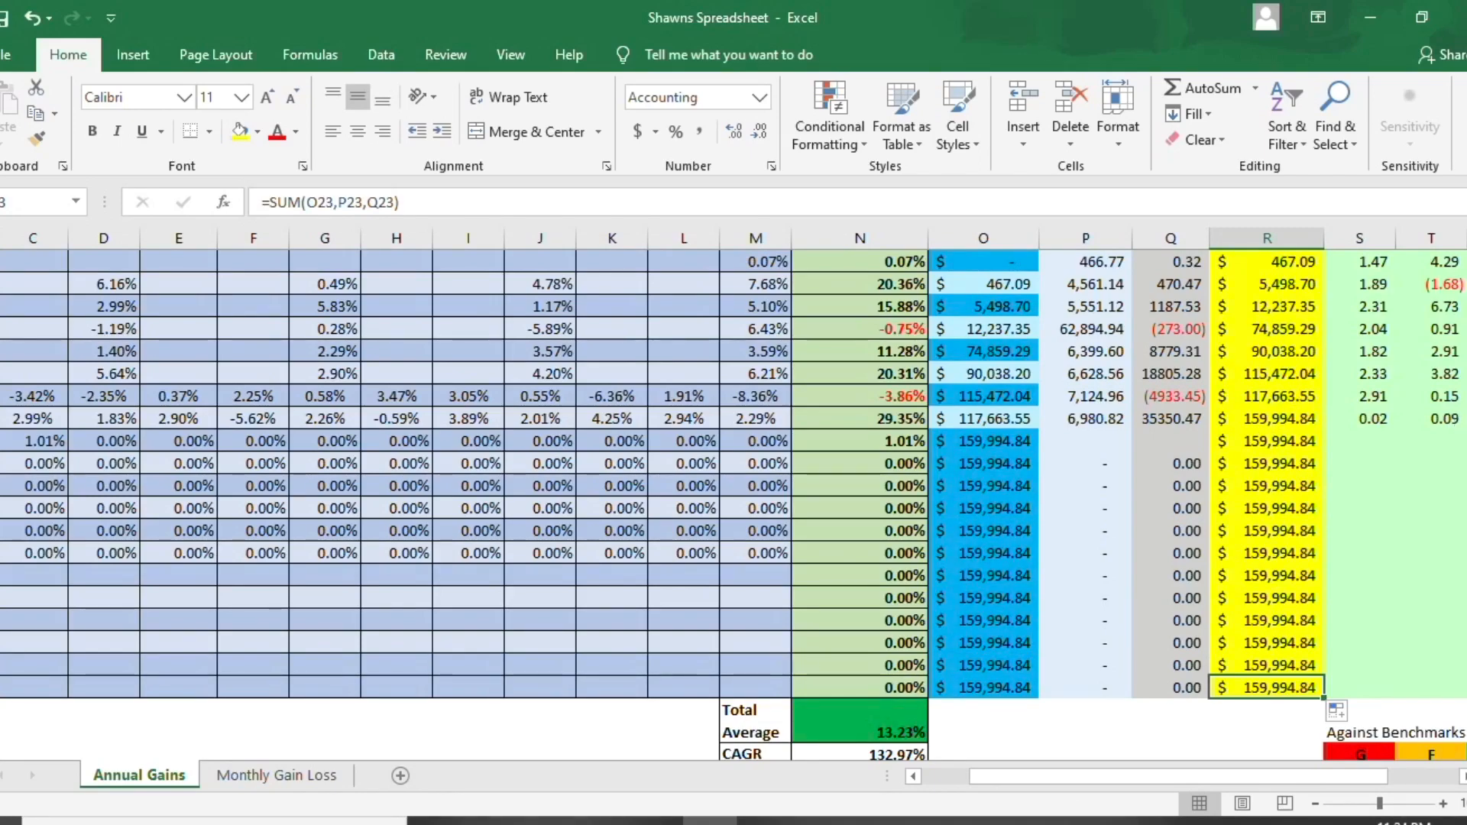
- Set the January 2020 return in the Annual Gains sheet to .02
scroll(1398, 417, "up", 1)
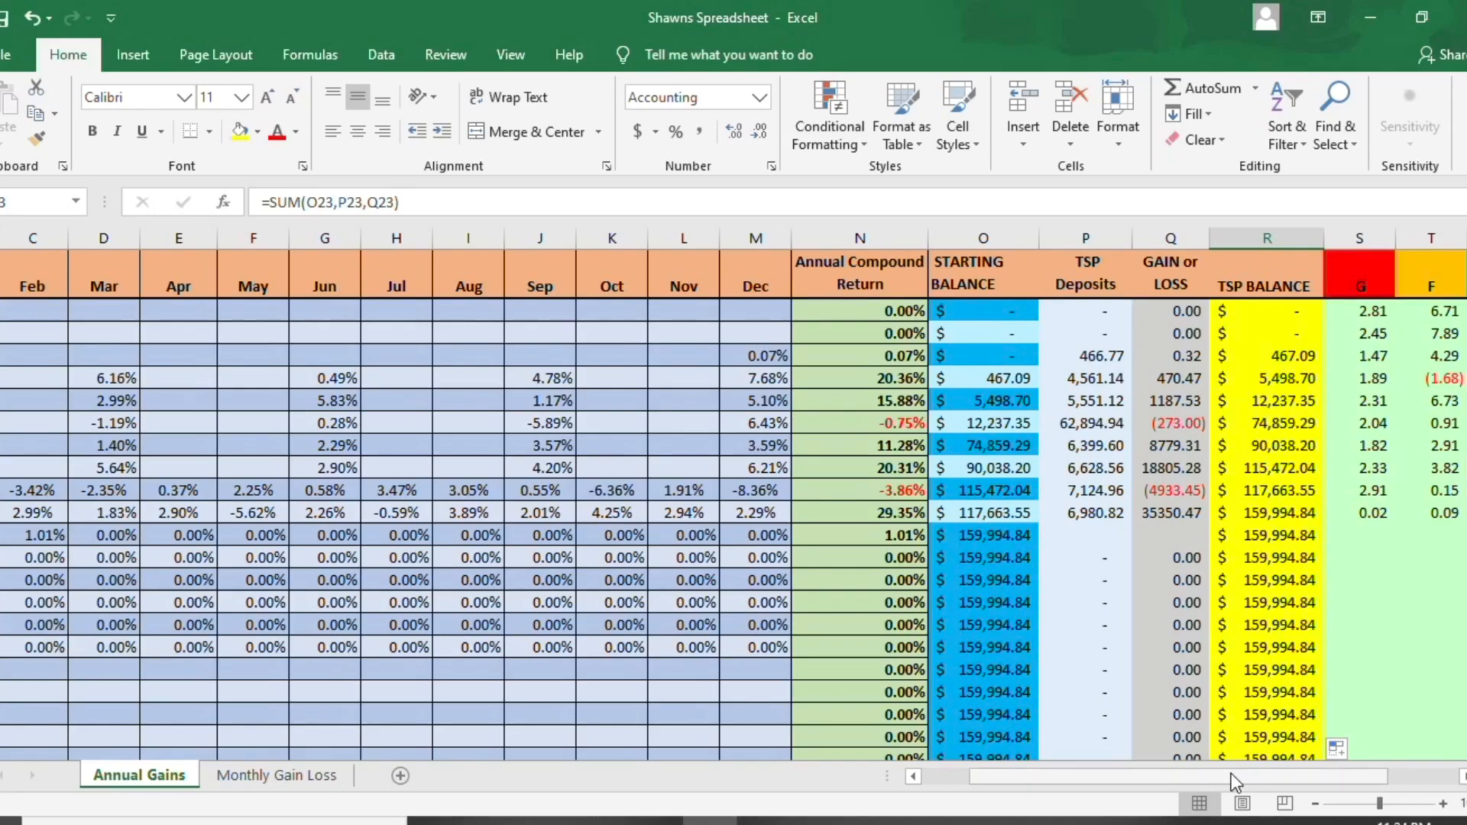
left_click_drag(1231, 773, 1172, 776)
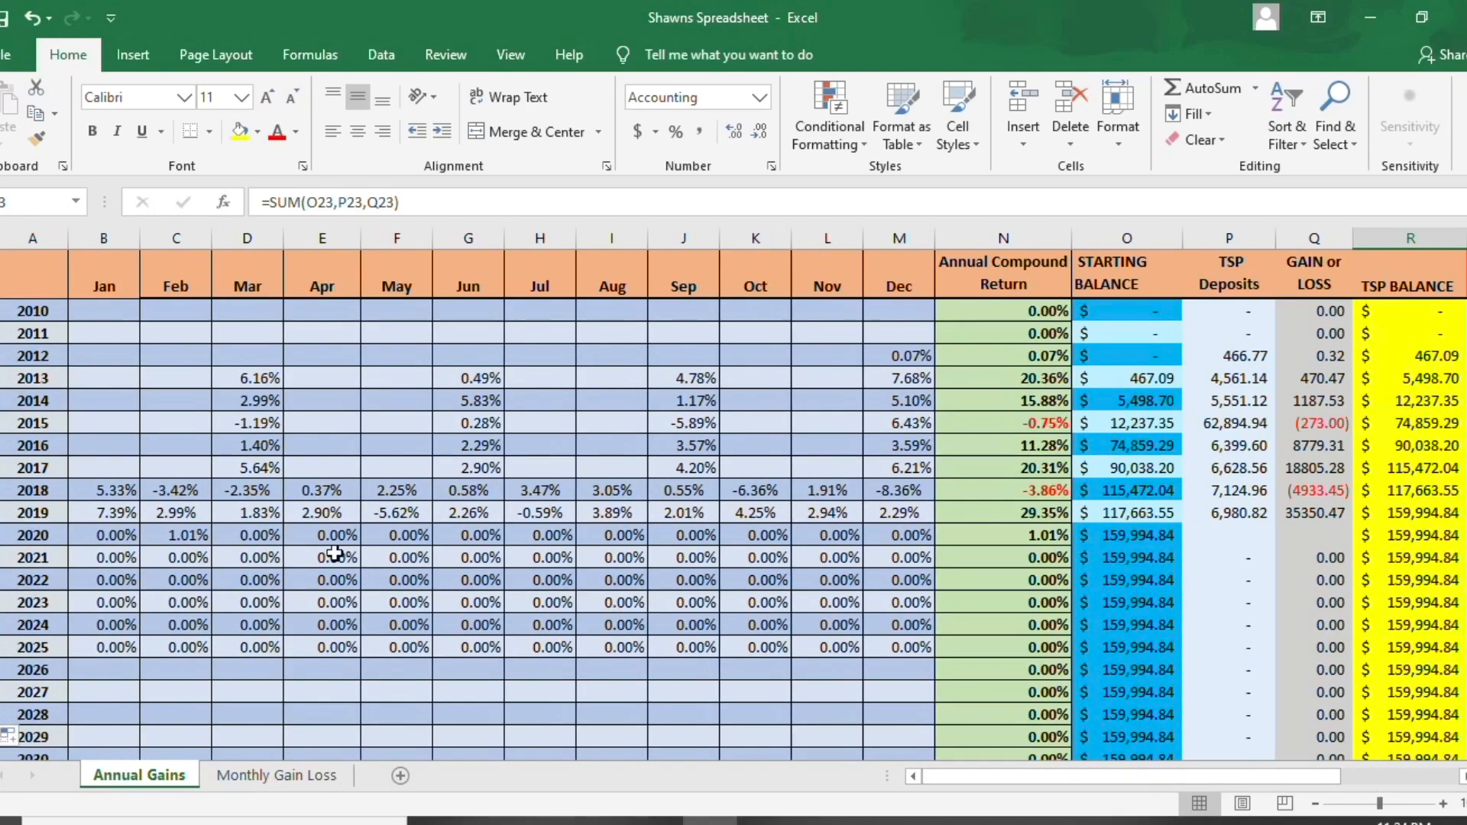
left_click(129, 534)
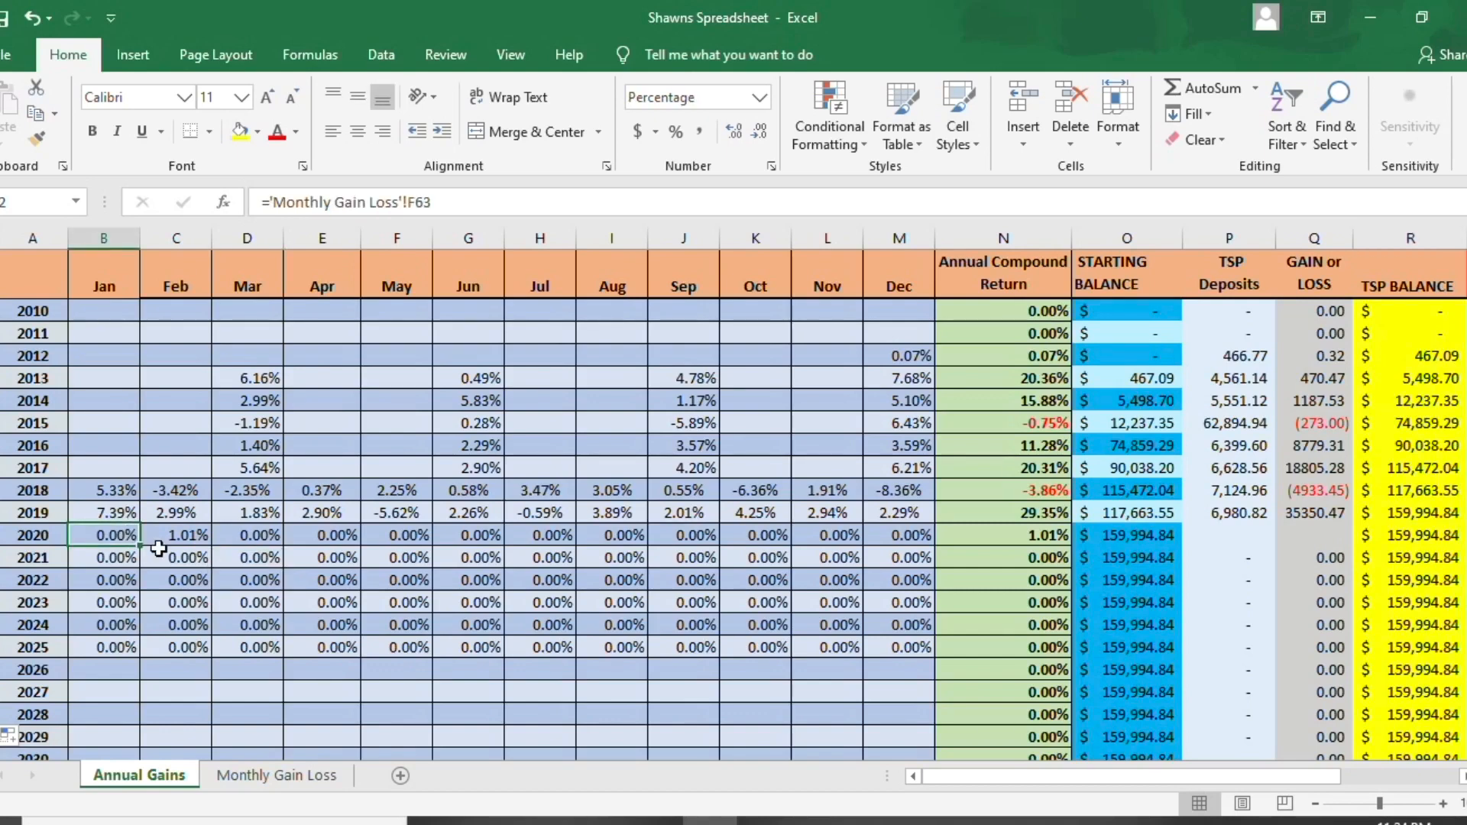
type(".02")
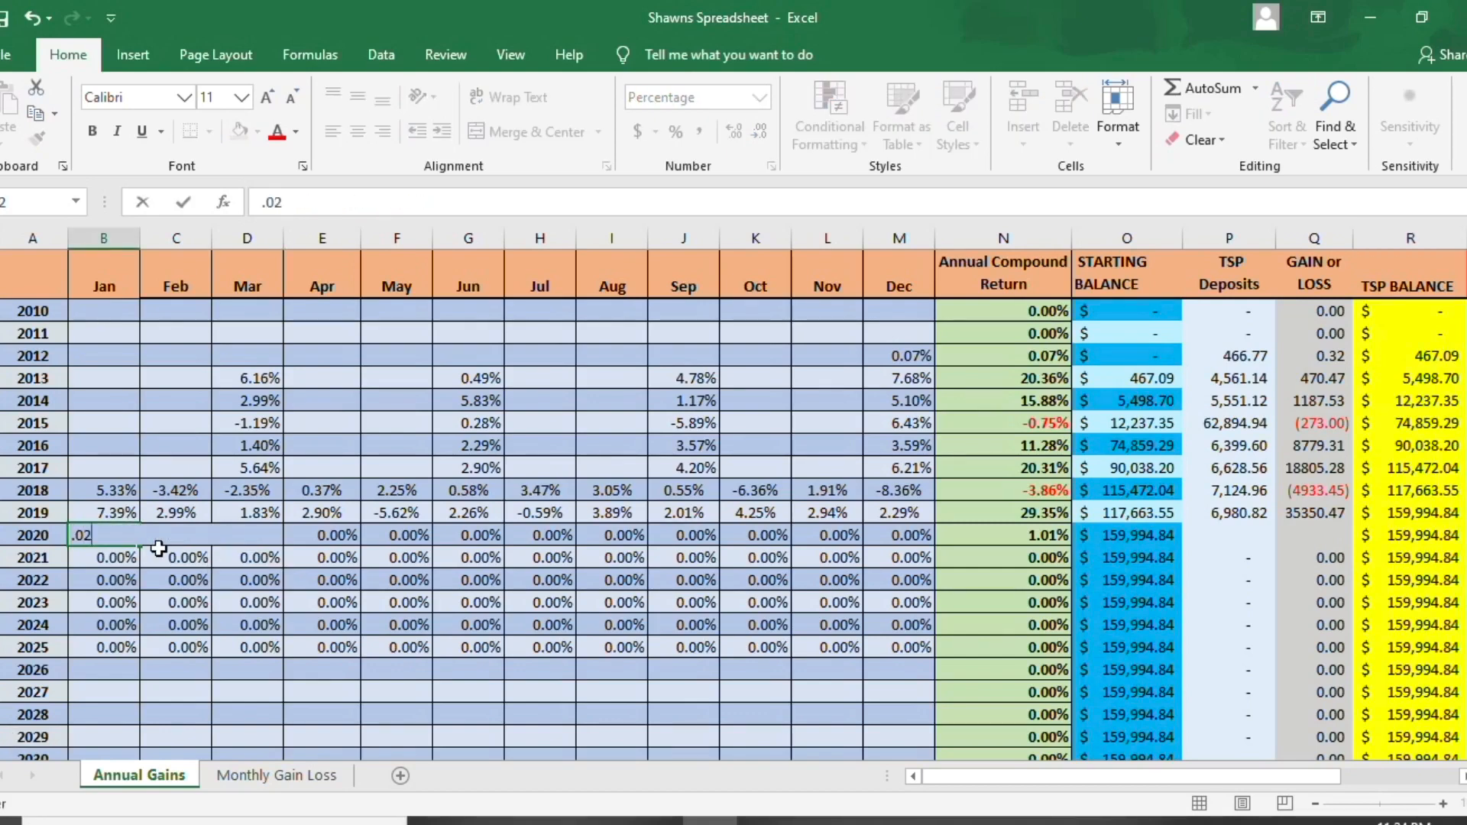
key("Return")
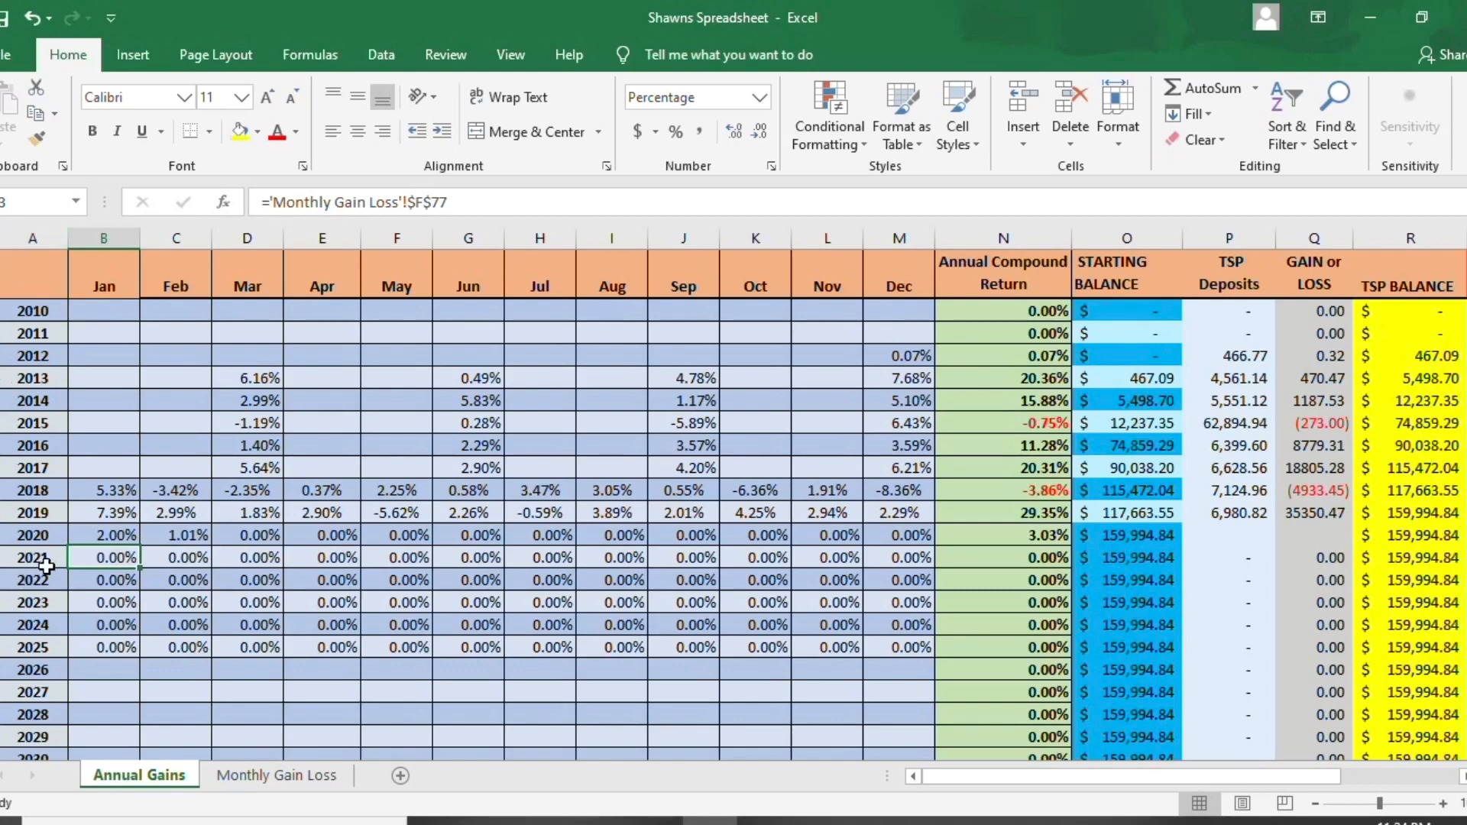
- Examine the 2020 row's Starting Balance and TSP Balance formulas
left_click(42, 542)
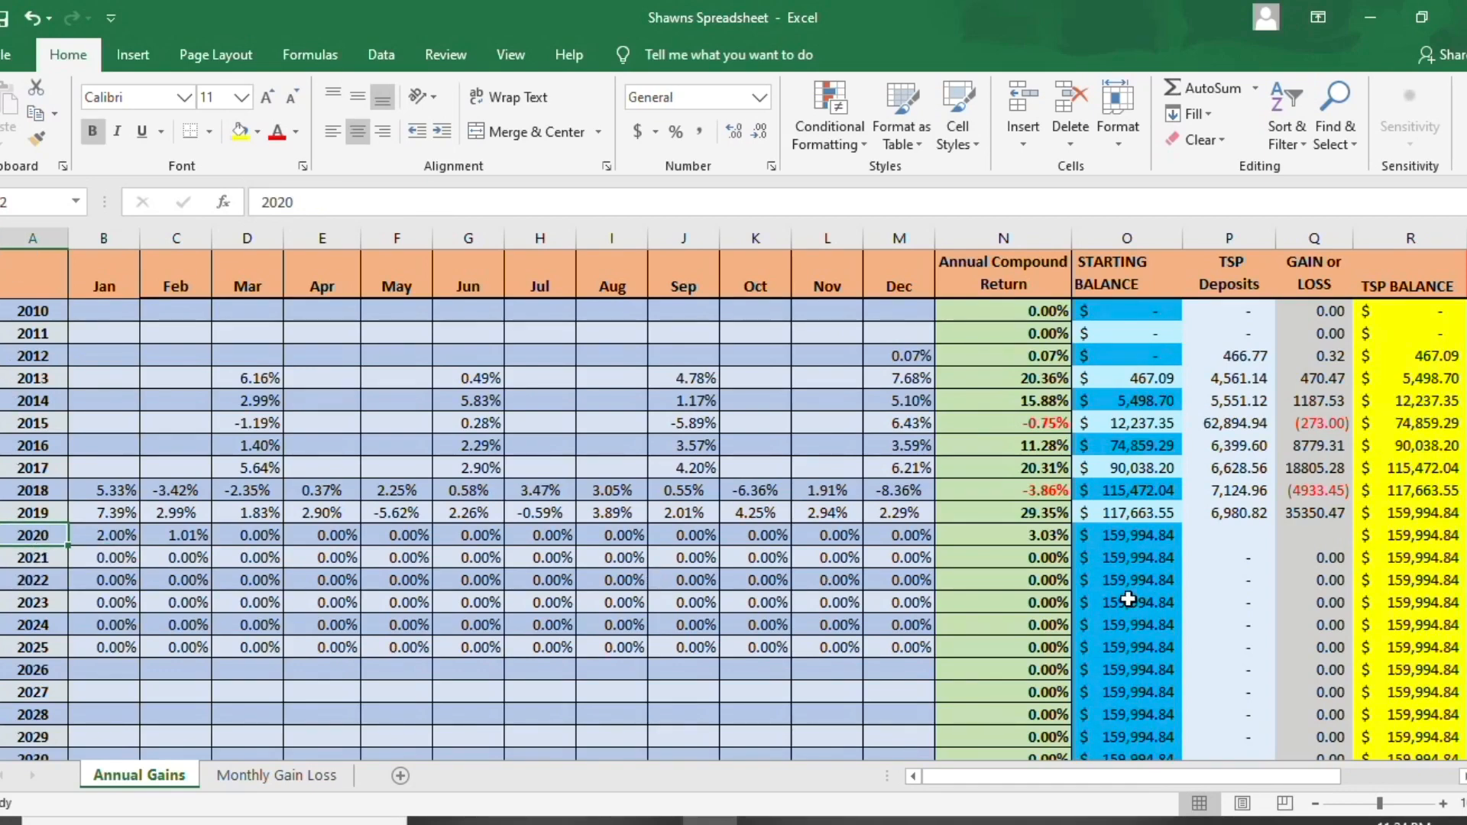
left_click_drag(1214, 773, 1291, 773)
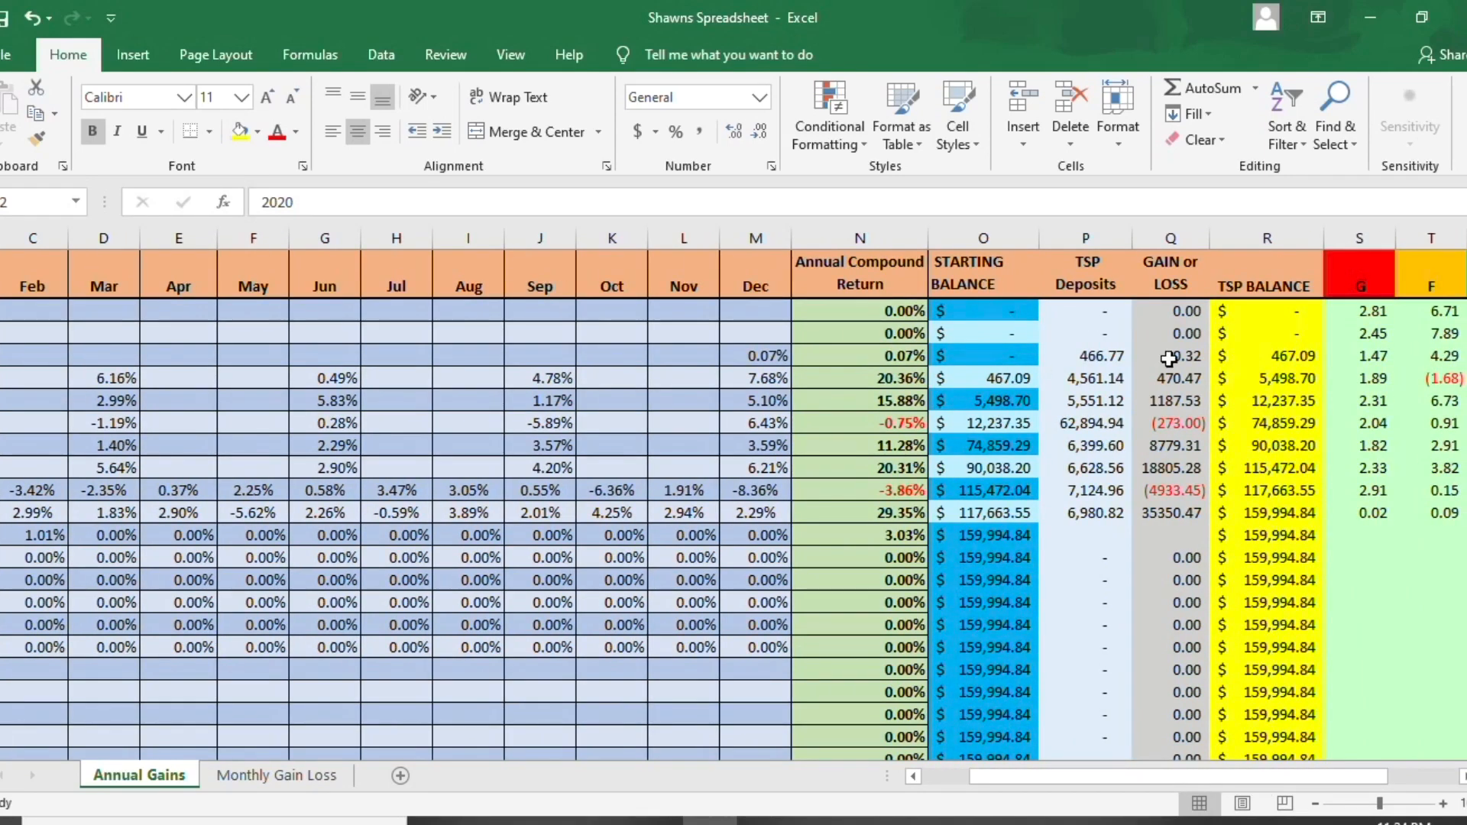
left_click(989, 536)
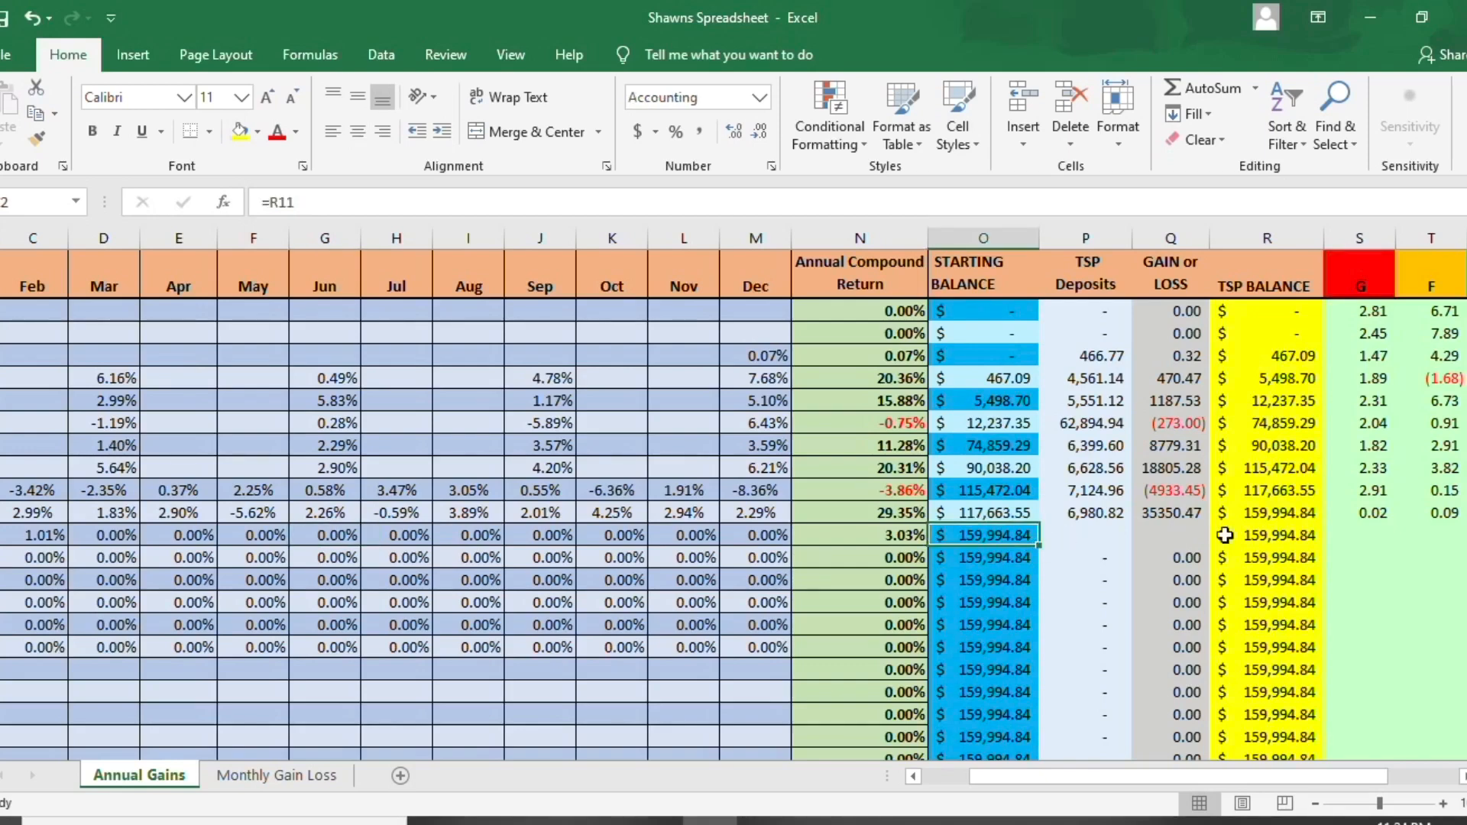
left_click(1265, 539)
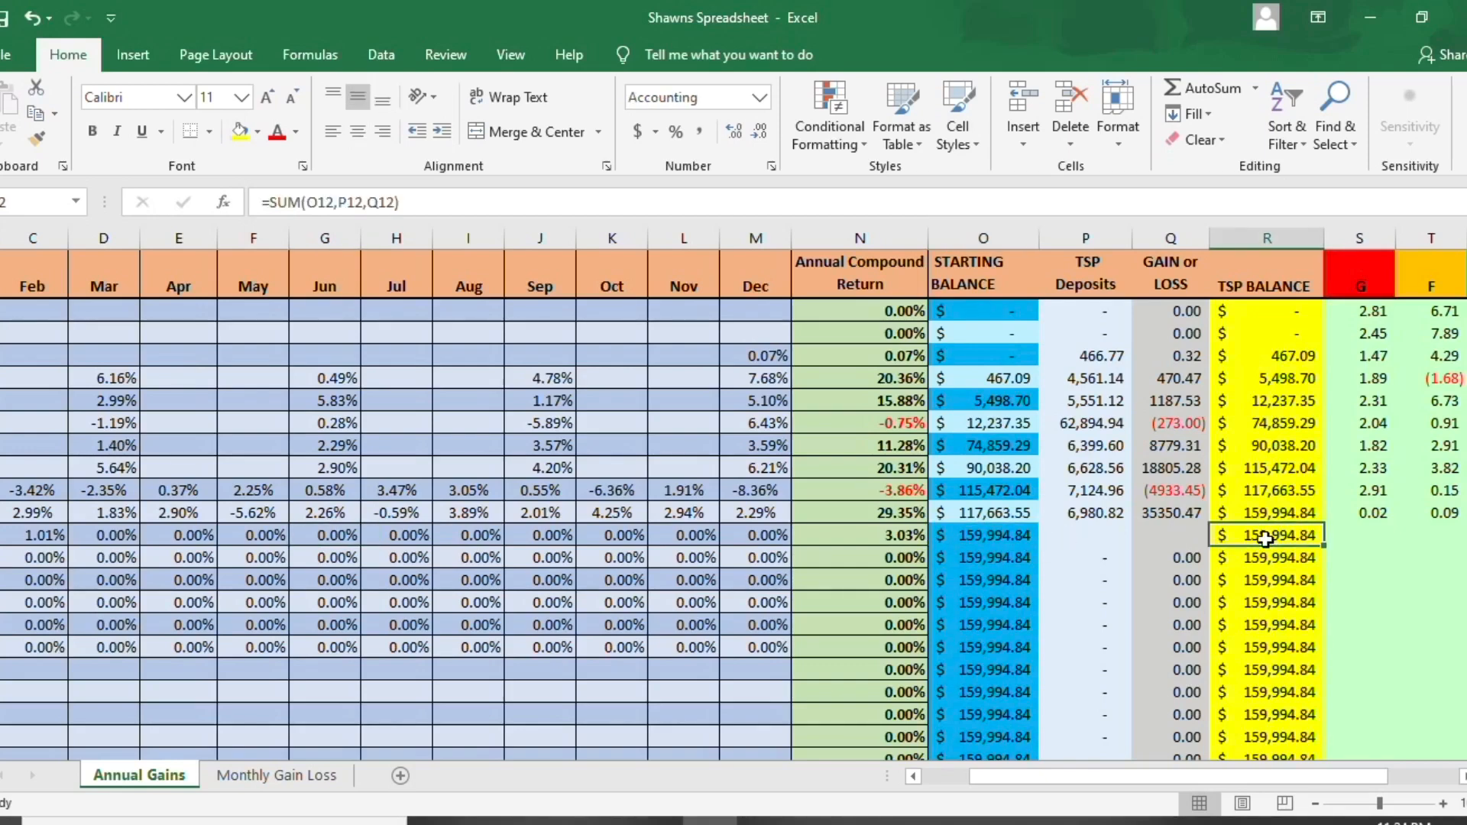
- Enter 1000 as the 2020 TSP deposit and 1500 as the 2020 Gain or Loss
left_click(1110, 532)
type("1000")
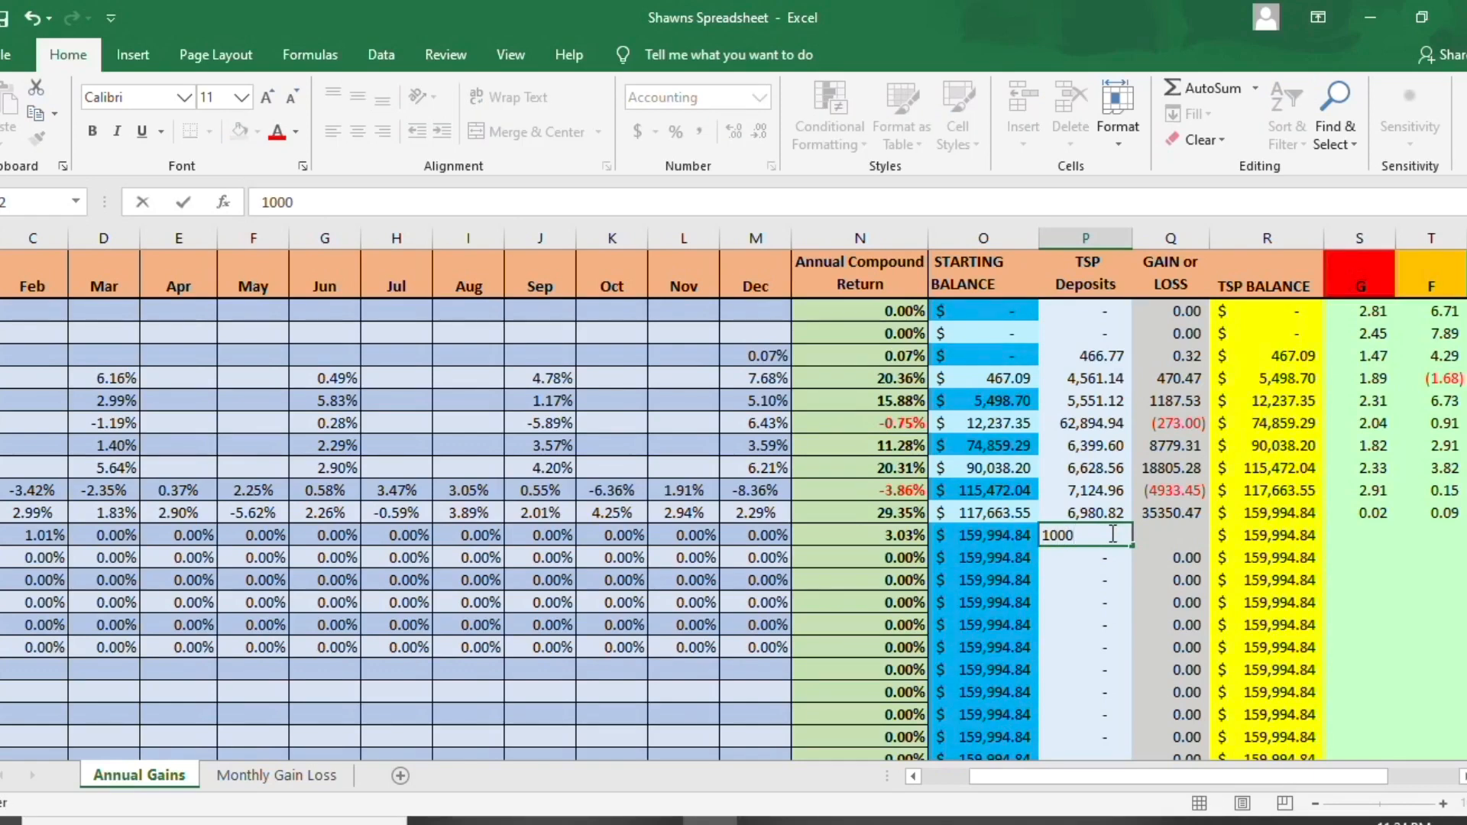
key("Tab")
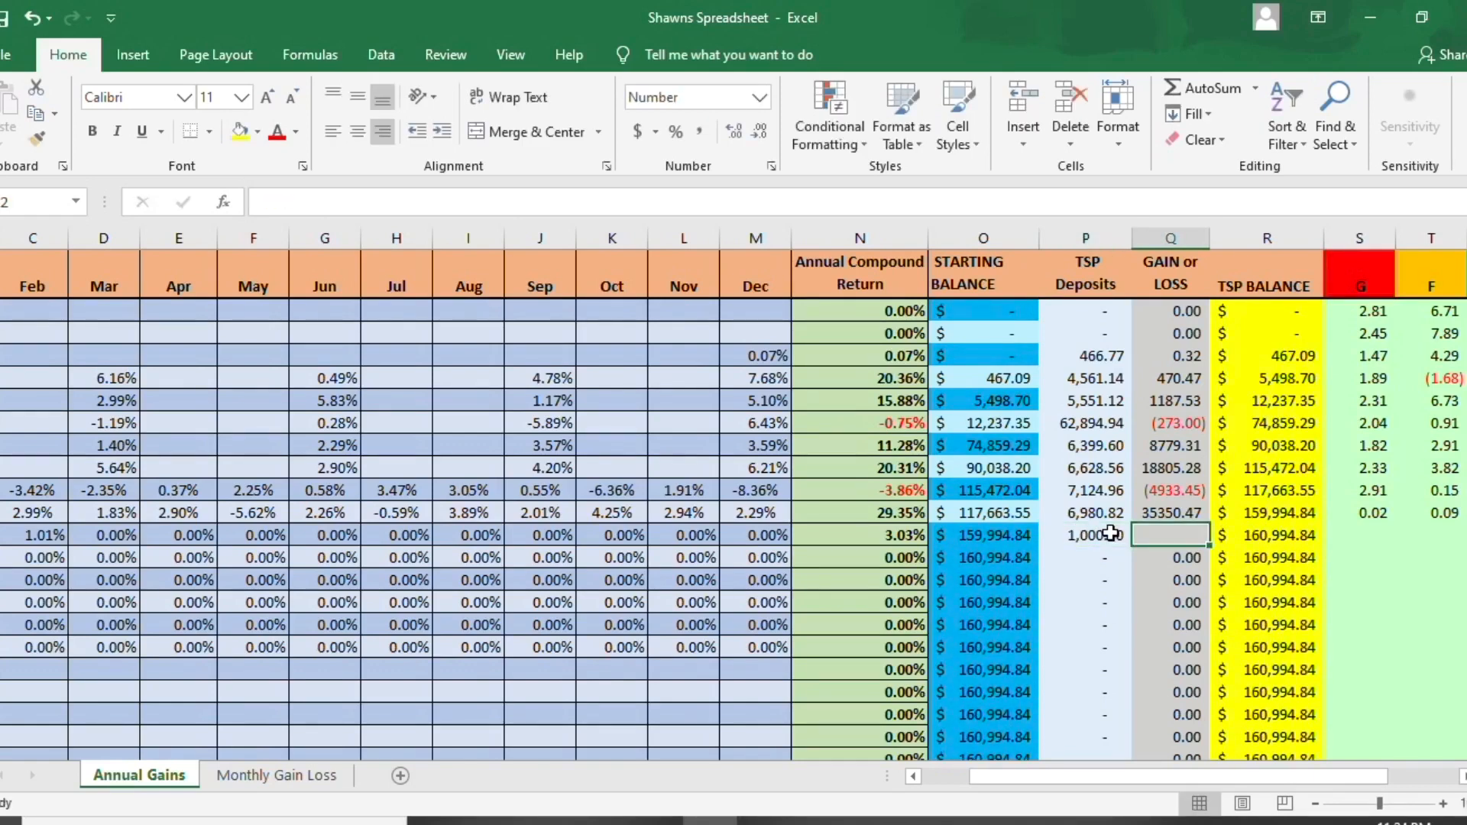
type("15")
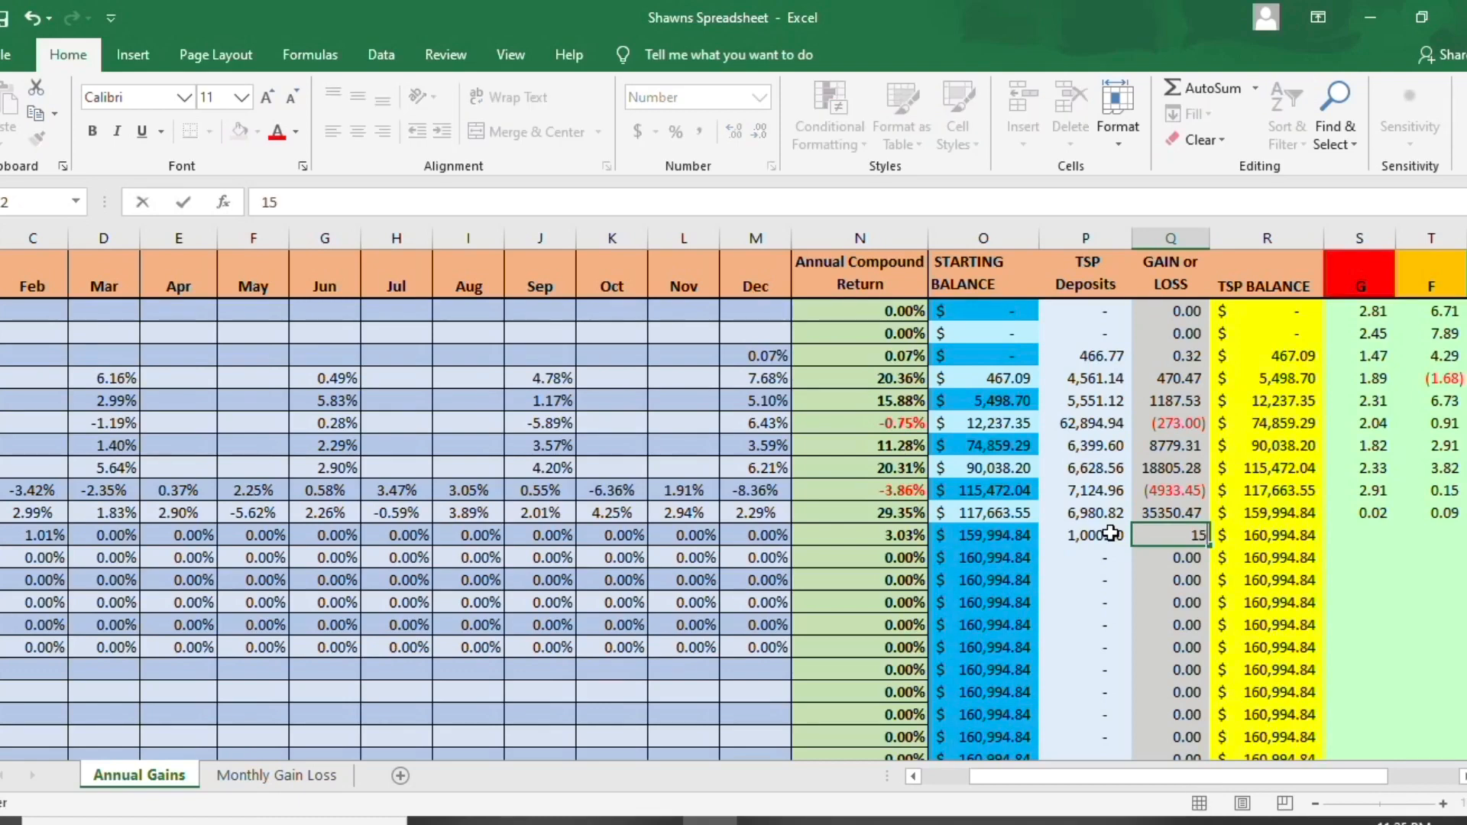
type("00")
key("Tab")
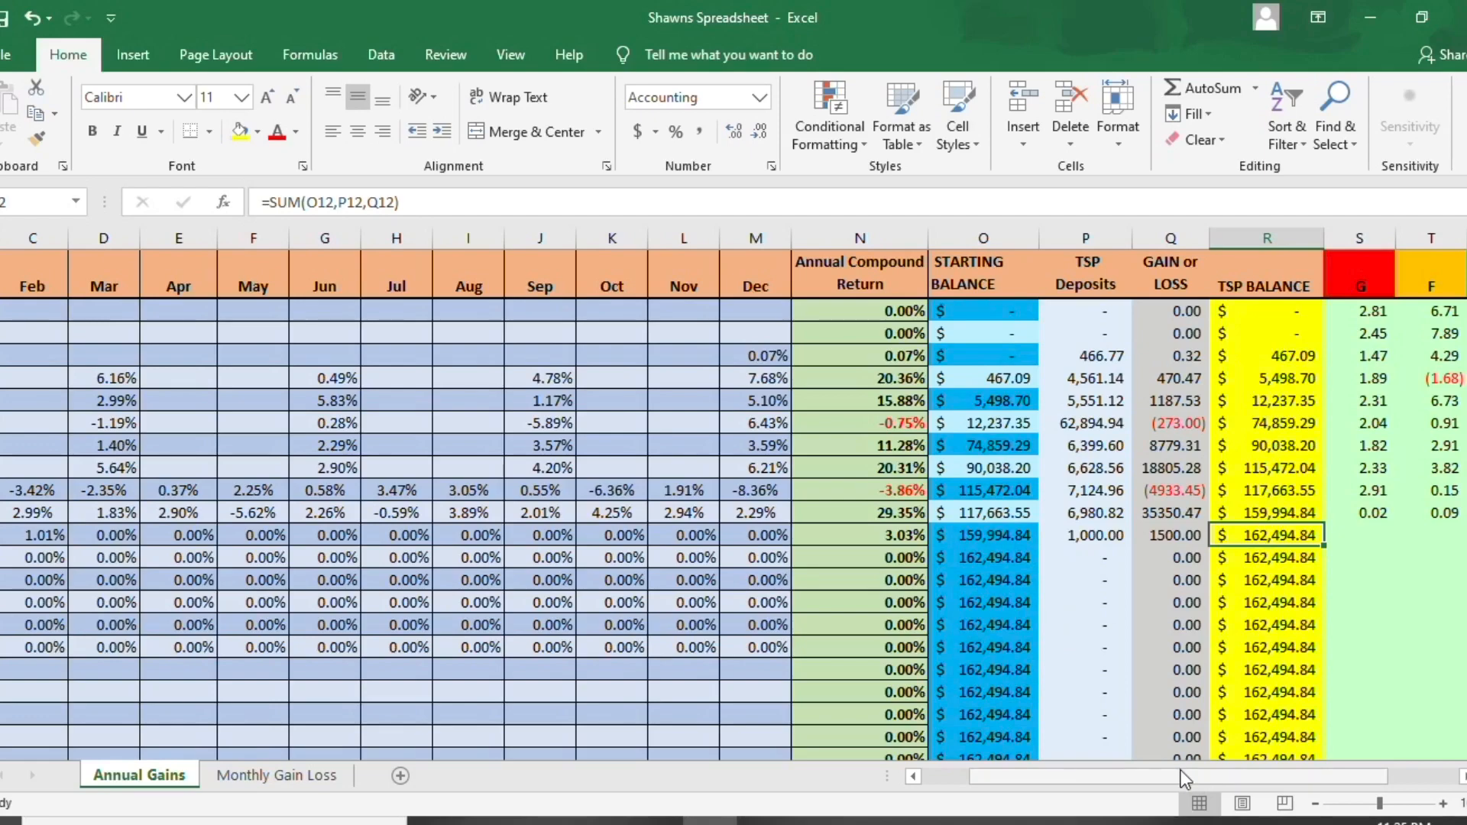
- Examine the 2020 row, the G, F, C, S and I fund return columns, and the Against Benchmarks table's G and F cells
left_click_drag(1080, 773, 1020, 772)
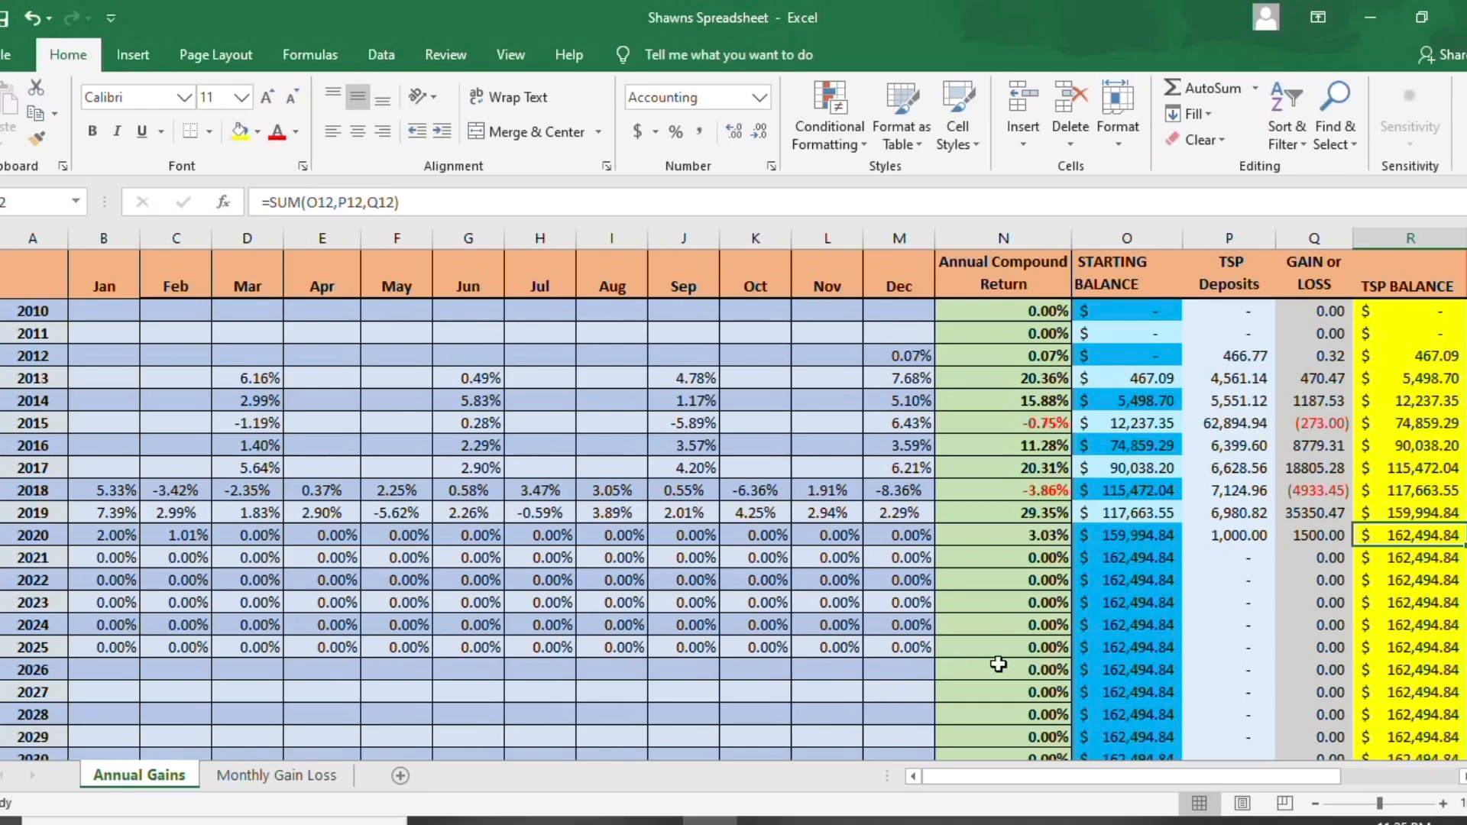
left_click_drag(1127, 780, 1144, 779)
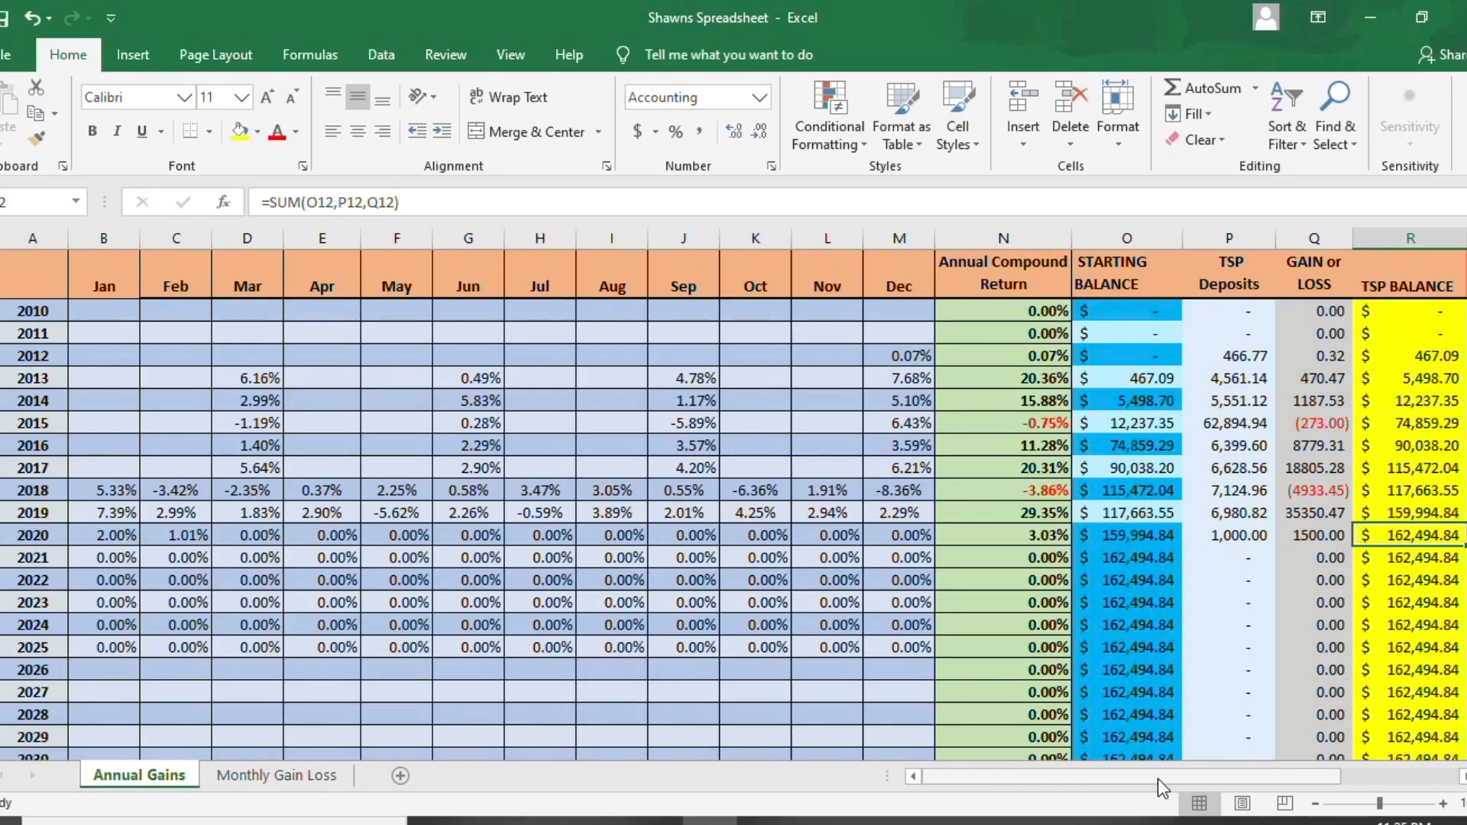
left_click_drag(1201, 780, 1340, 781)
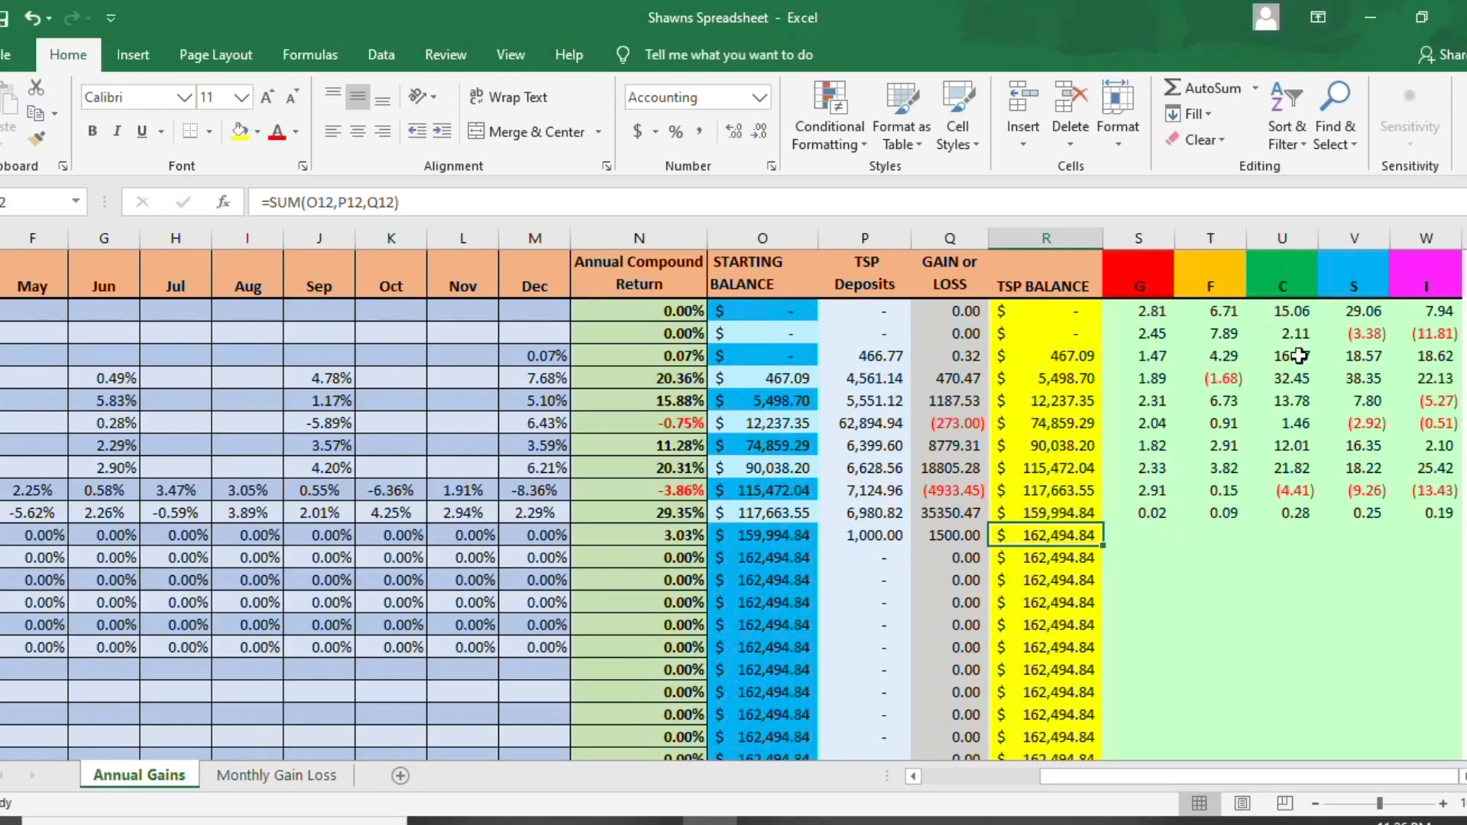
left_click_drag(1463, 456, 1463, 485)
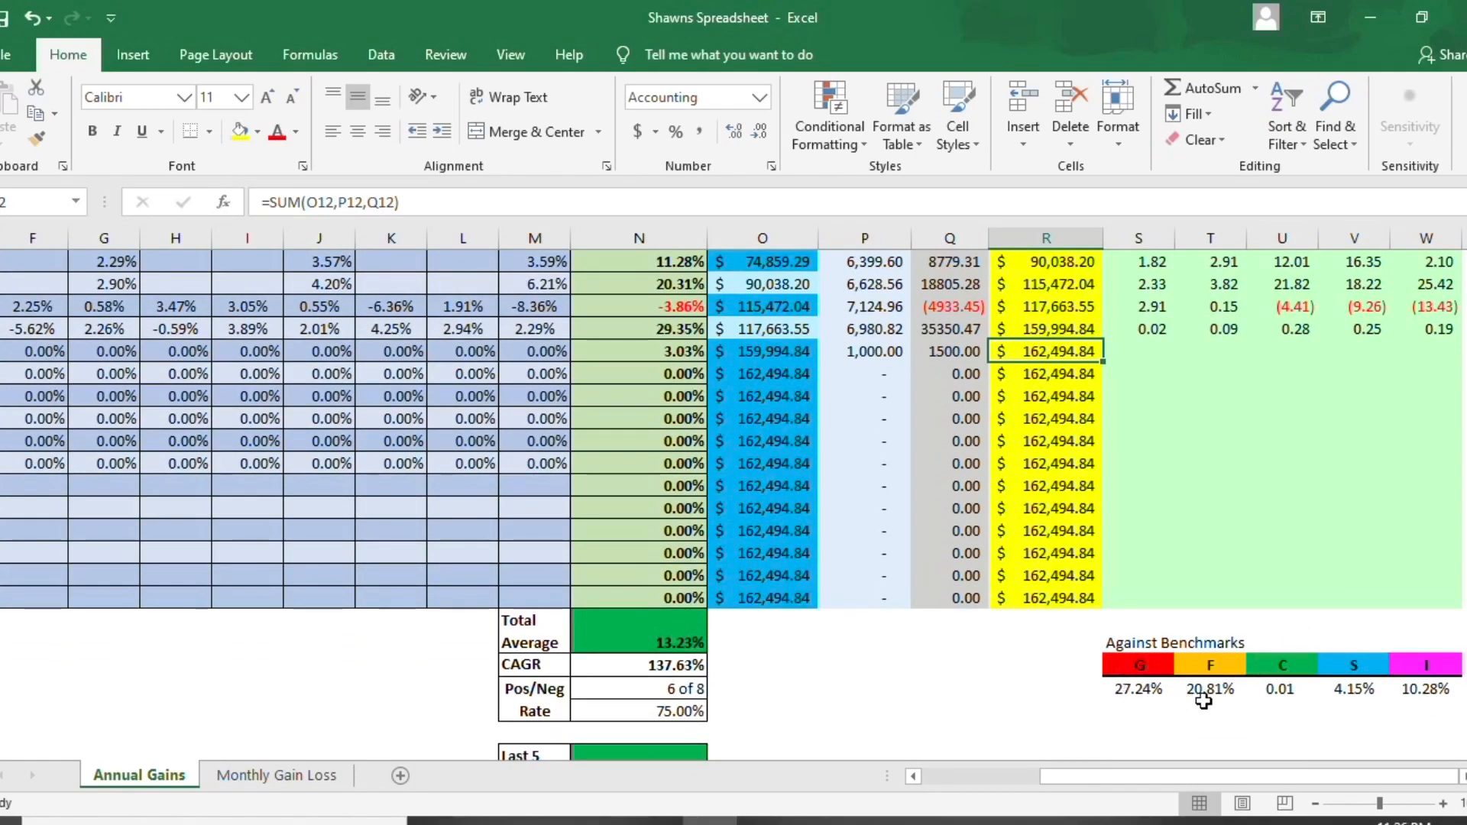
left_click(1153, 688)
left_click(1219, 686)
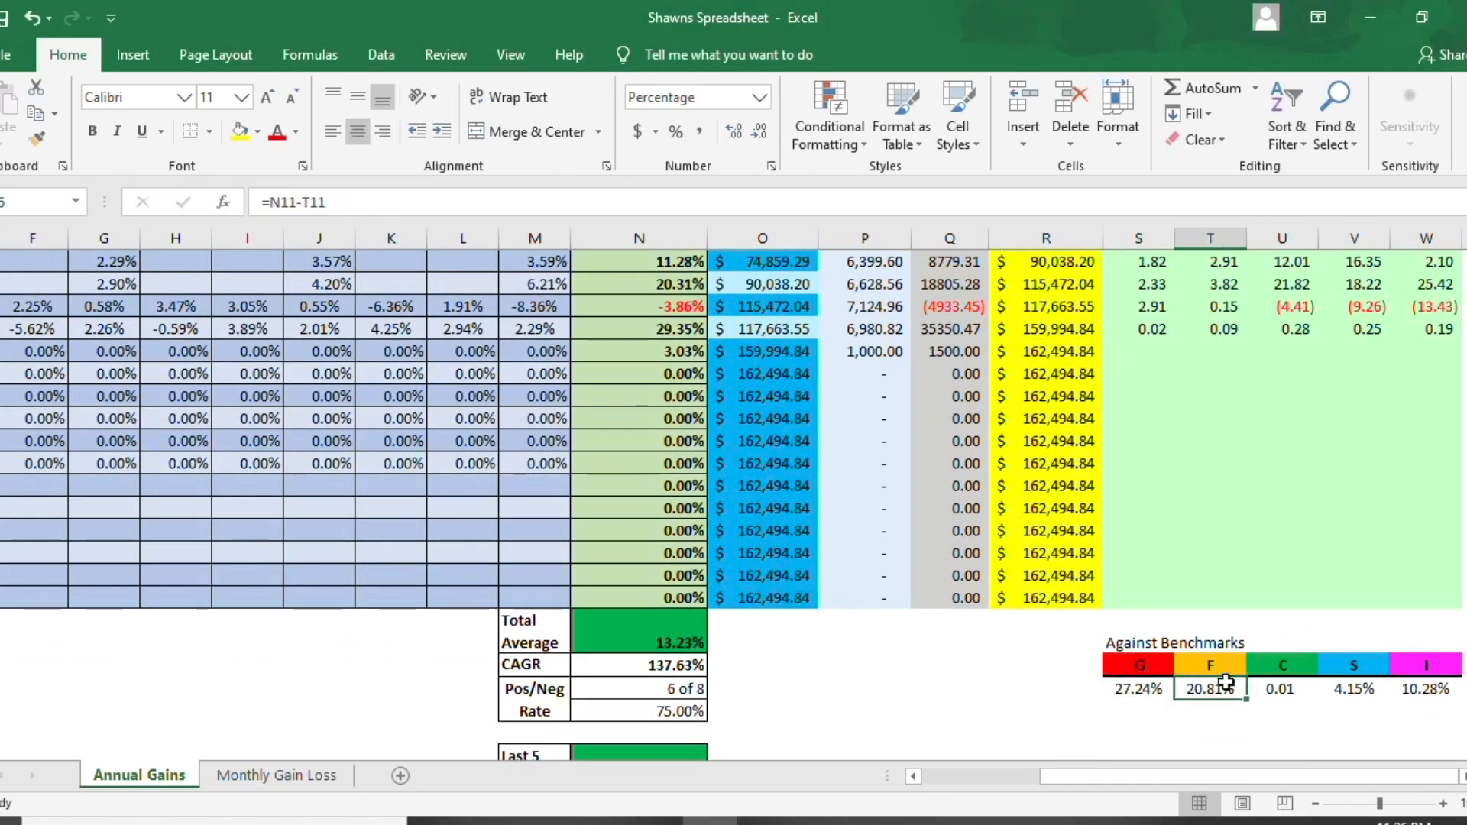
left_click_drag(1463, 523, 1463, 501)
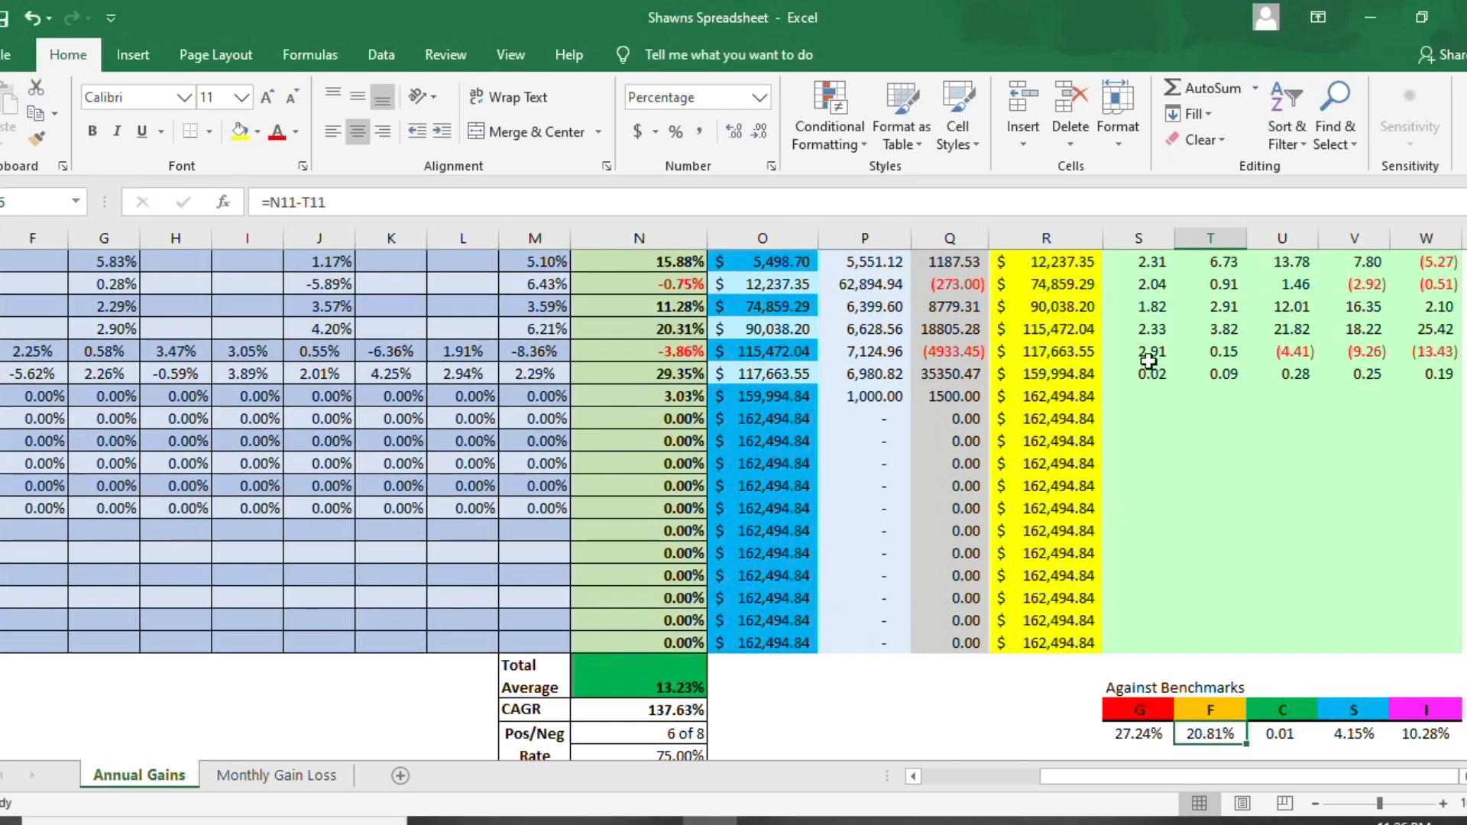
left_click(1159, 395)
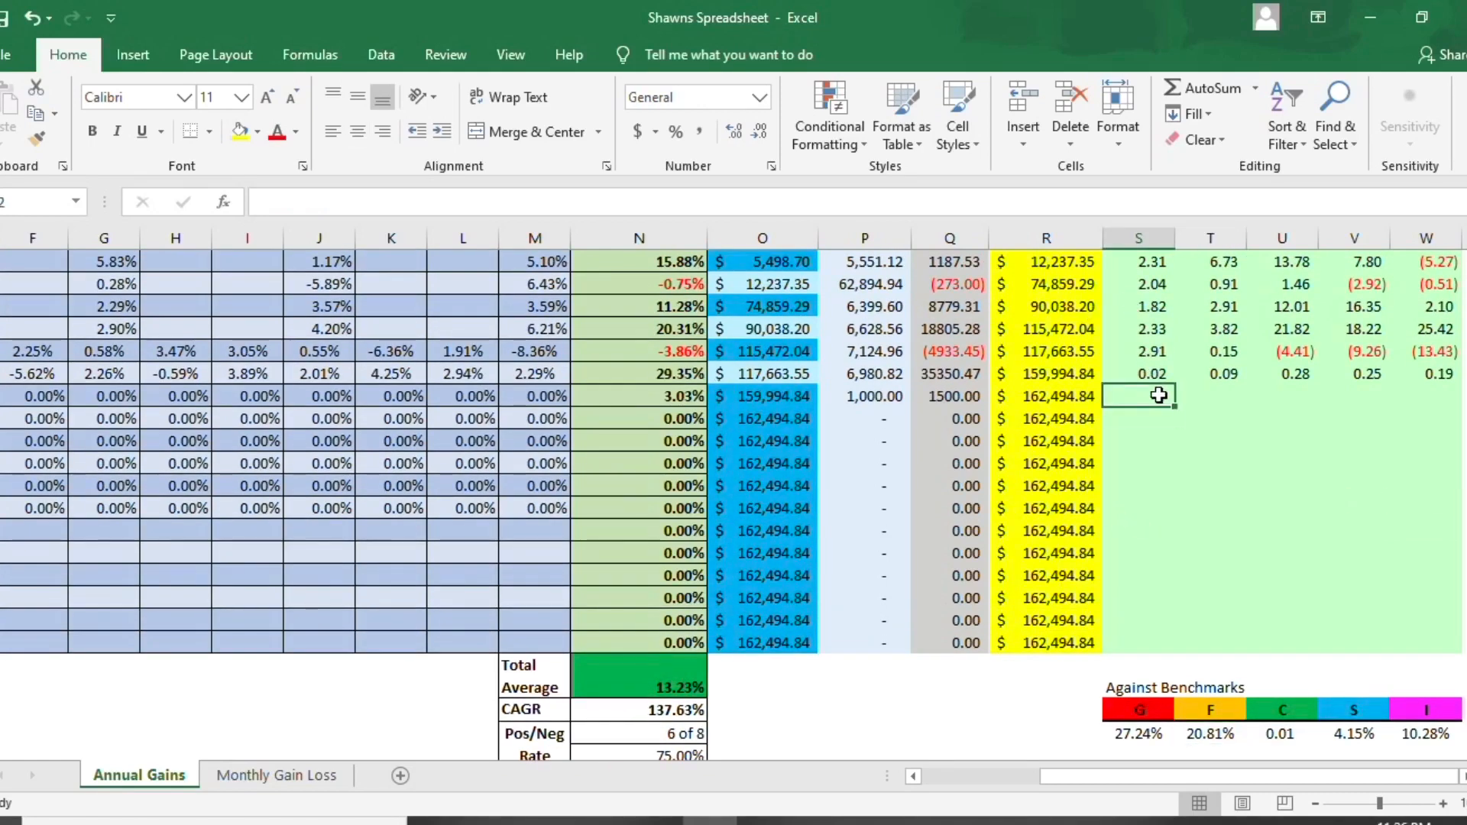
- Check each fund's Against Benchmarks formula and the 2019 annual compound return and G fund cells it refers to
left_click(1138, 735)
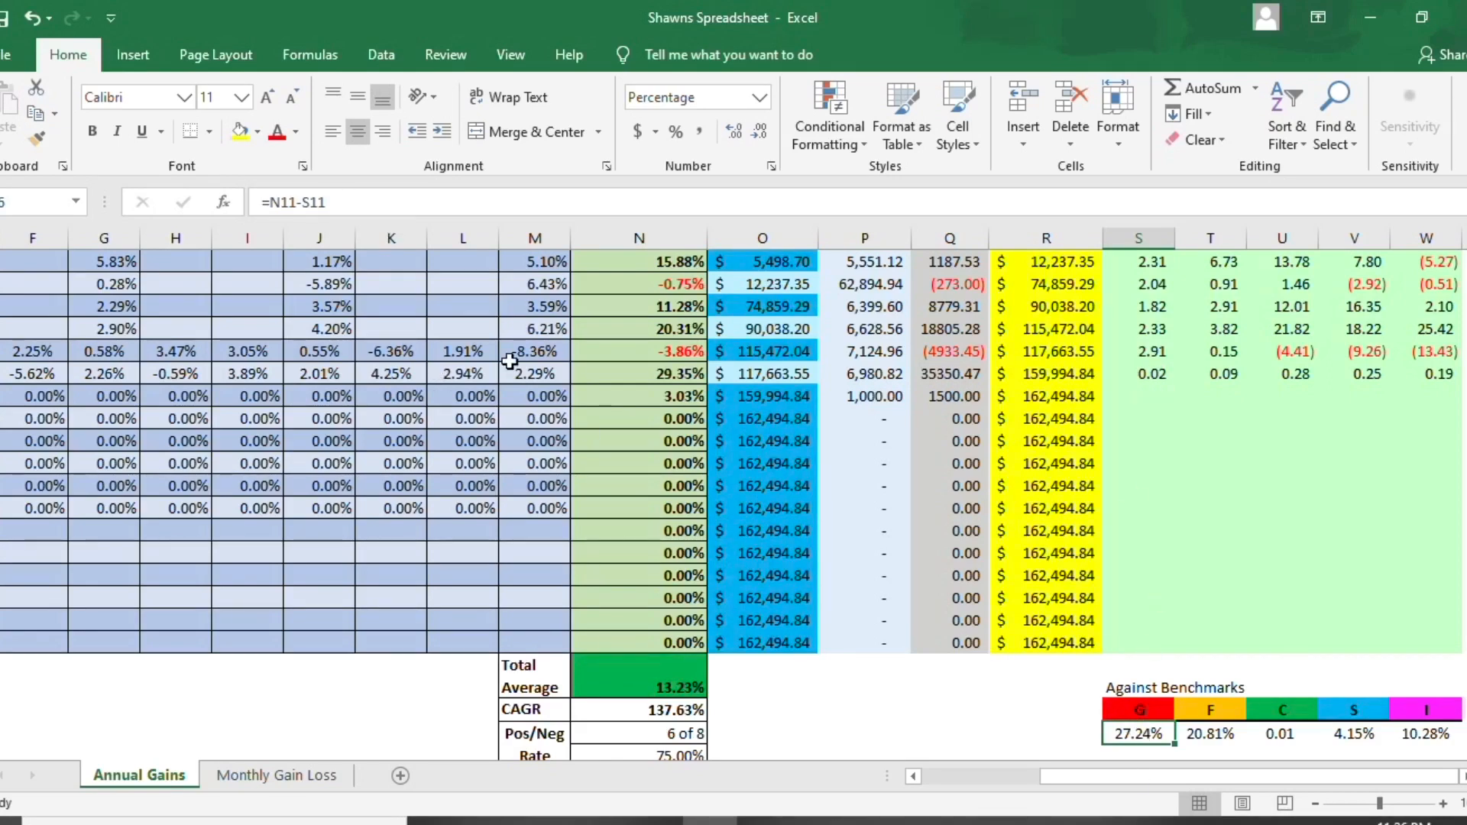
left_click(1207, 736)
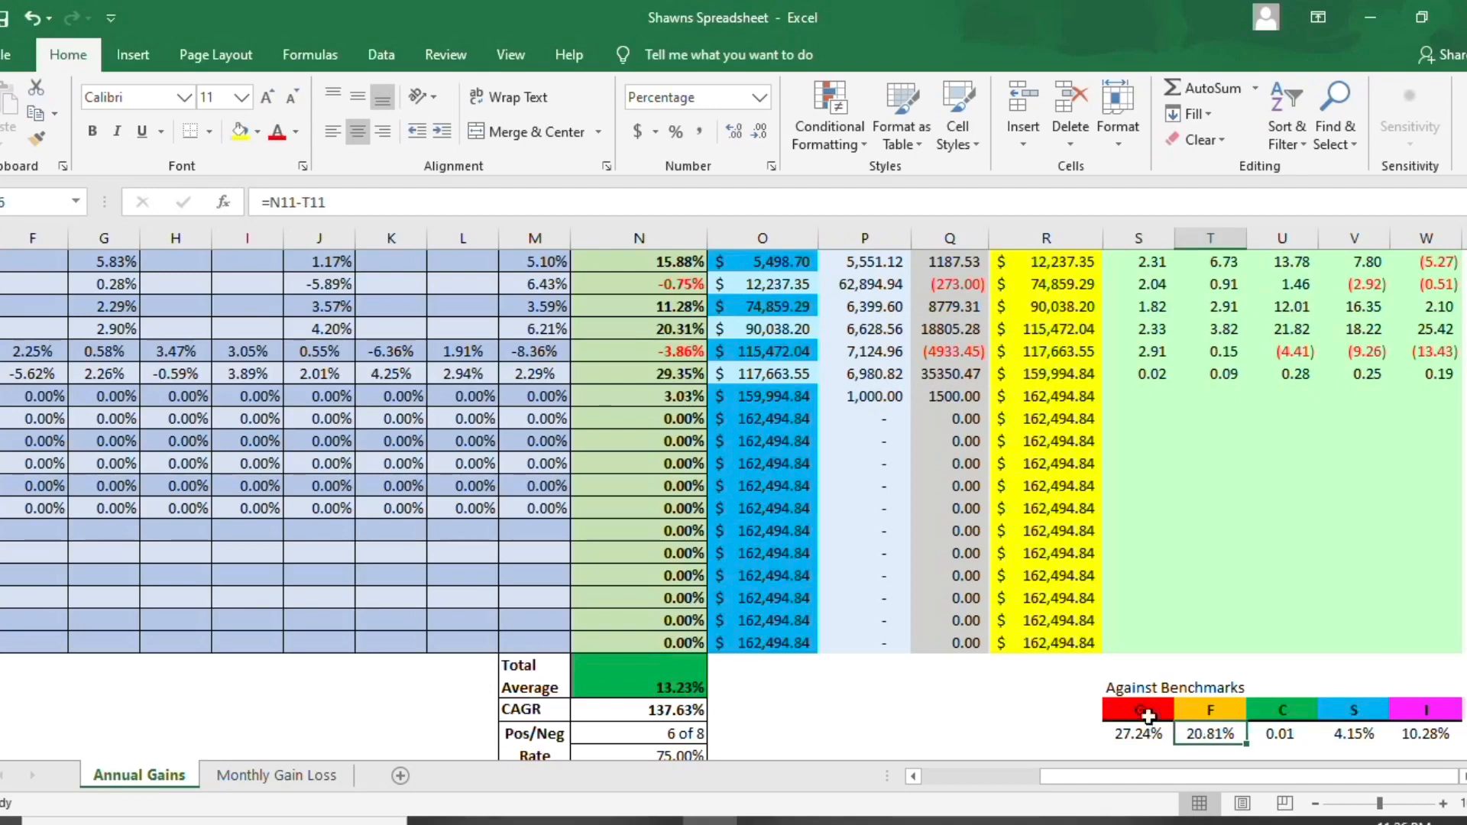
left_click(1287, 735)
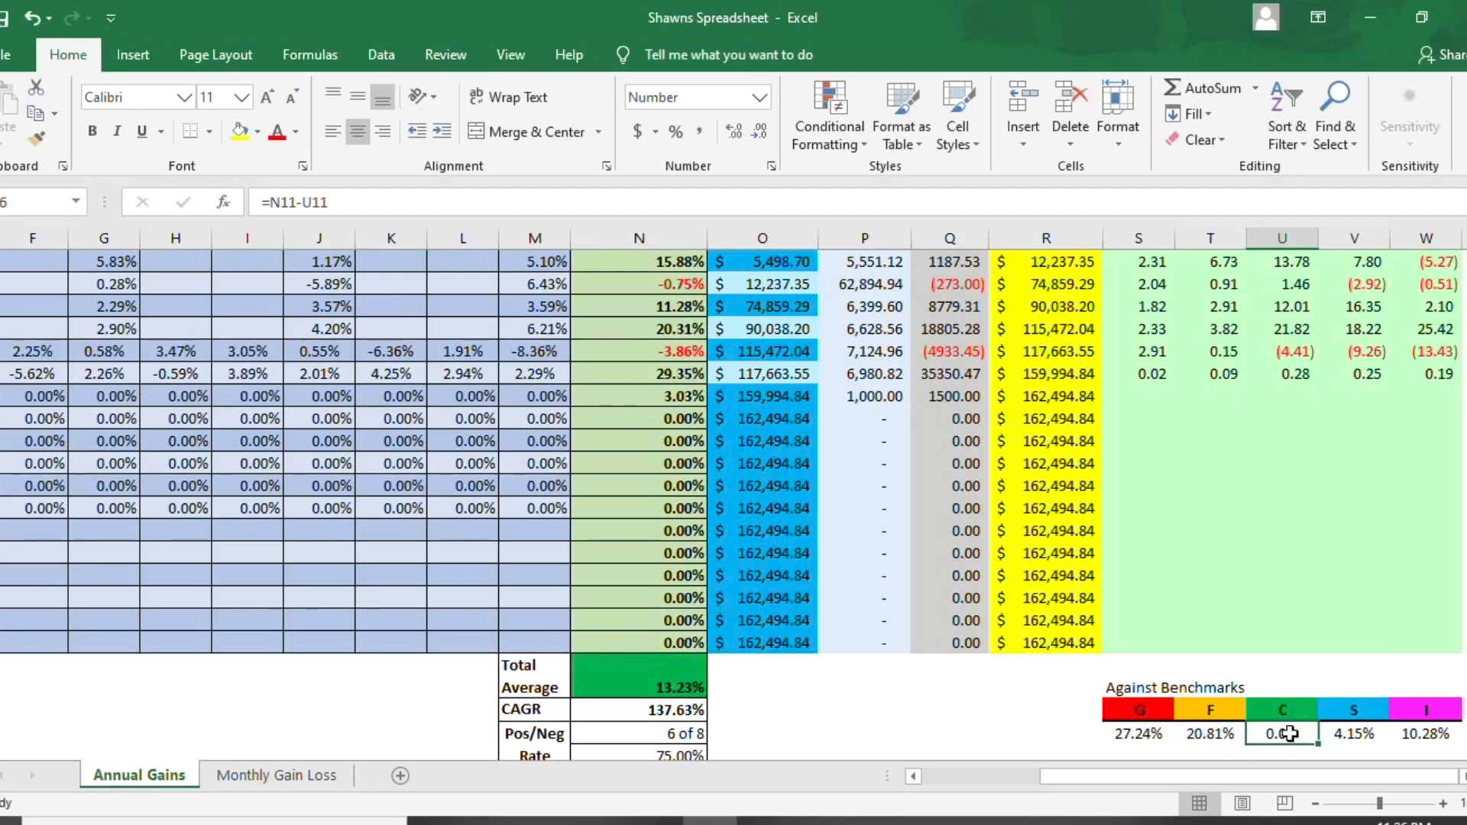
left_click(1364, 735)
left_click(1417, 735)
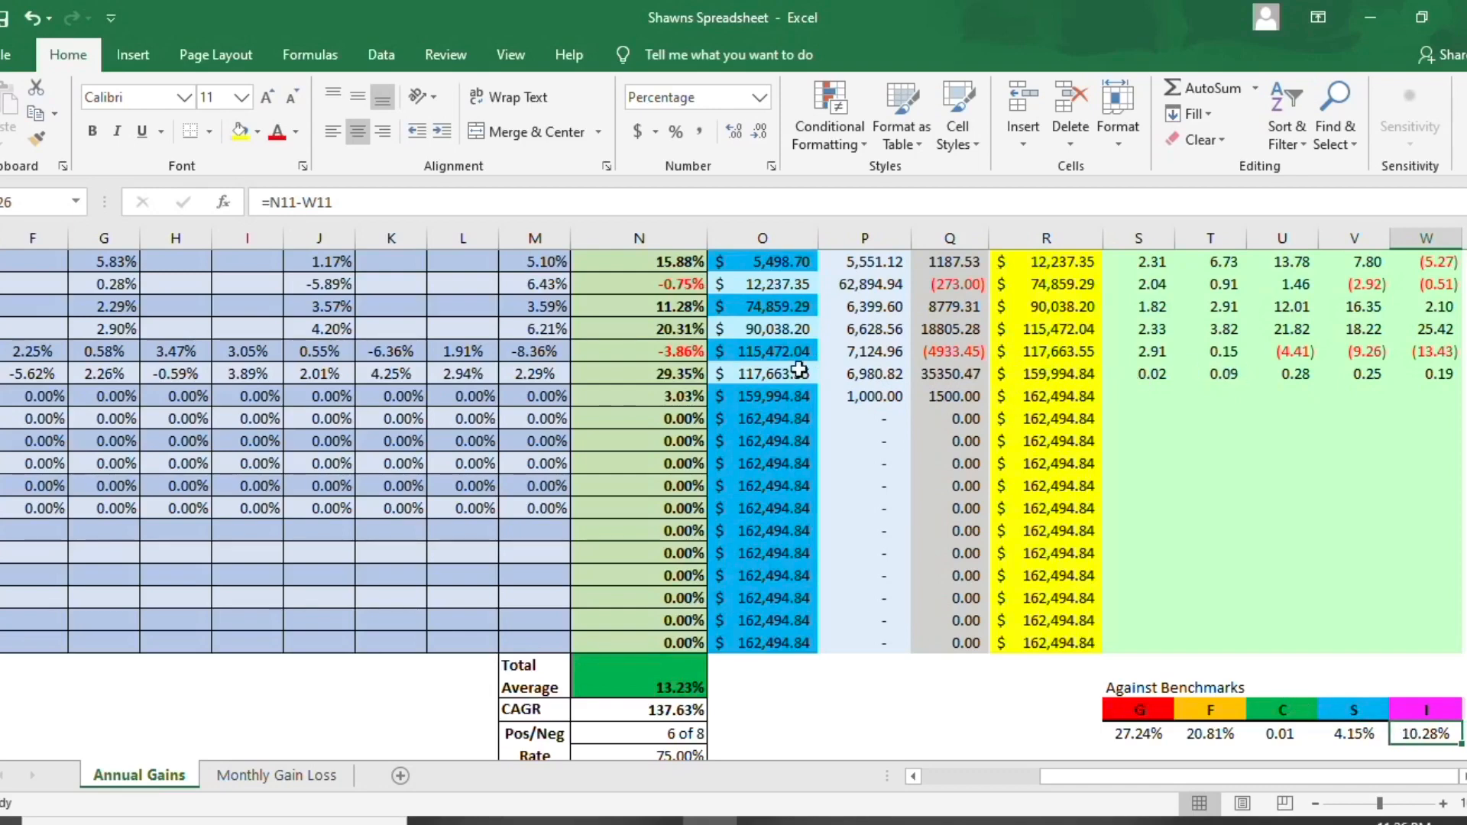
left_click(684, 375)
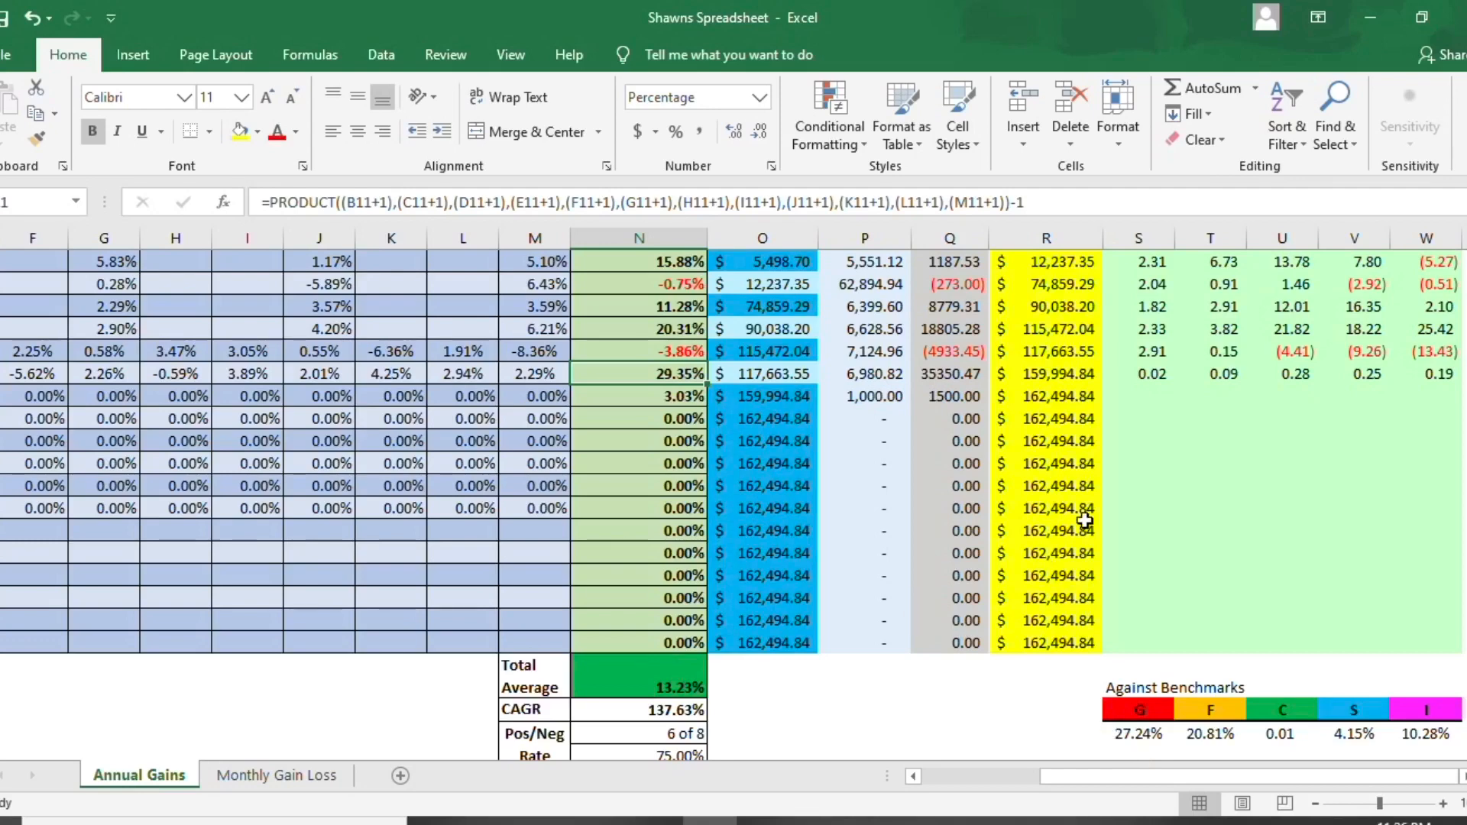
left_click(1145, 380)
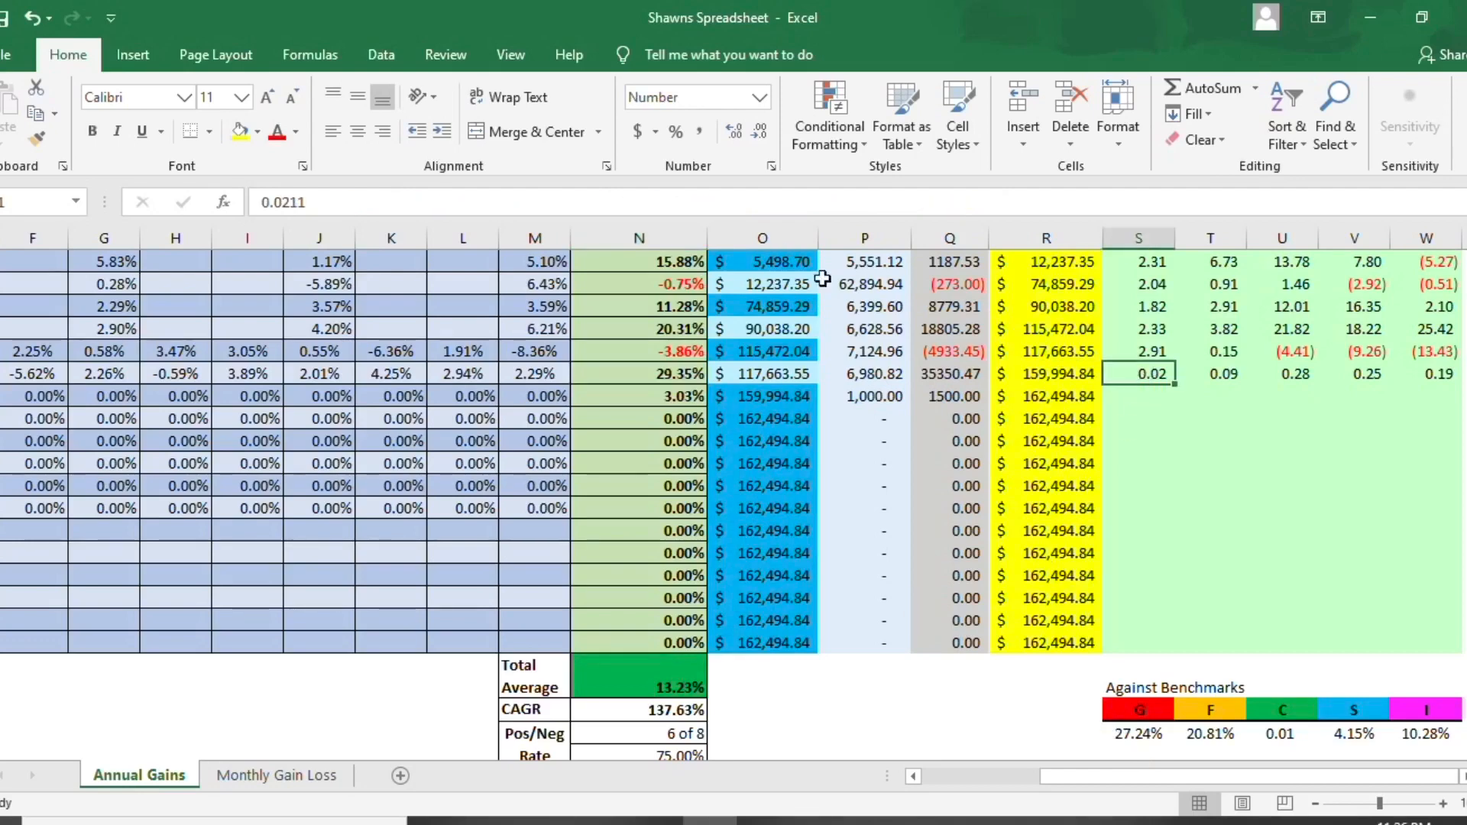
- Change the G fund's Against Benchmarks formula to =N12-S12 so it compares the 2020 returns
left_click(1135, 748)
left_click(1133, 735)
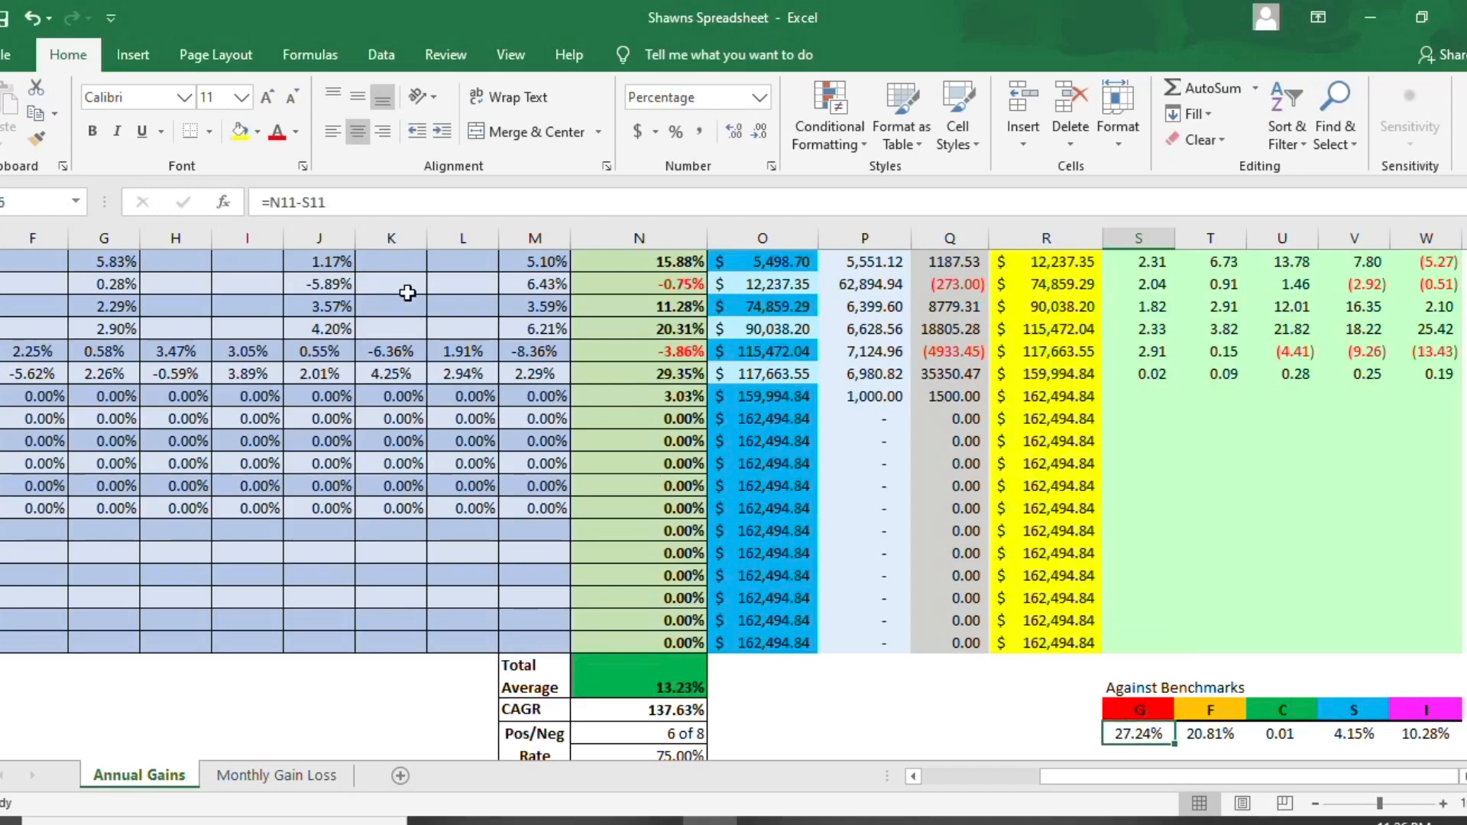
left_click(355, 202)
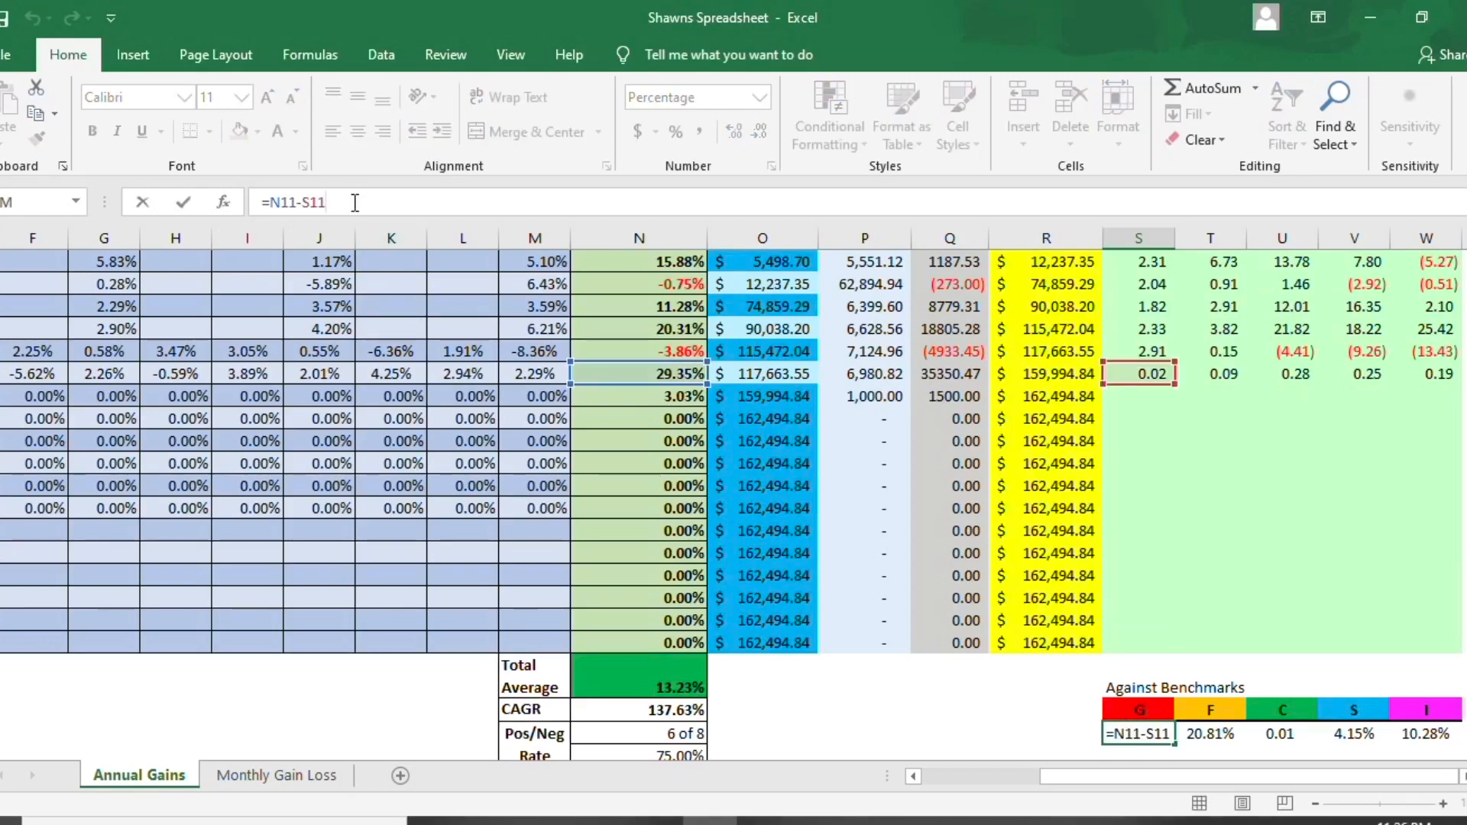
key("BackSpace")
type("2")
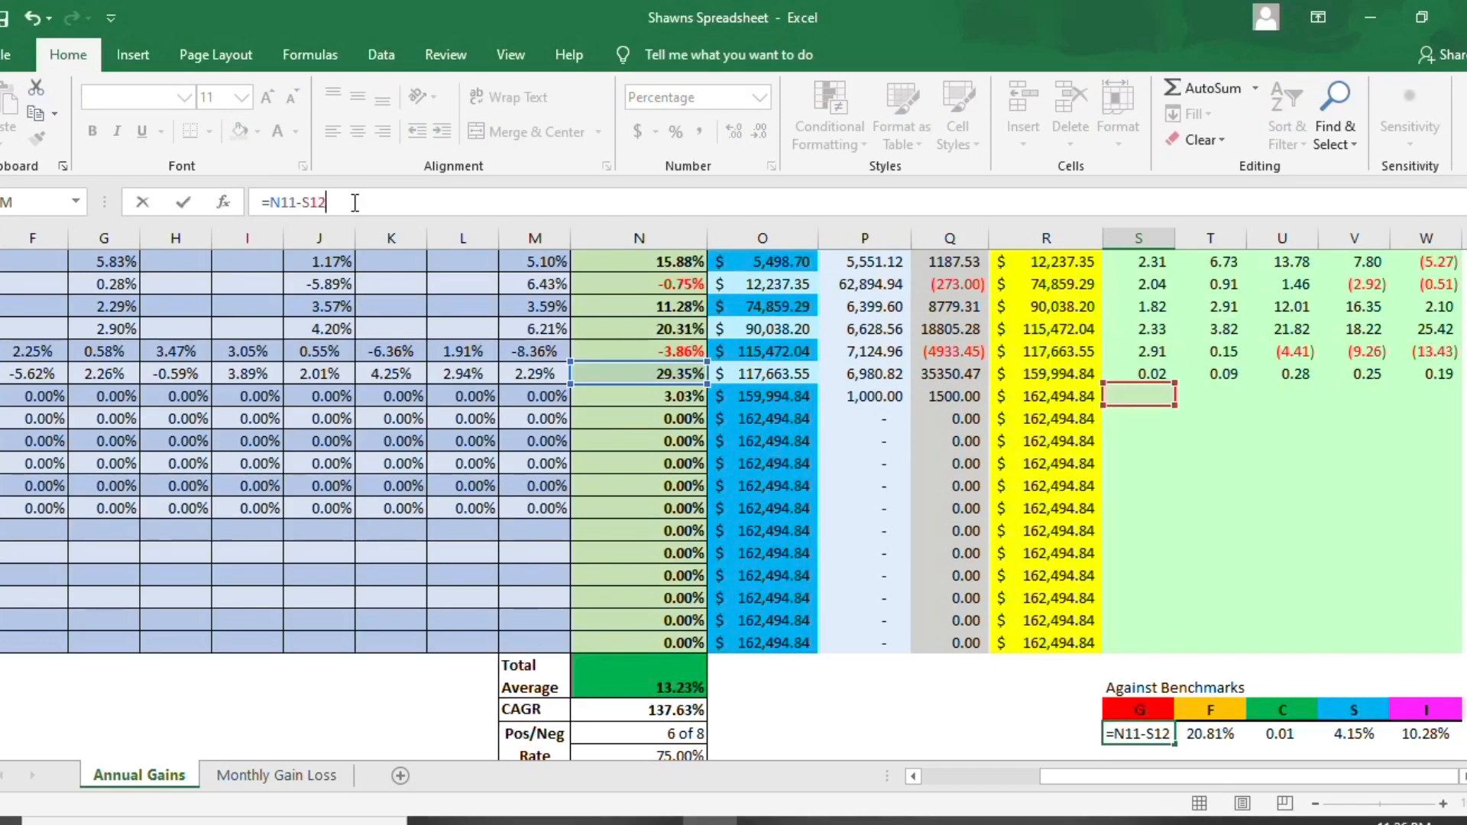
left_click(296, 202)
key("BackSpace")
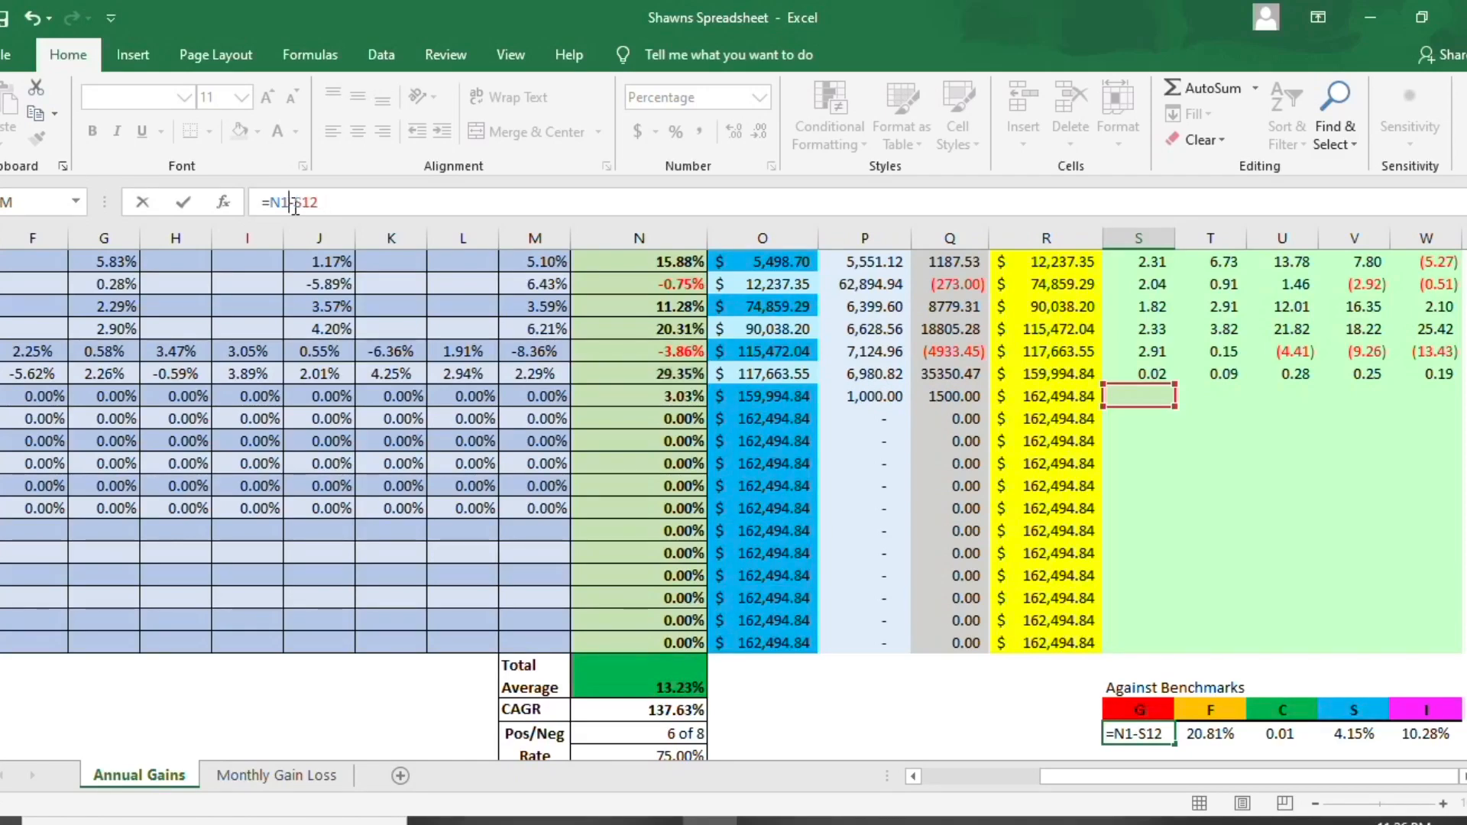
type("2")
key("Return")
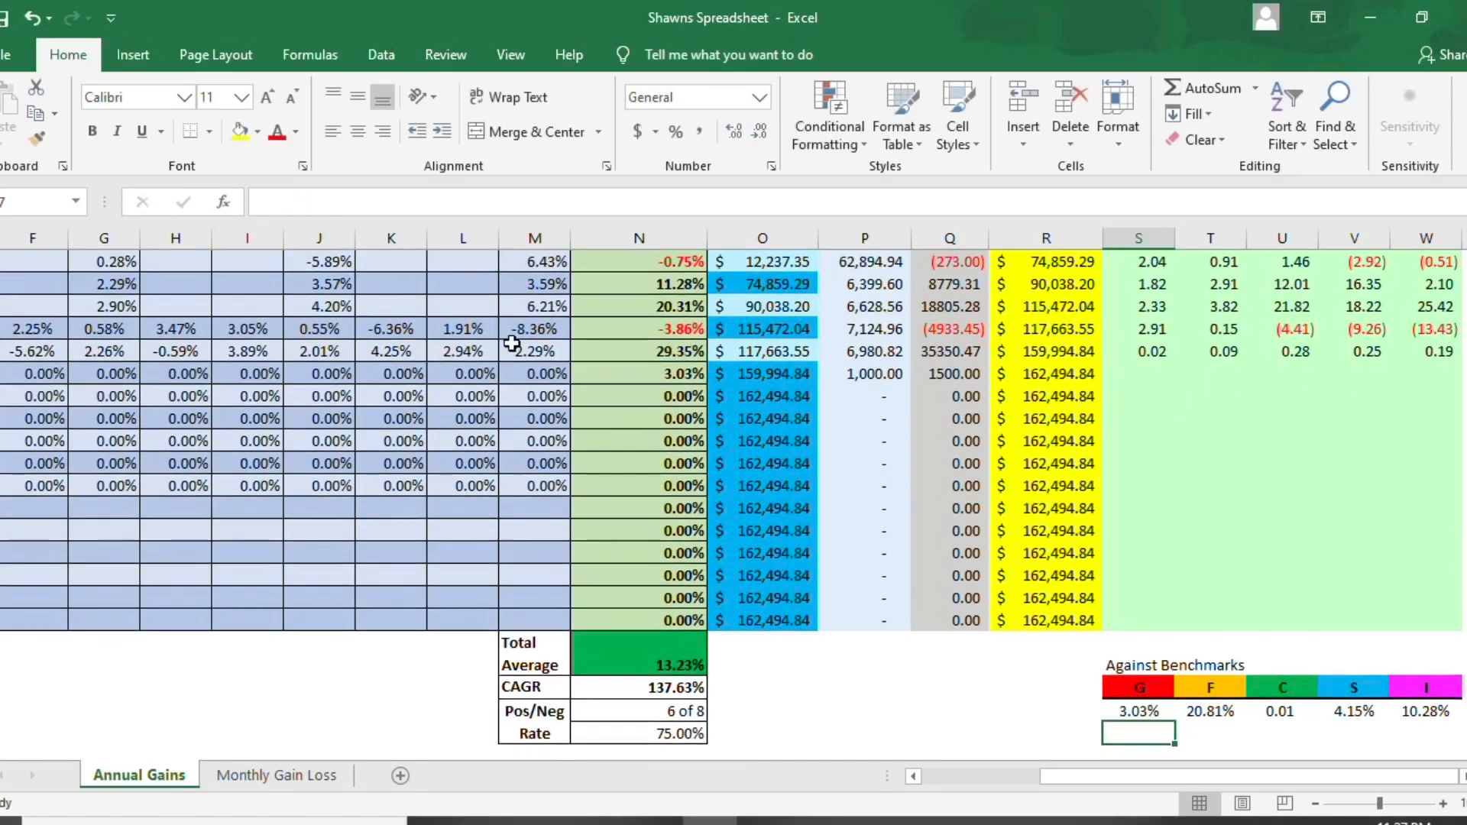
- Try to fill the G benchmark formula across the F, C, S and I cells, and undo the fill
left_click(1133, 713)
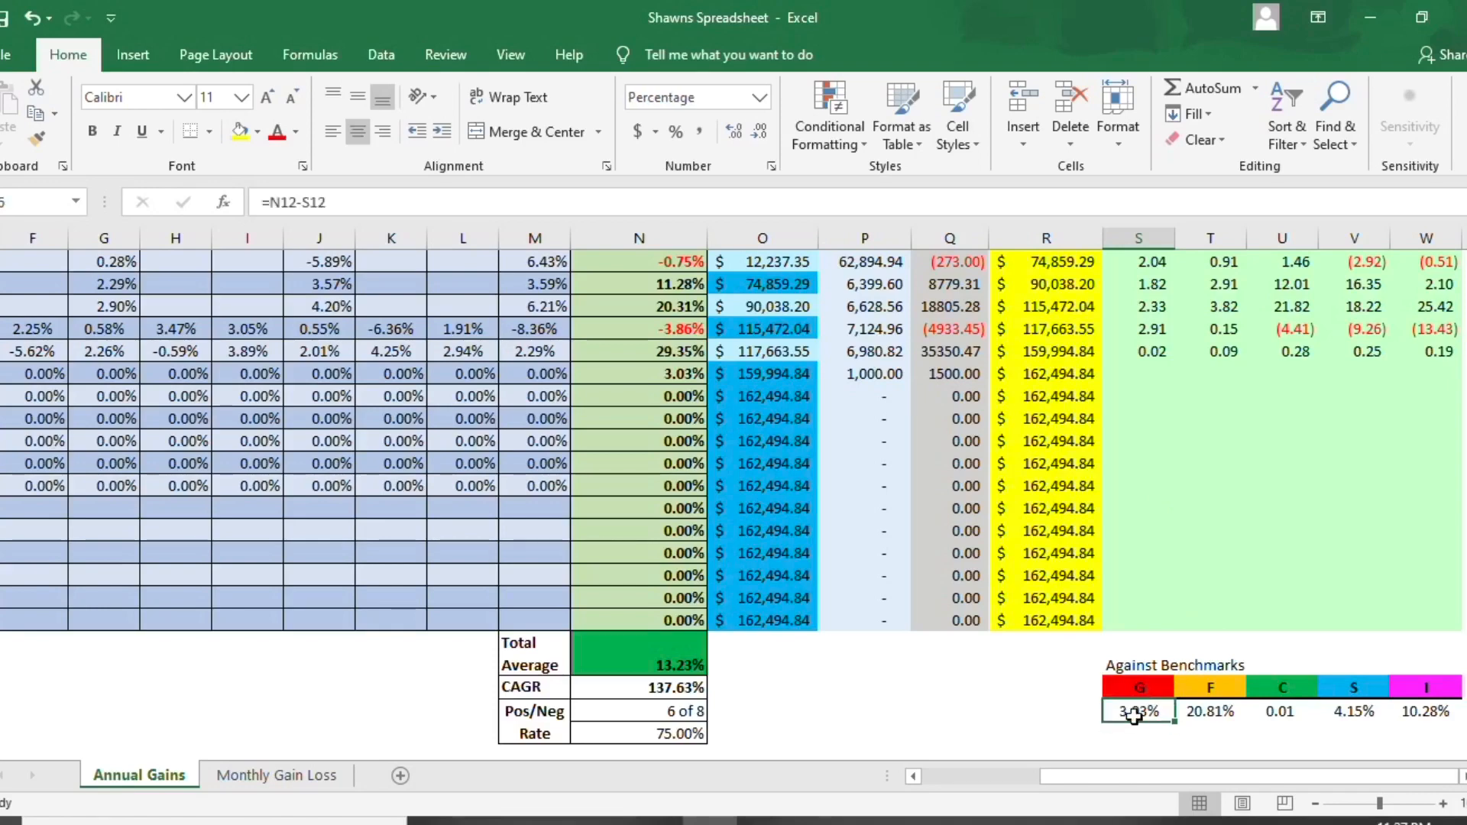
left_click_drag(1175, 720, 1438, 726)
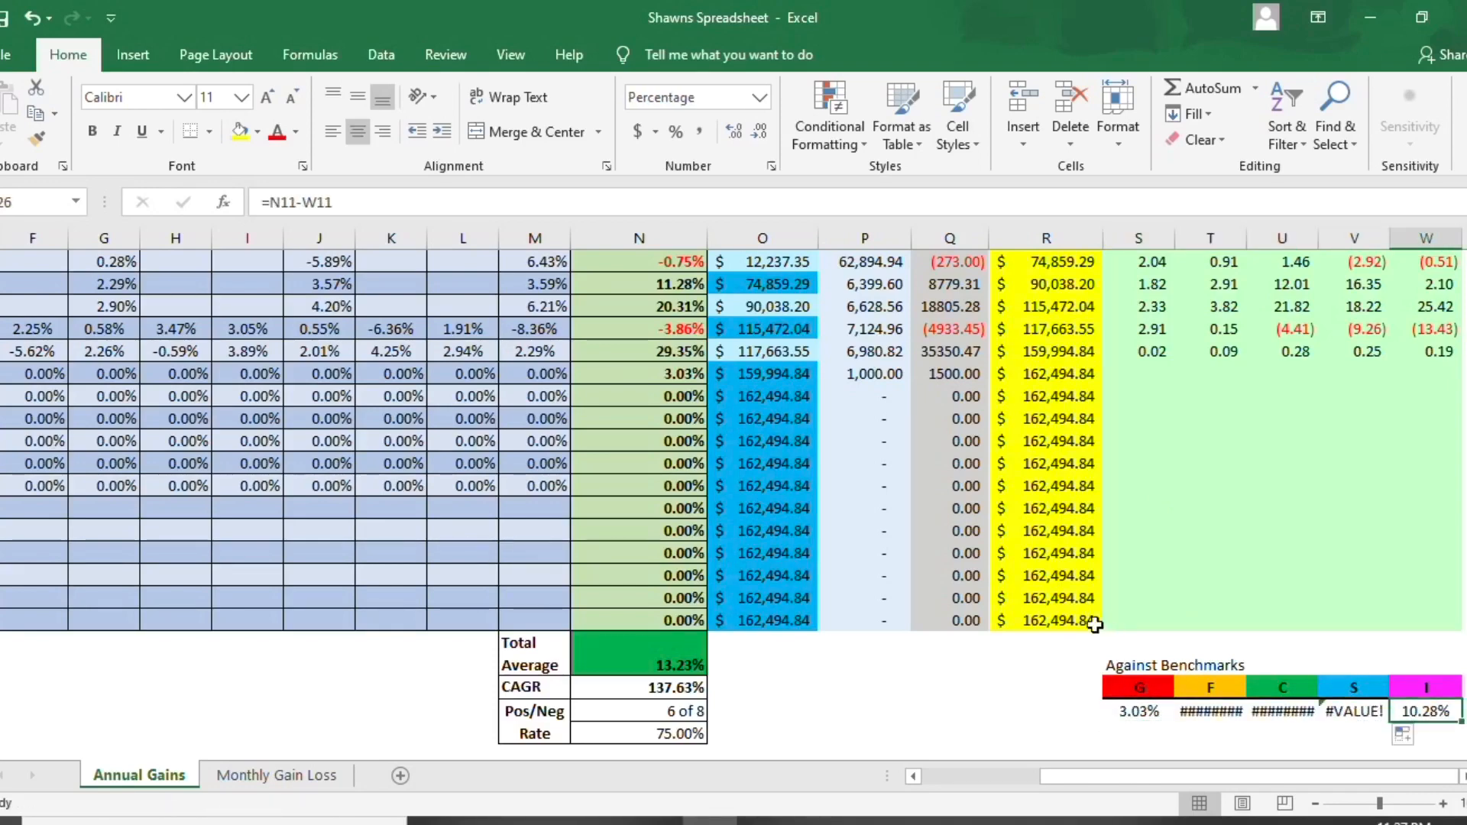
left_click(32, 17)
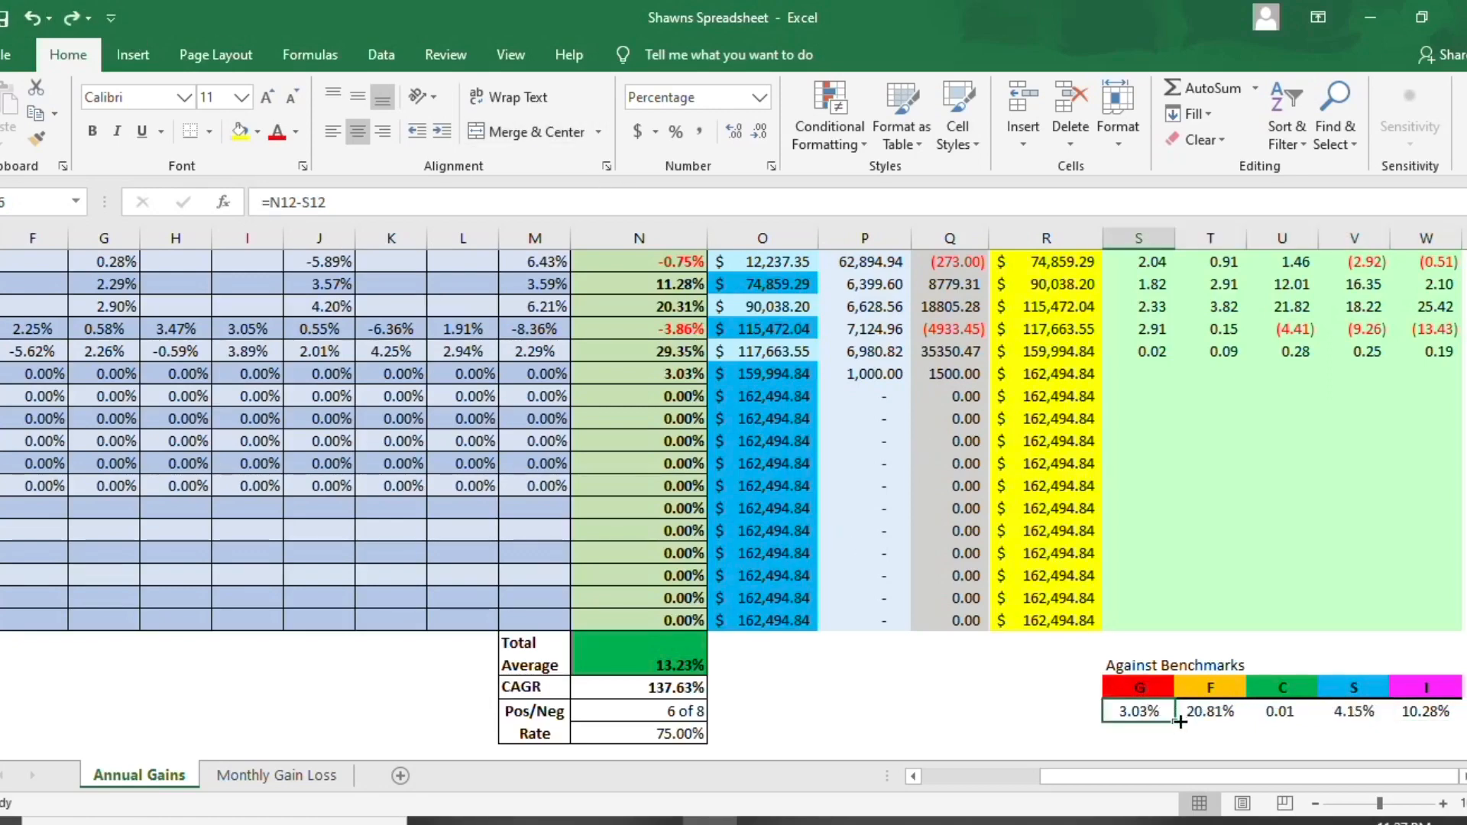
- Try to fill the G fund's benchmark formula across the F, C and S cells, declining to replace existing data
left_click_drag(1178, 720, 1418, 706)
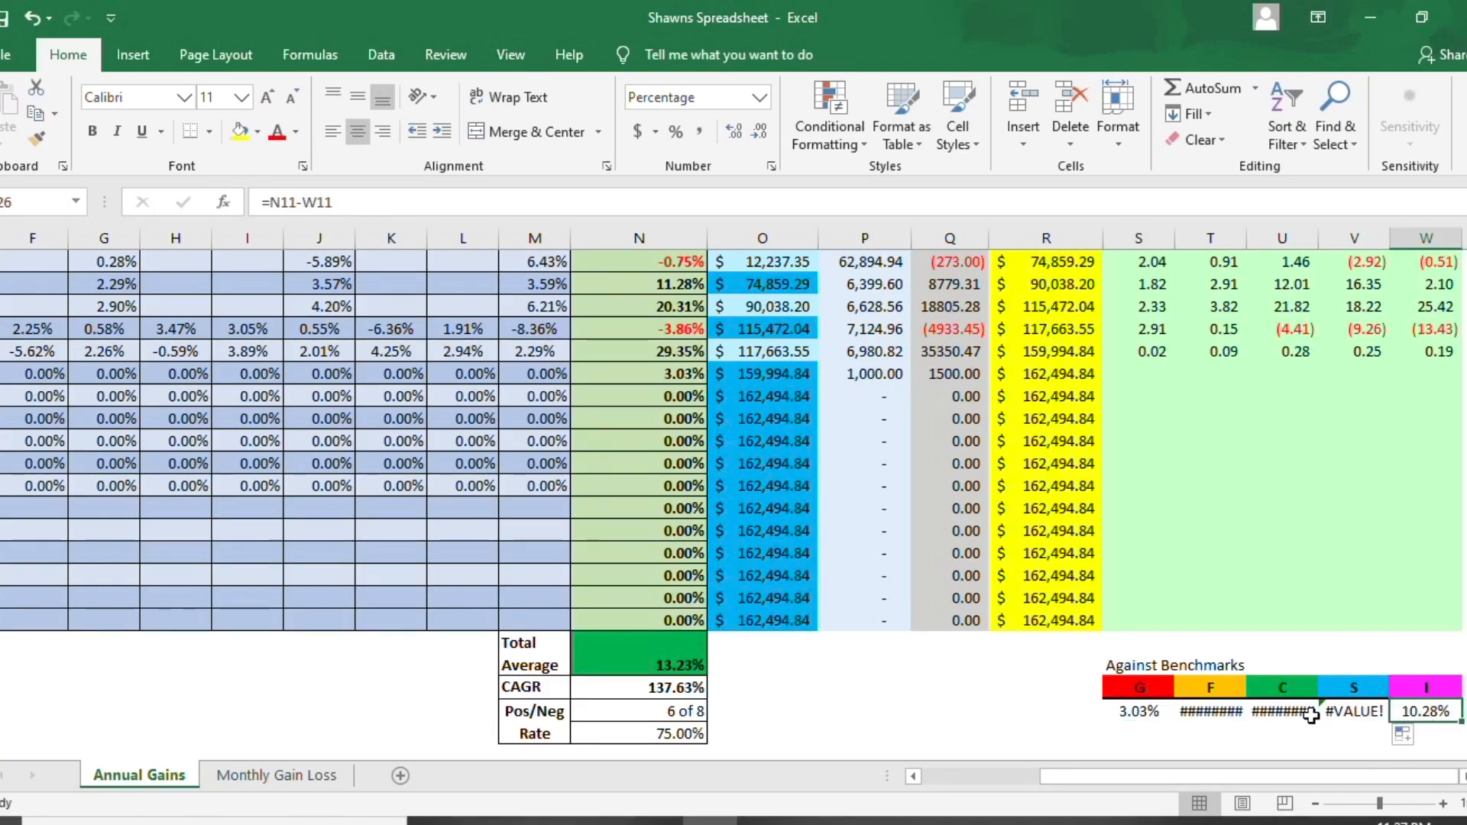
left_click(1347, 711)
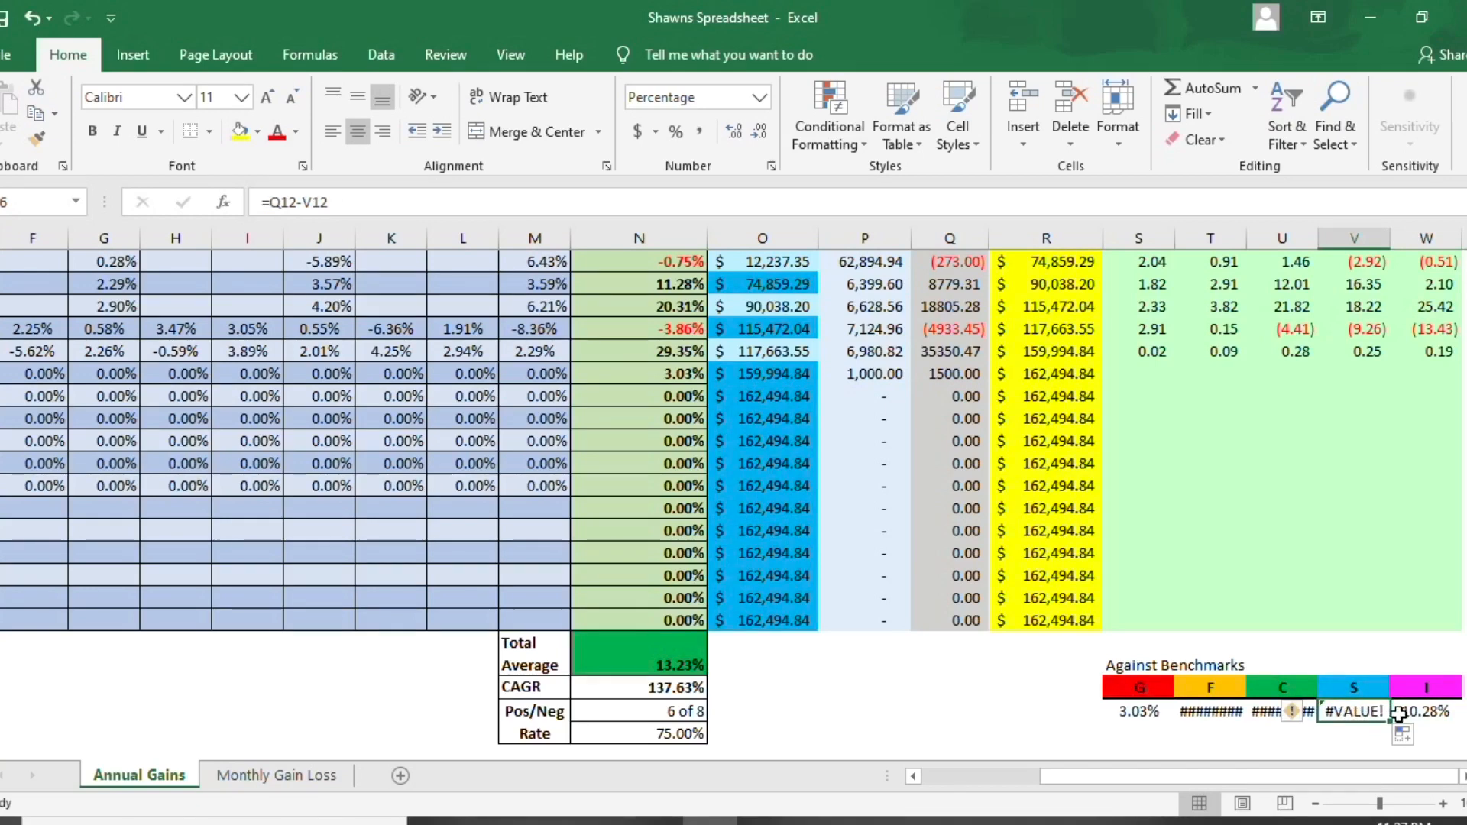
mouse_move(1392, 722)
left_mouse_down()
mouse_move(1439, 719)
mouse_move(1384, 718)
left_mouse_up()
left_click(1439, 729)
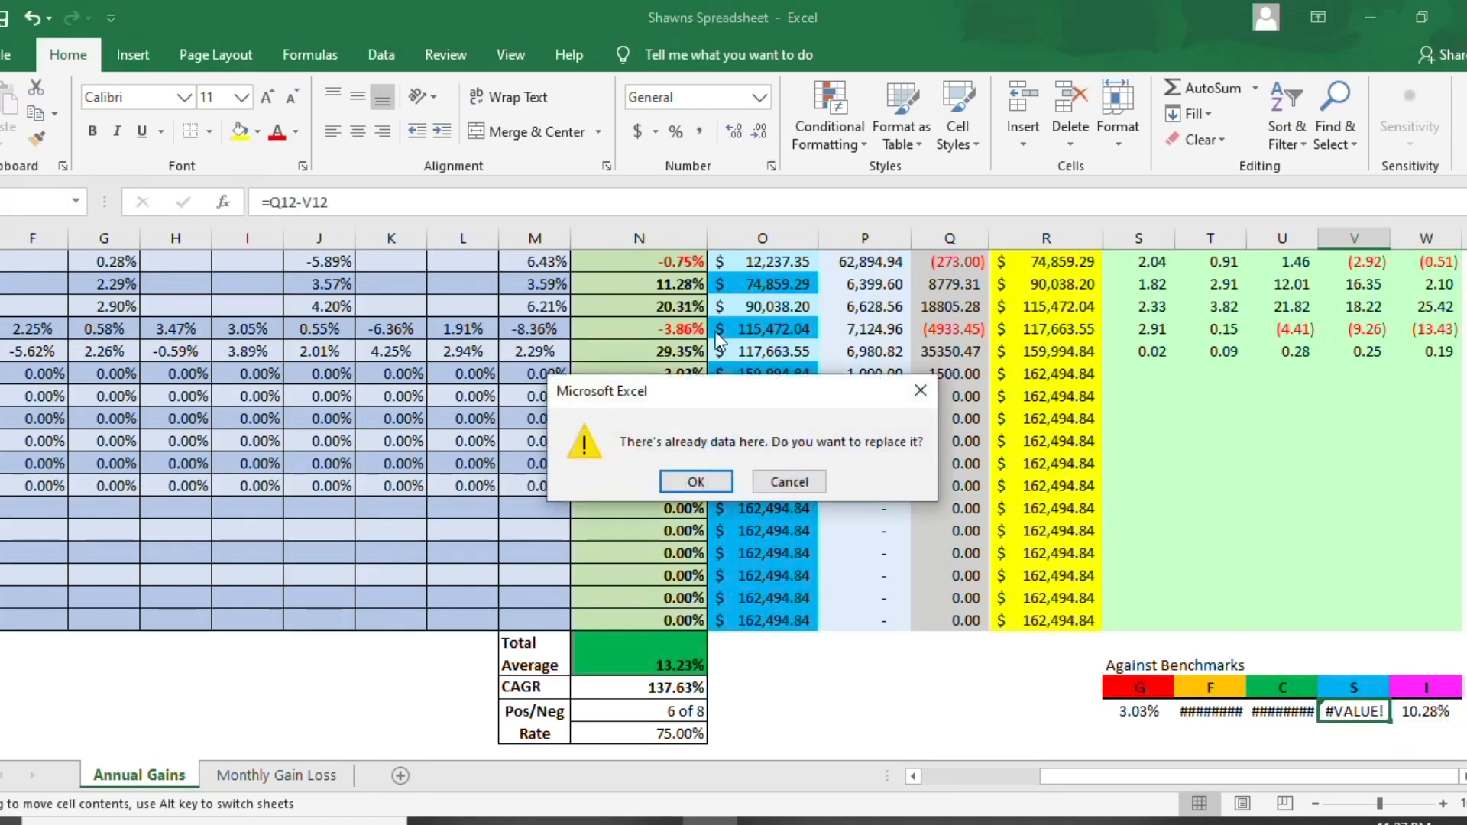
left_click(789, 482)
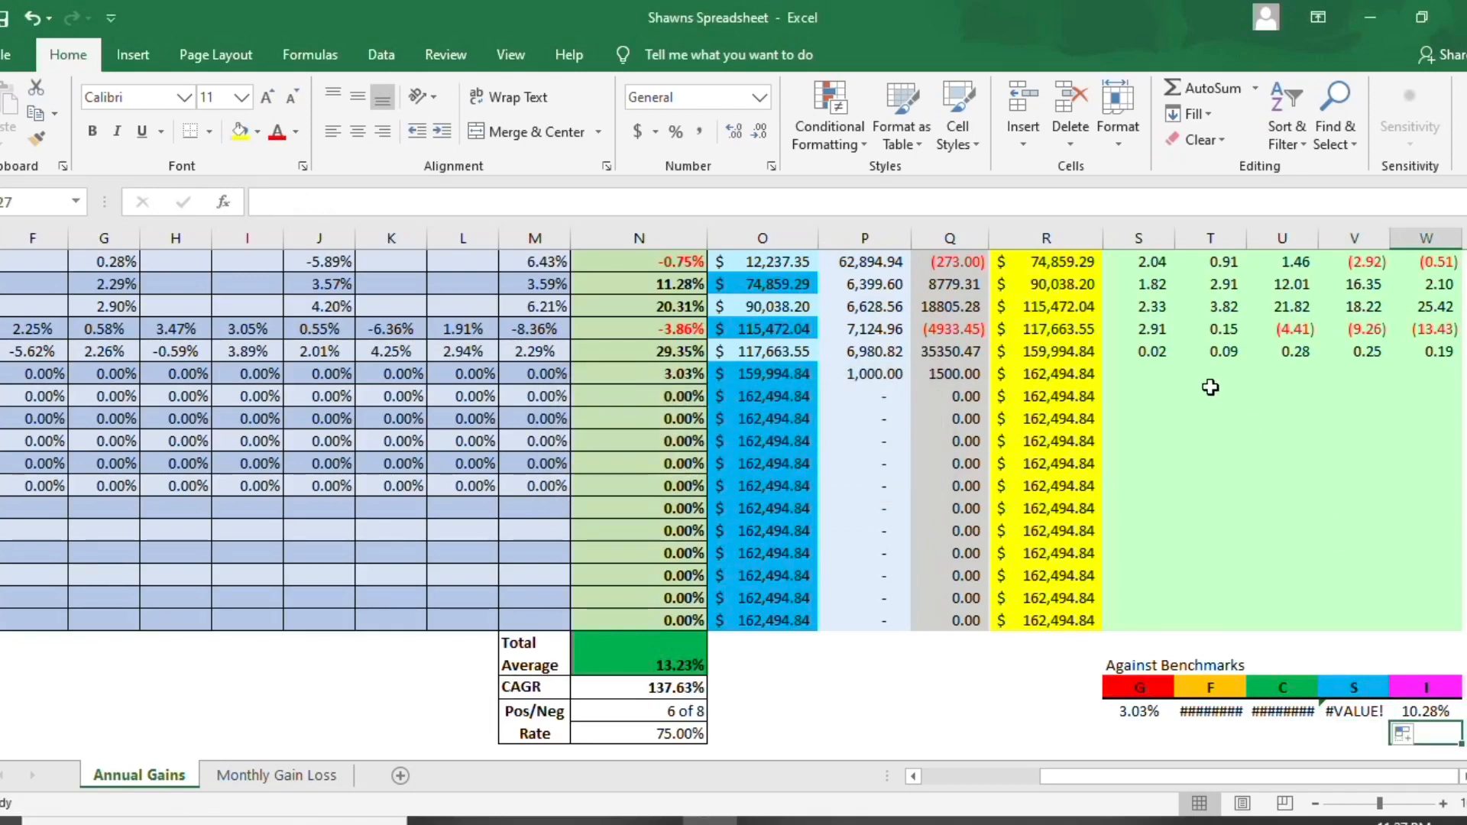
- Enter .002 as the 2020 return for each of the G, F and C funds
left_click(1154, 367)
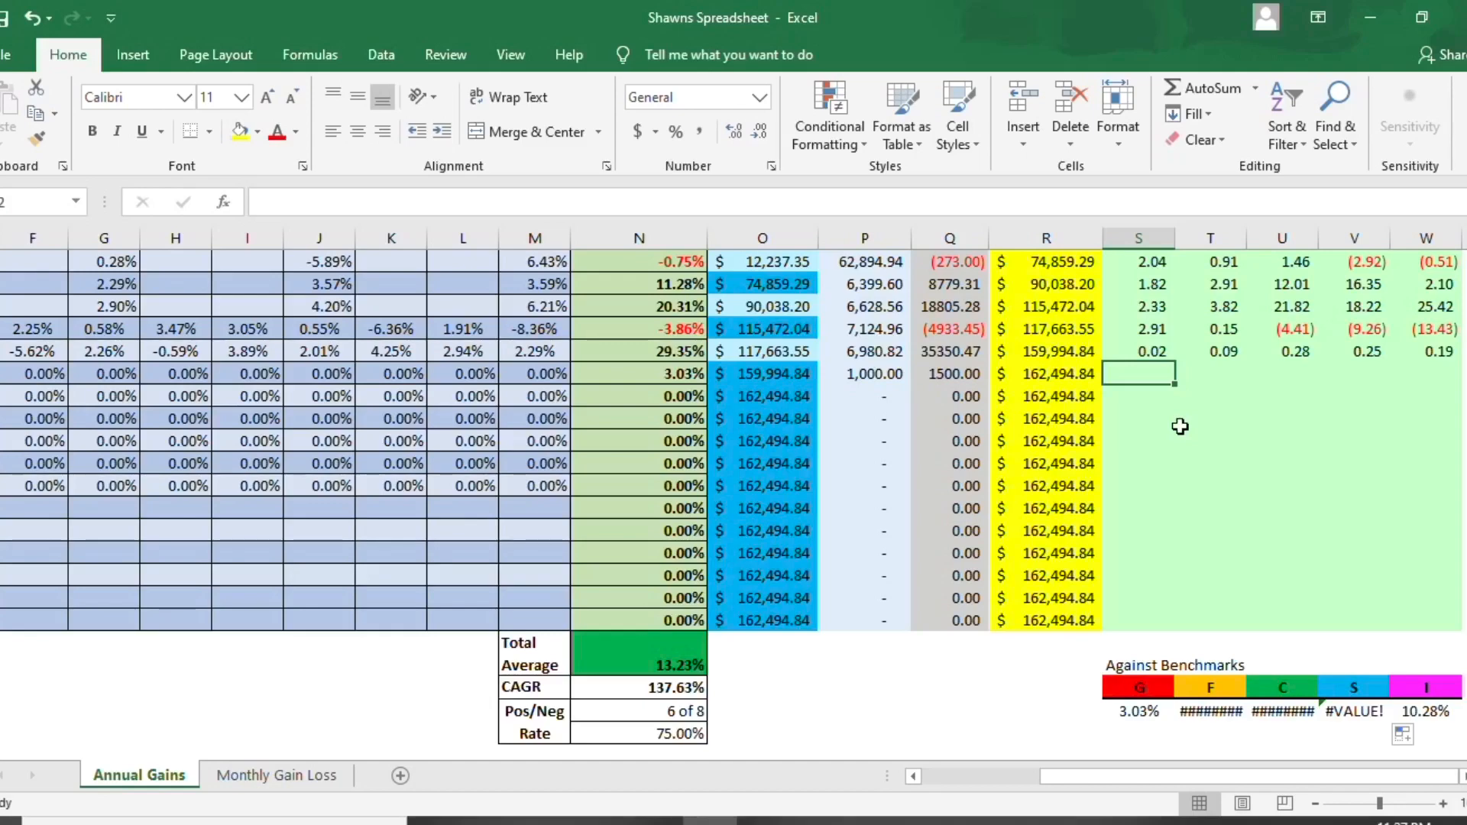
type(".002")
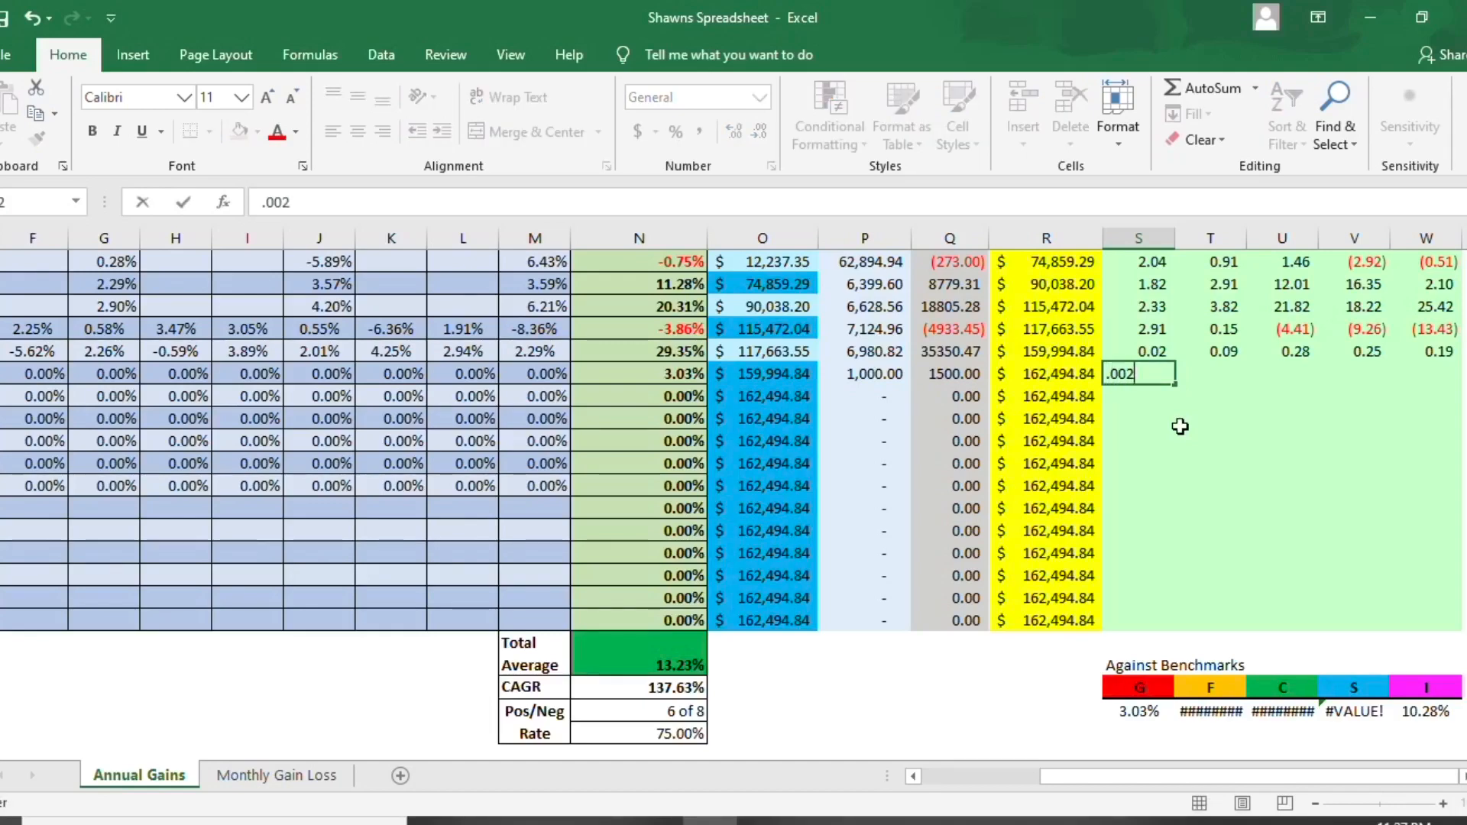
type("q")
key("BackSpace")
key("Tab")
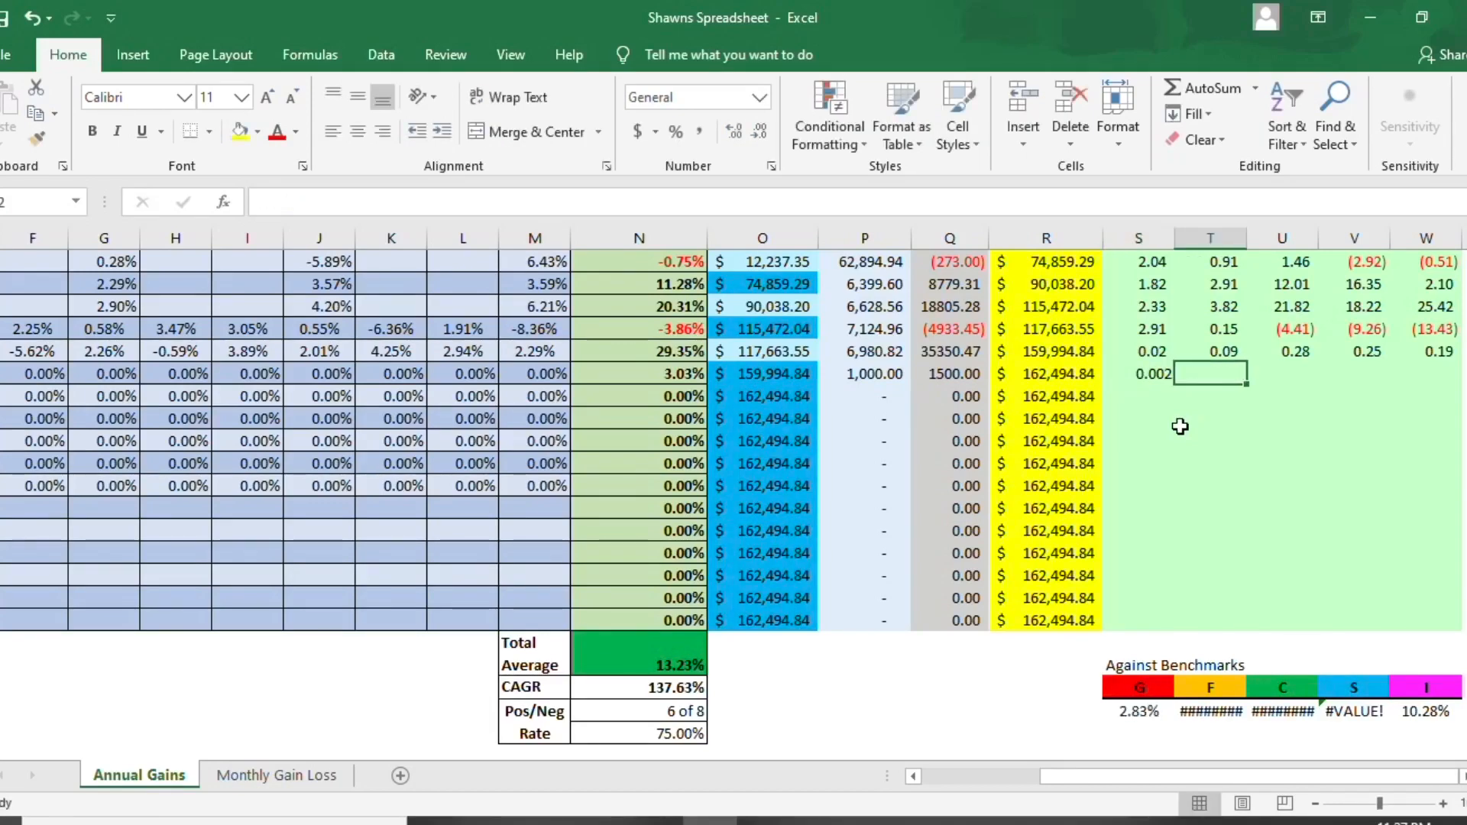
type(".002")
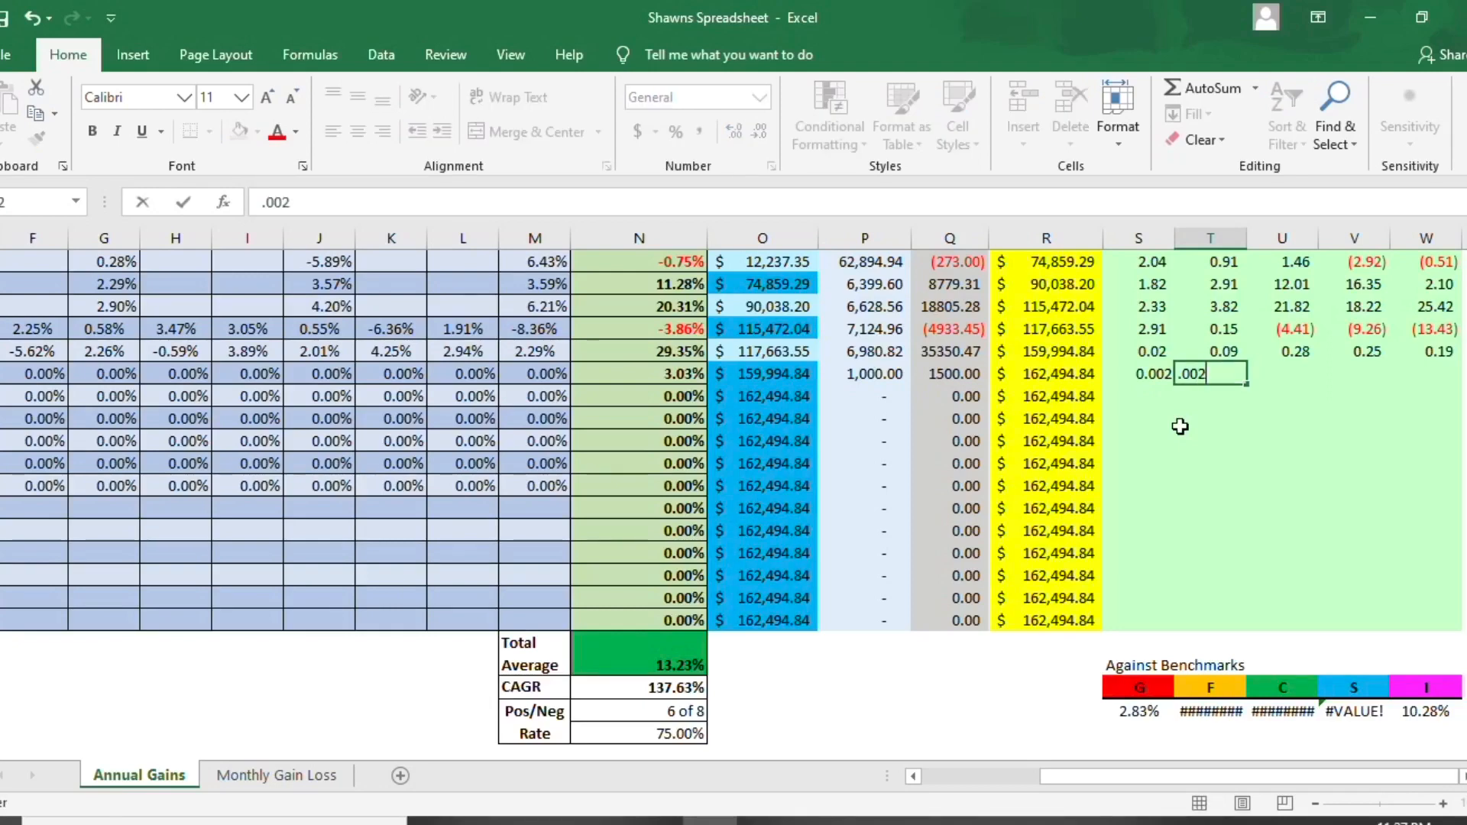
key("Tab")
type(".002")
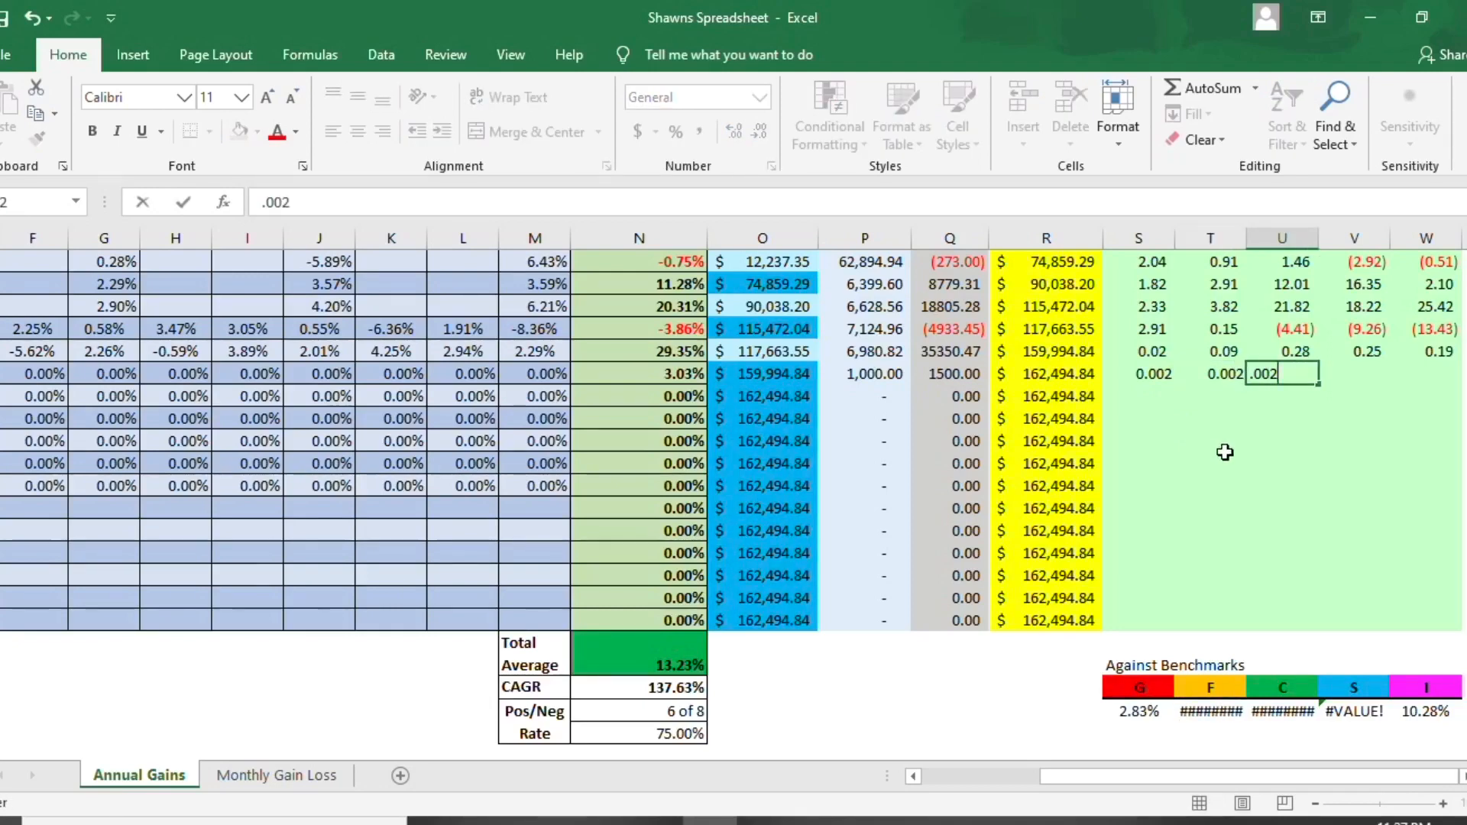
key("Return")
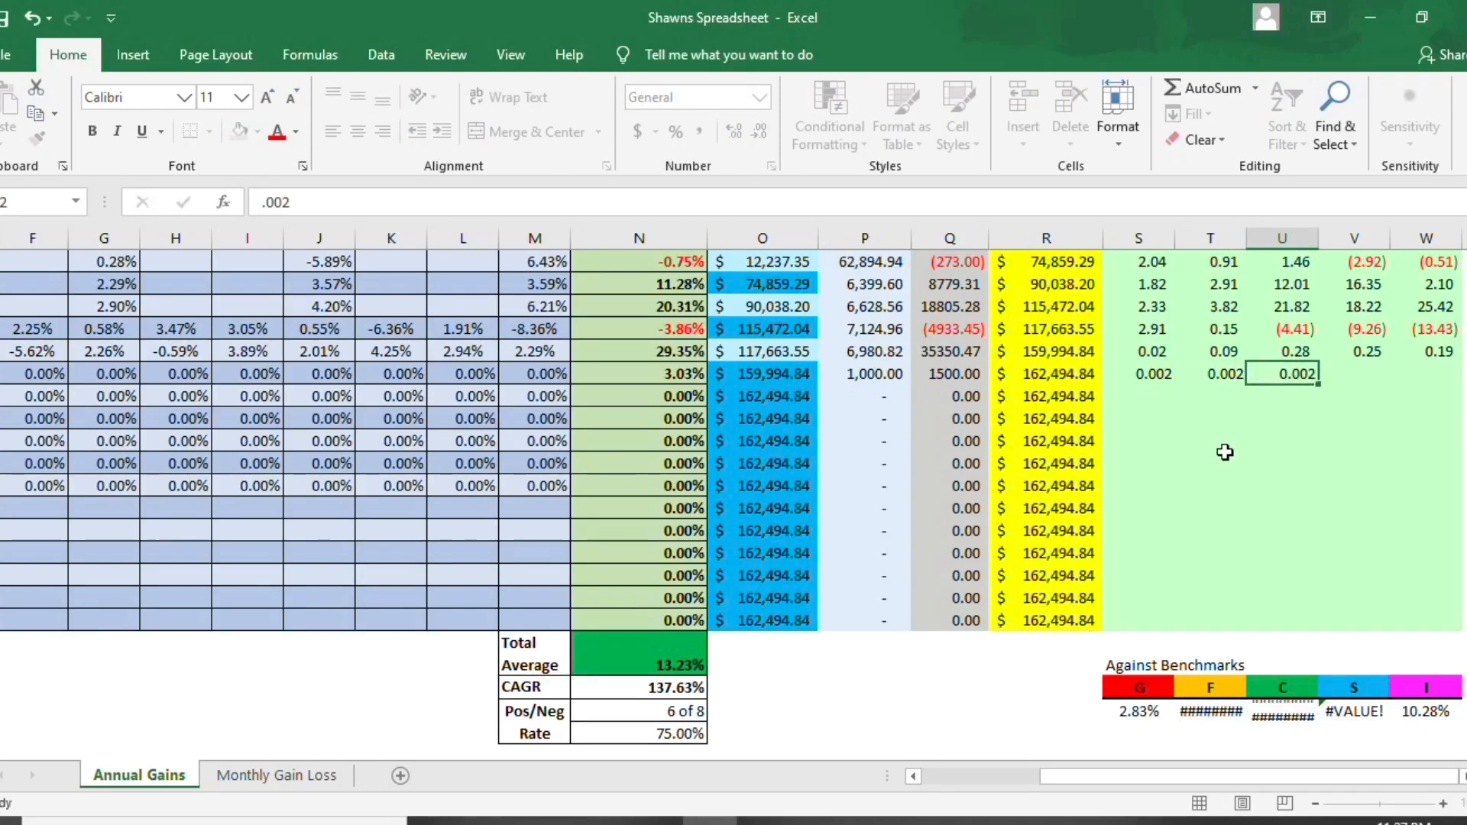
- Undo the 2020 G, F and C fund returns and the benchmark formula fill, keeping the G benchmark formula as =N12-S12
left_click(1228, 714)
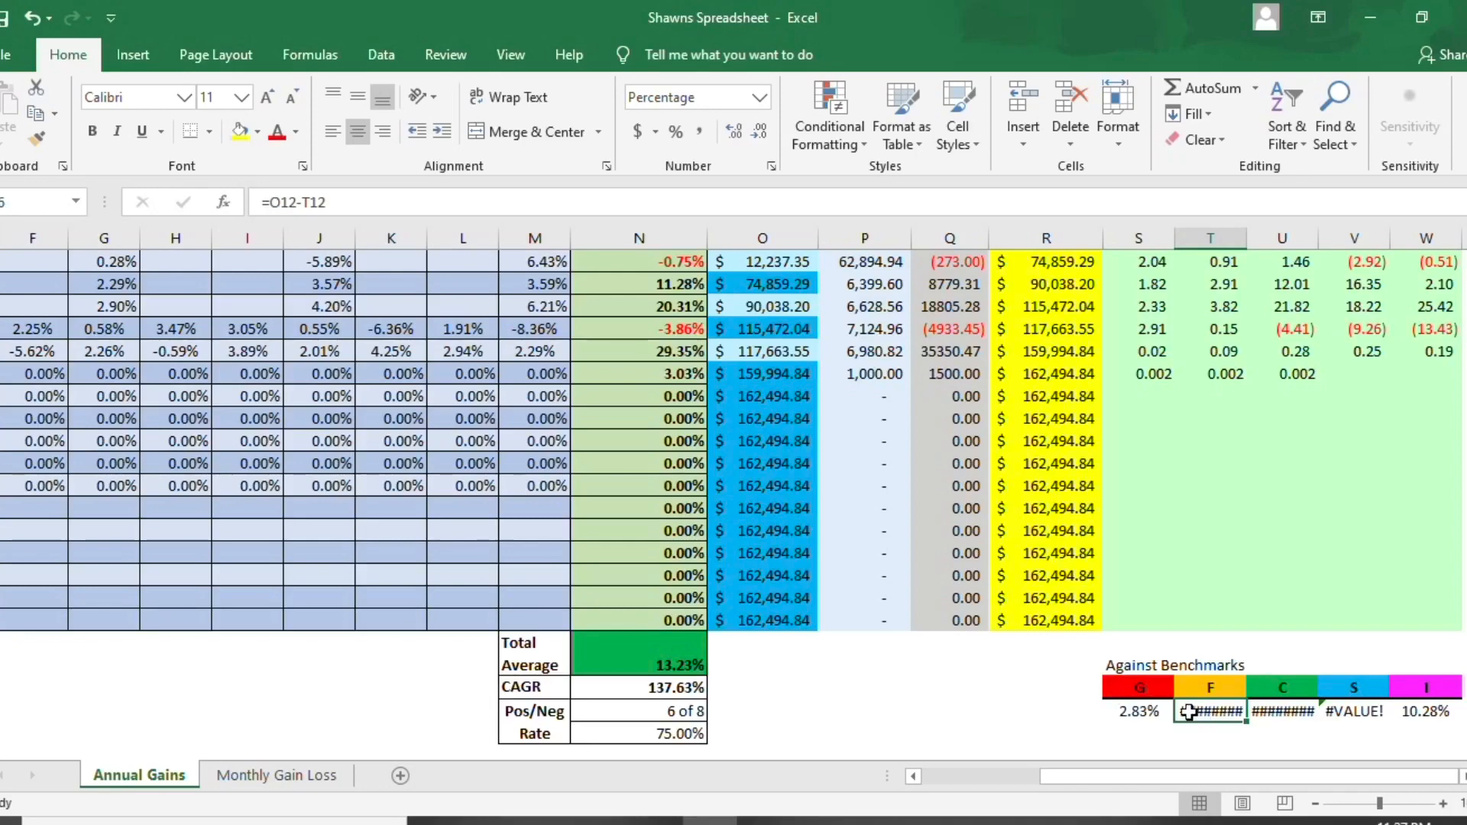
left_click(1161, 714)
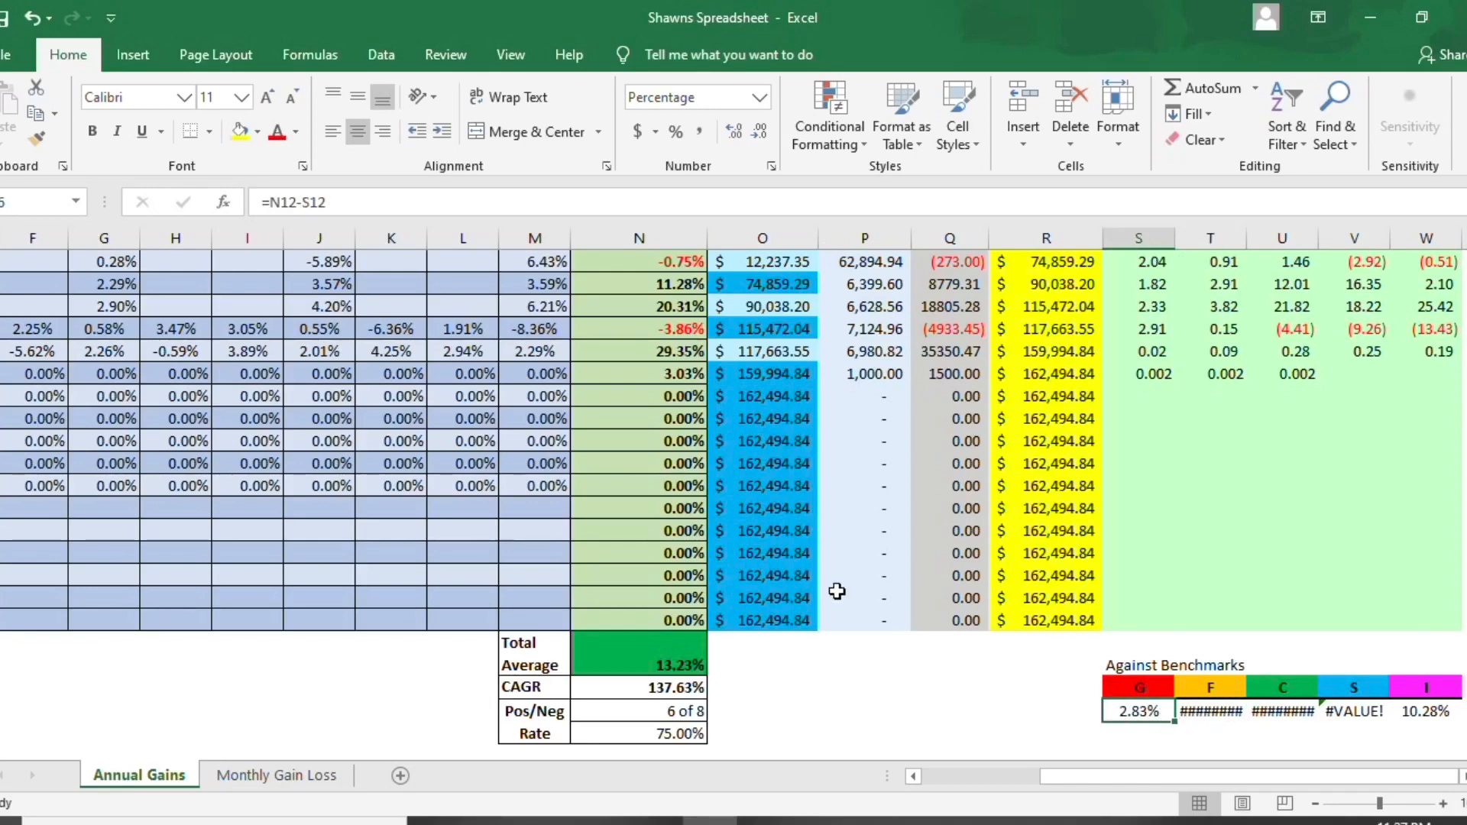
left_click(32, 17)
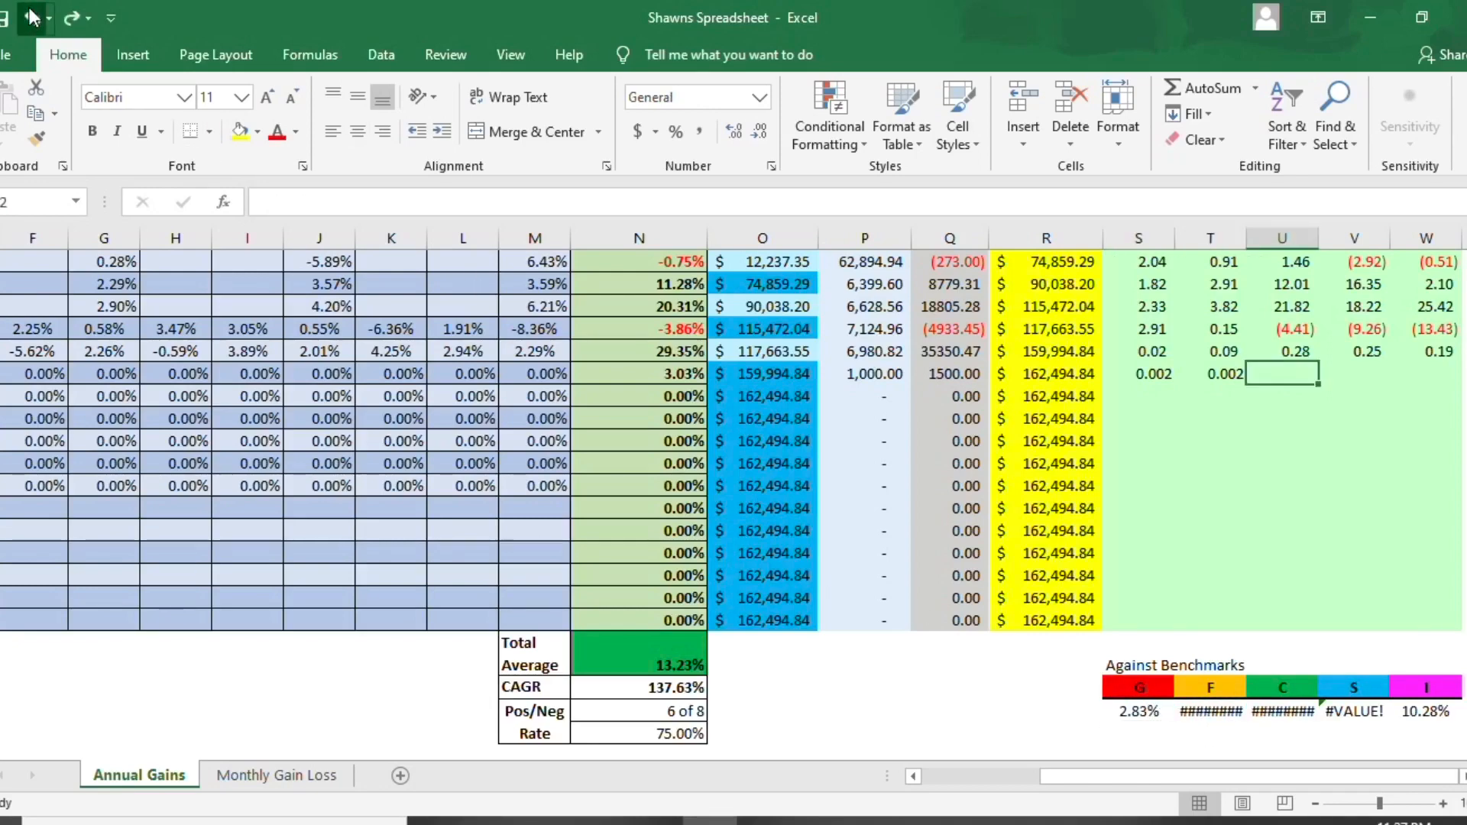
left_click(32, 17)
left_click(32, 16)
left_click(32, 17)
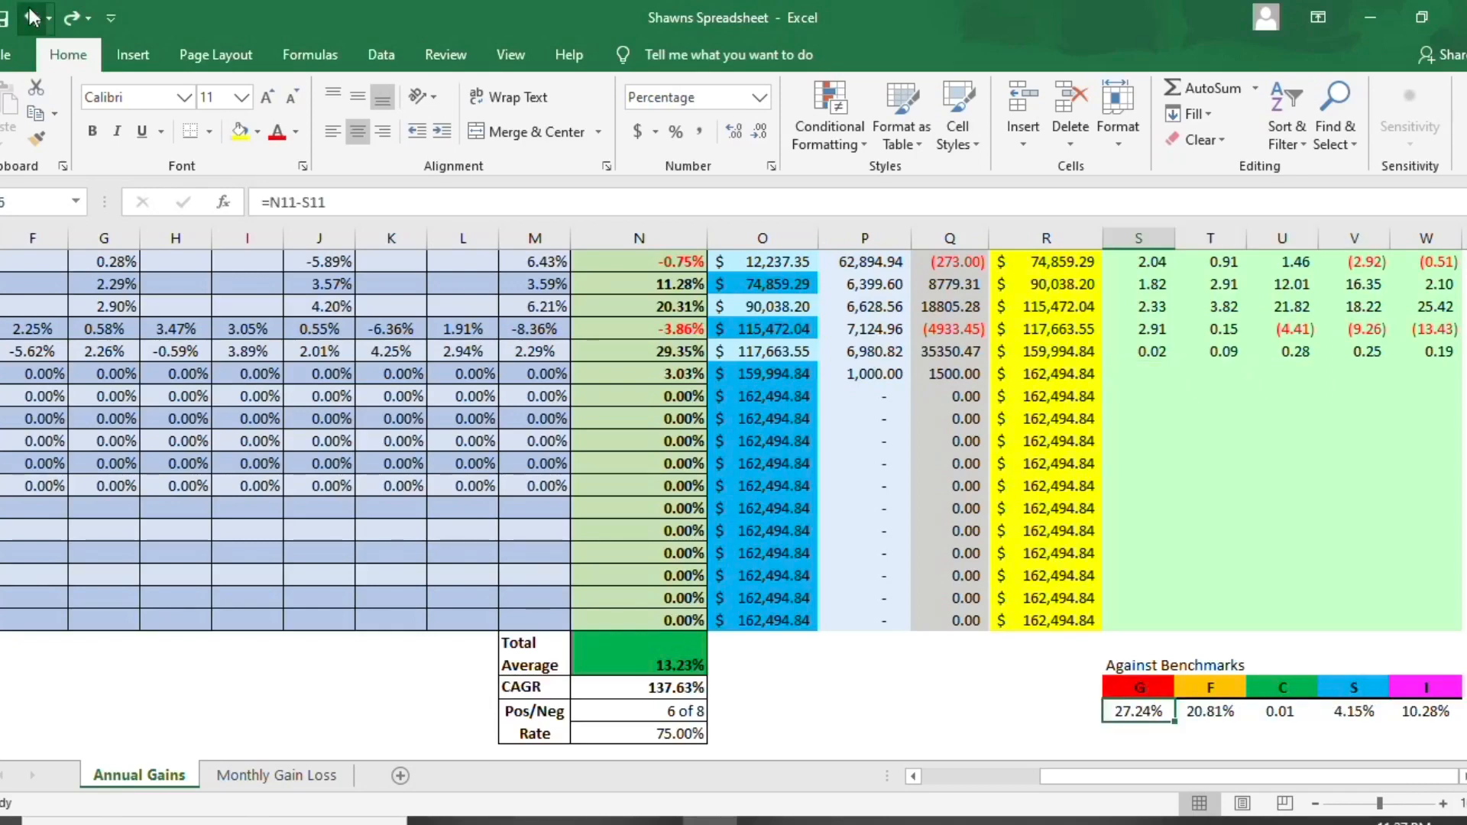
left_click(73, 17)
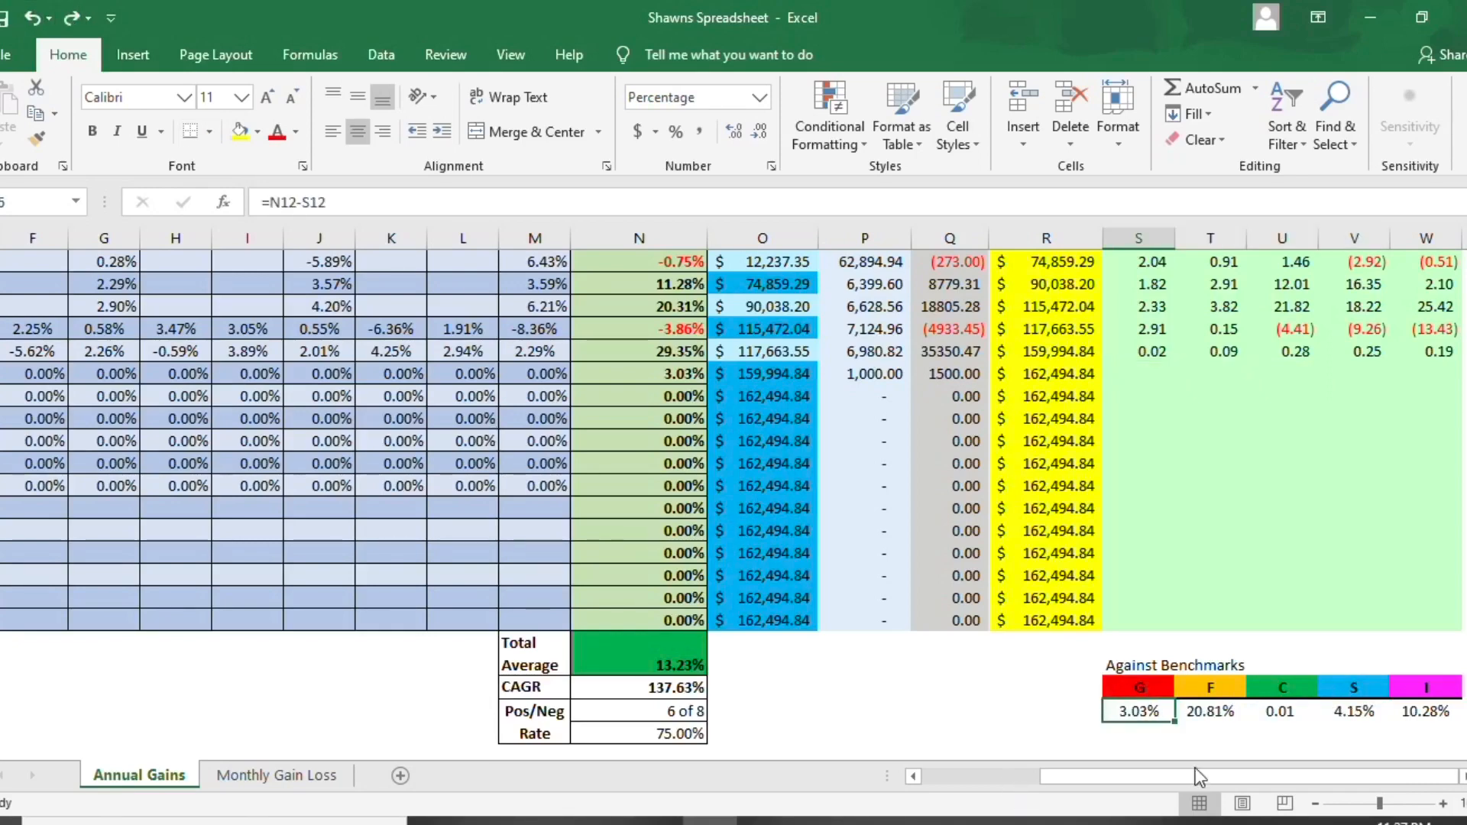
- Change the F fund's Against Benchmarks formula to =N12-T12
left_click(1226, 720)
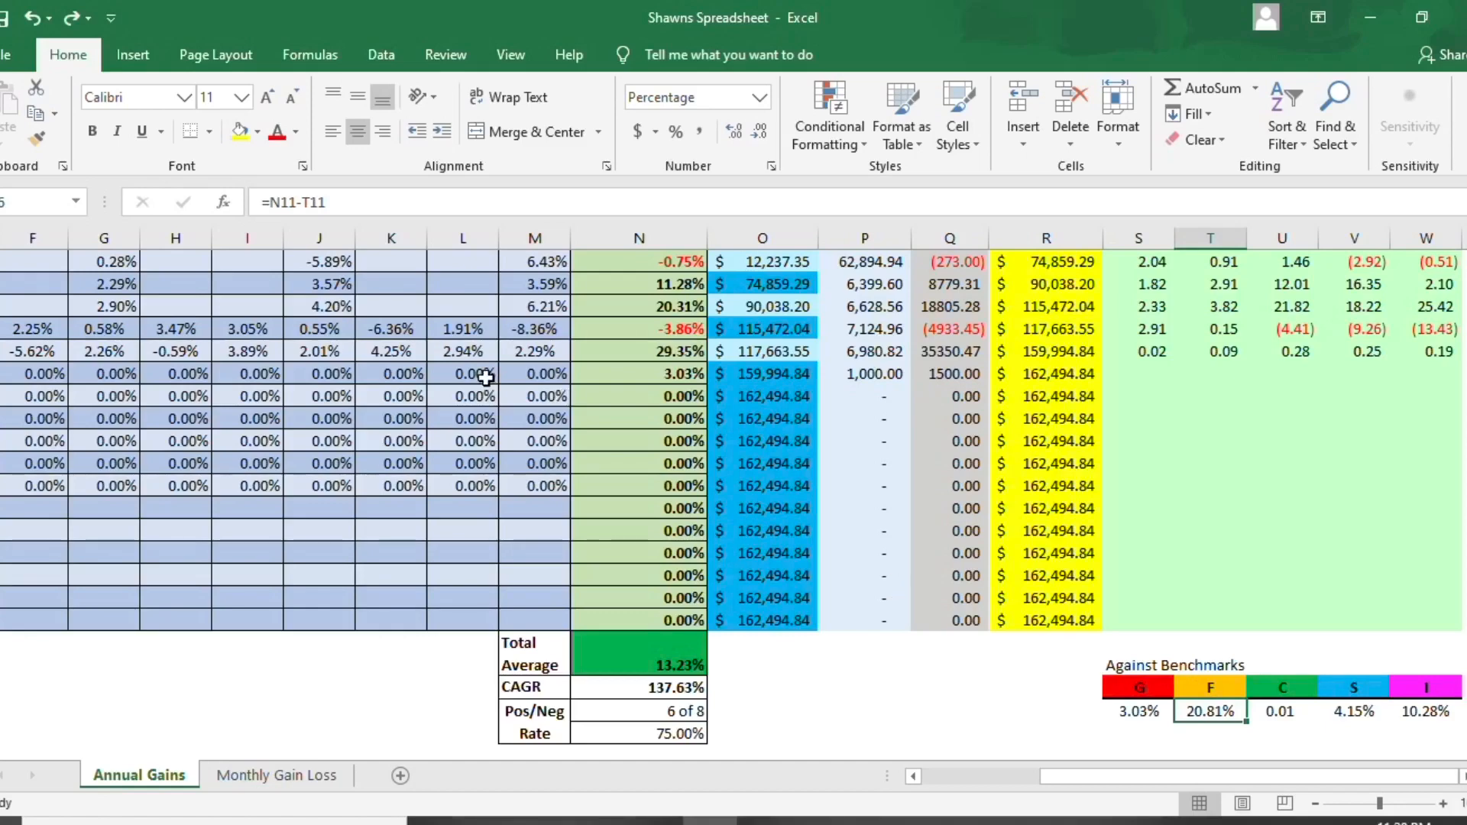
left_click(297, 201)
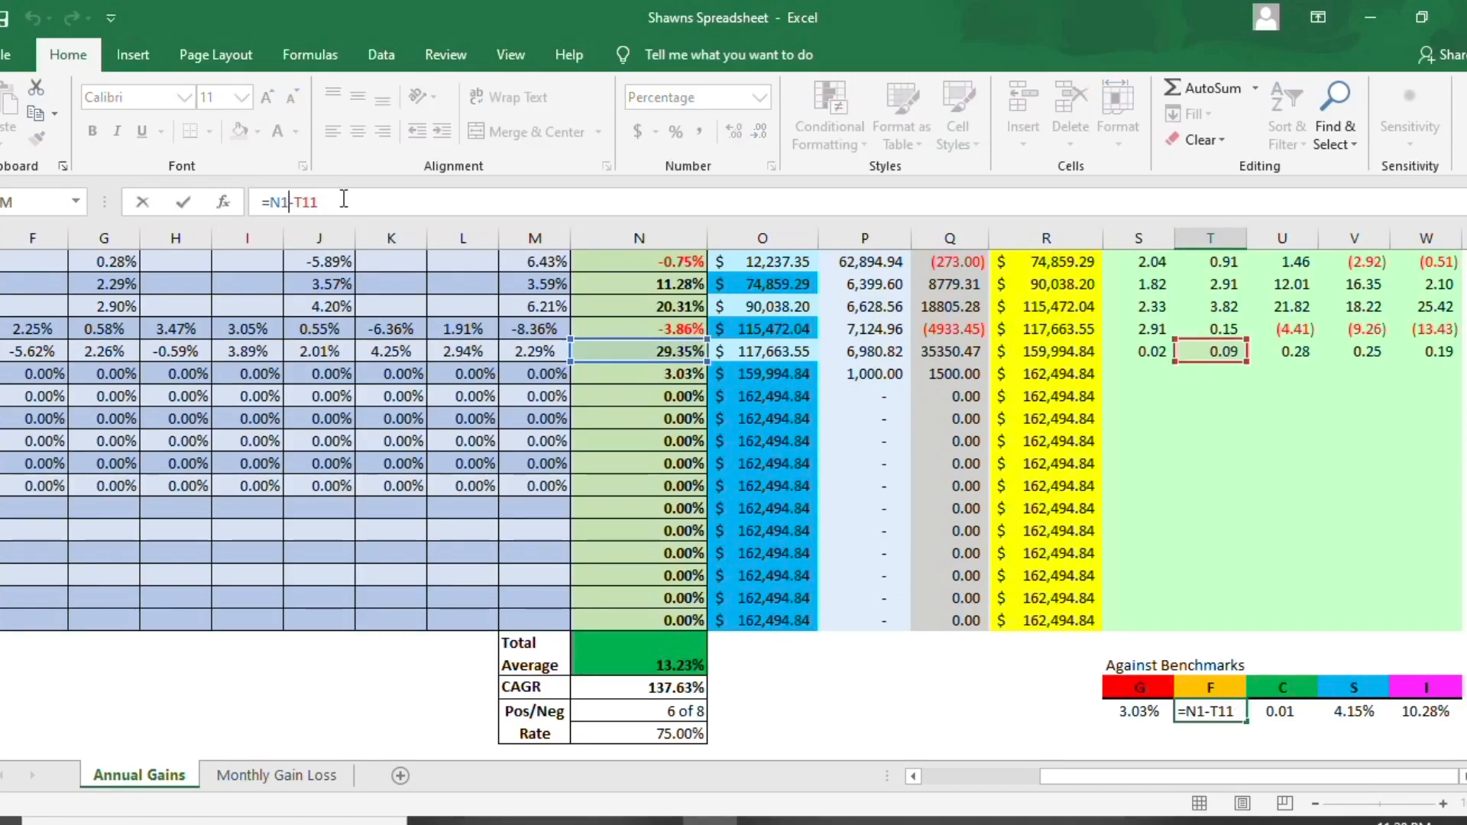
key("BackSpace")
type("2")
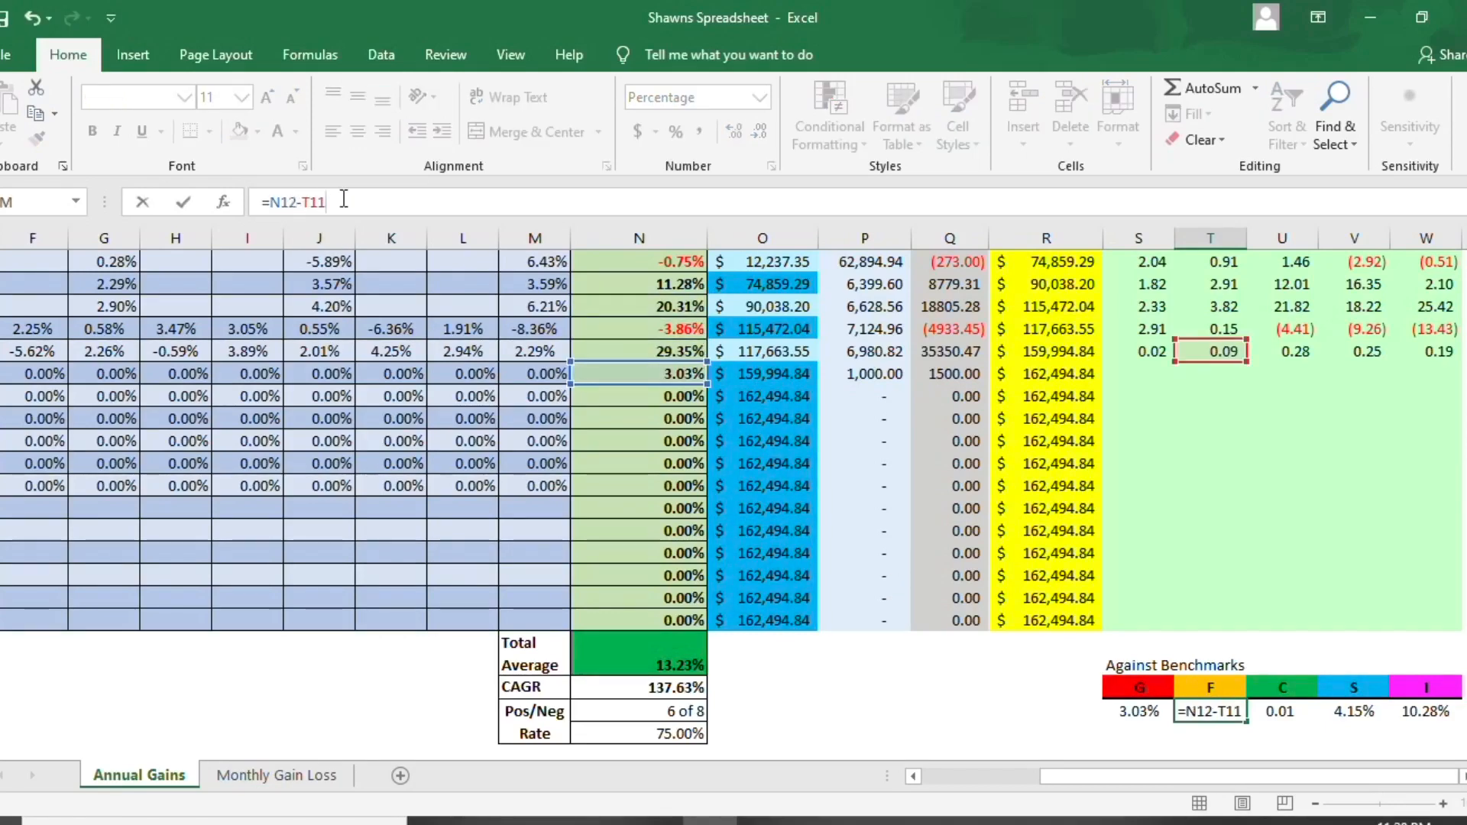
key("BackSpace")
type("2")
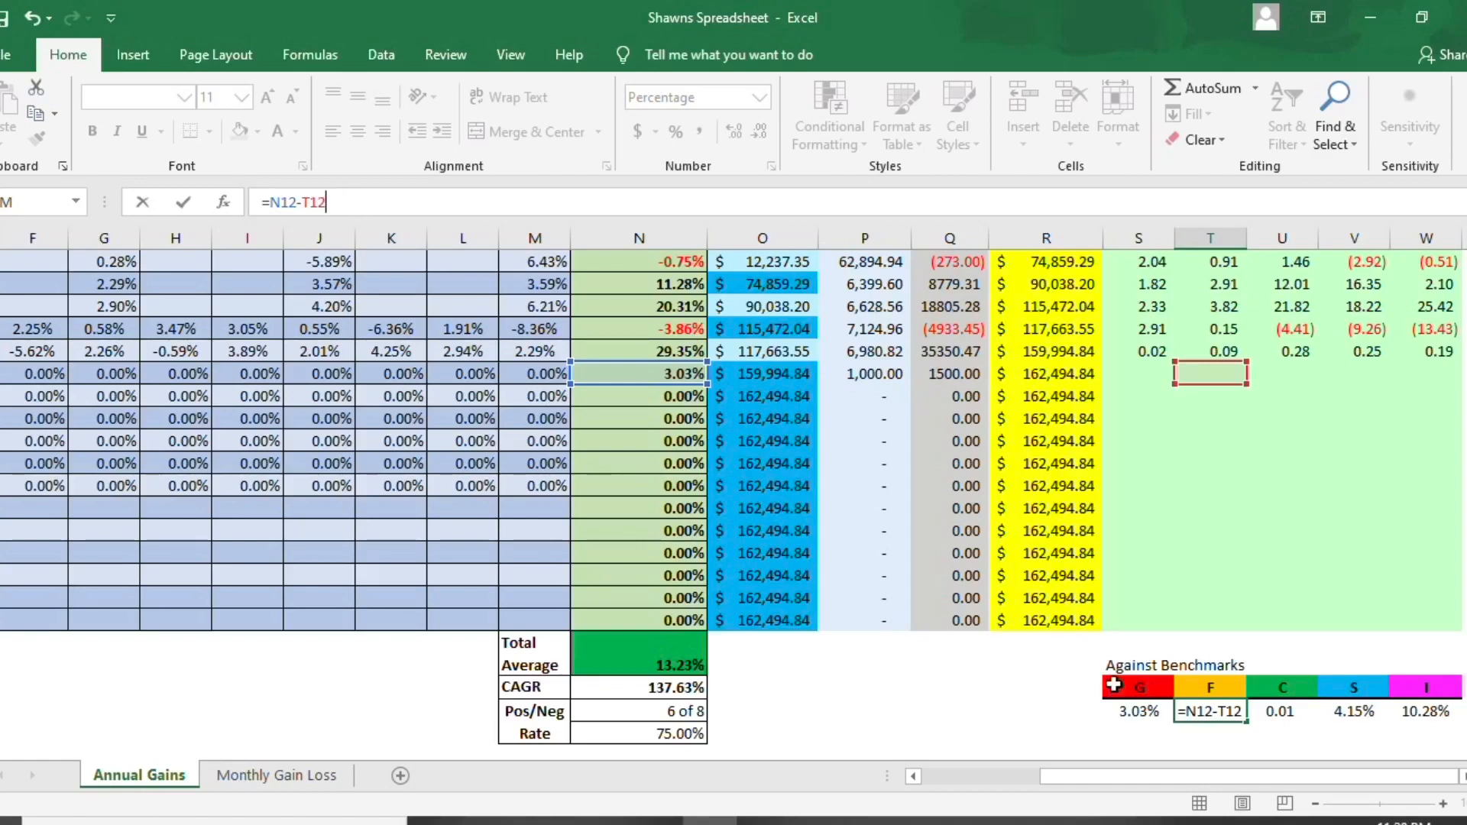
- Change the C fund's Against Benchmarks formula to =N12-U12
left_click(1268, 714)
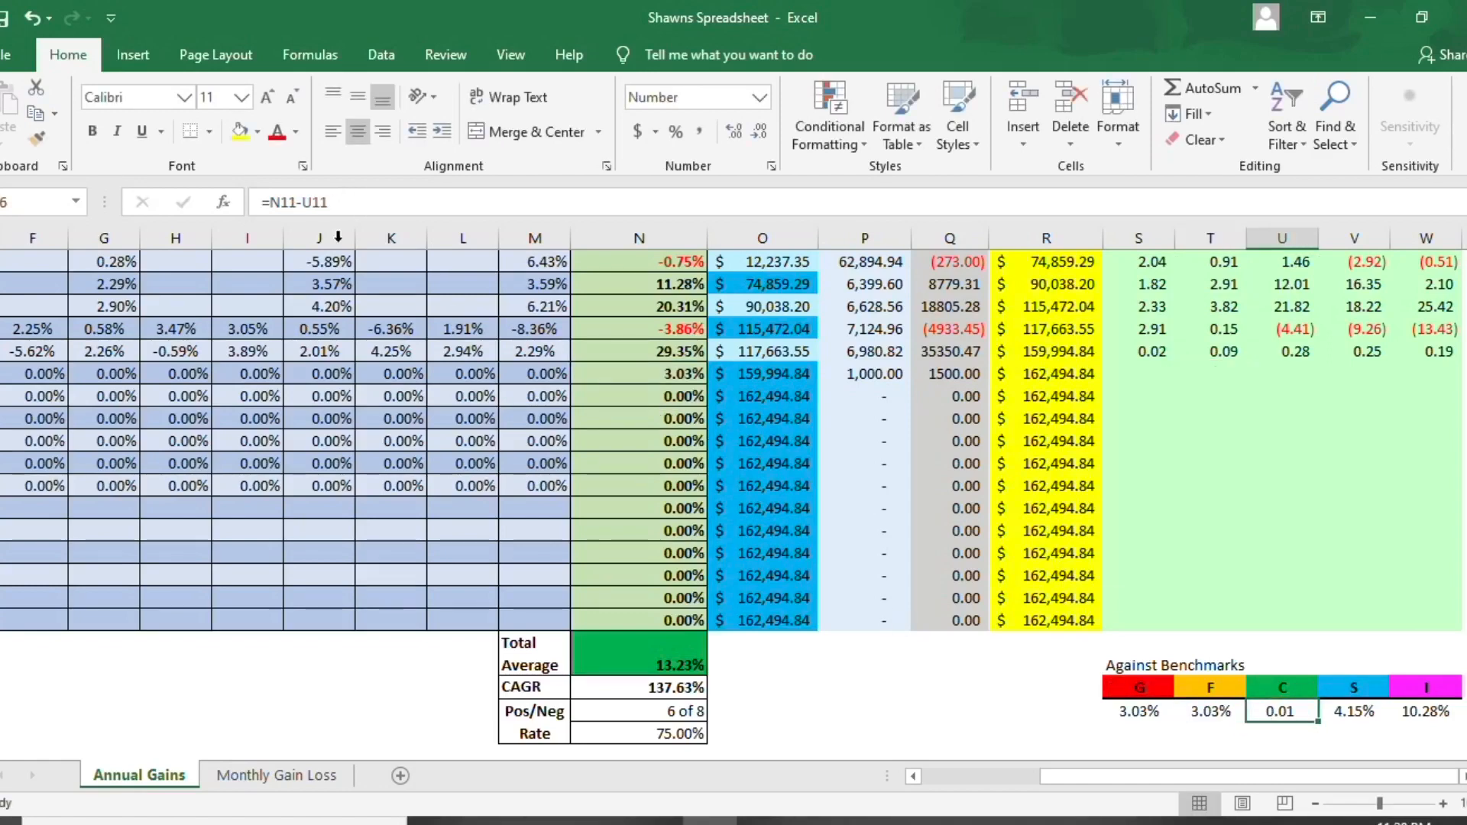
left_click(295, 203)
key("BackSpace")
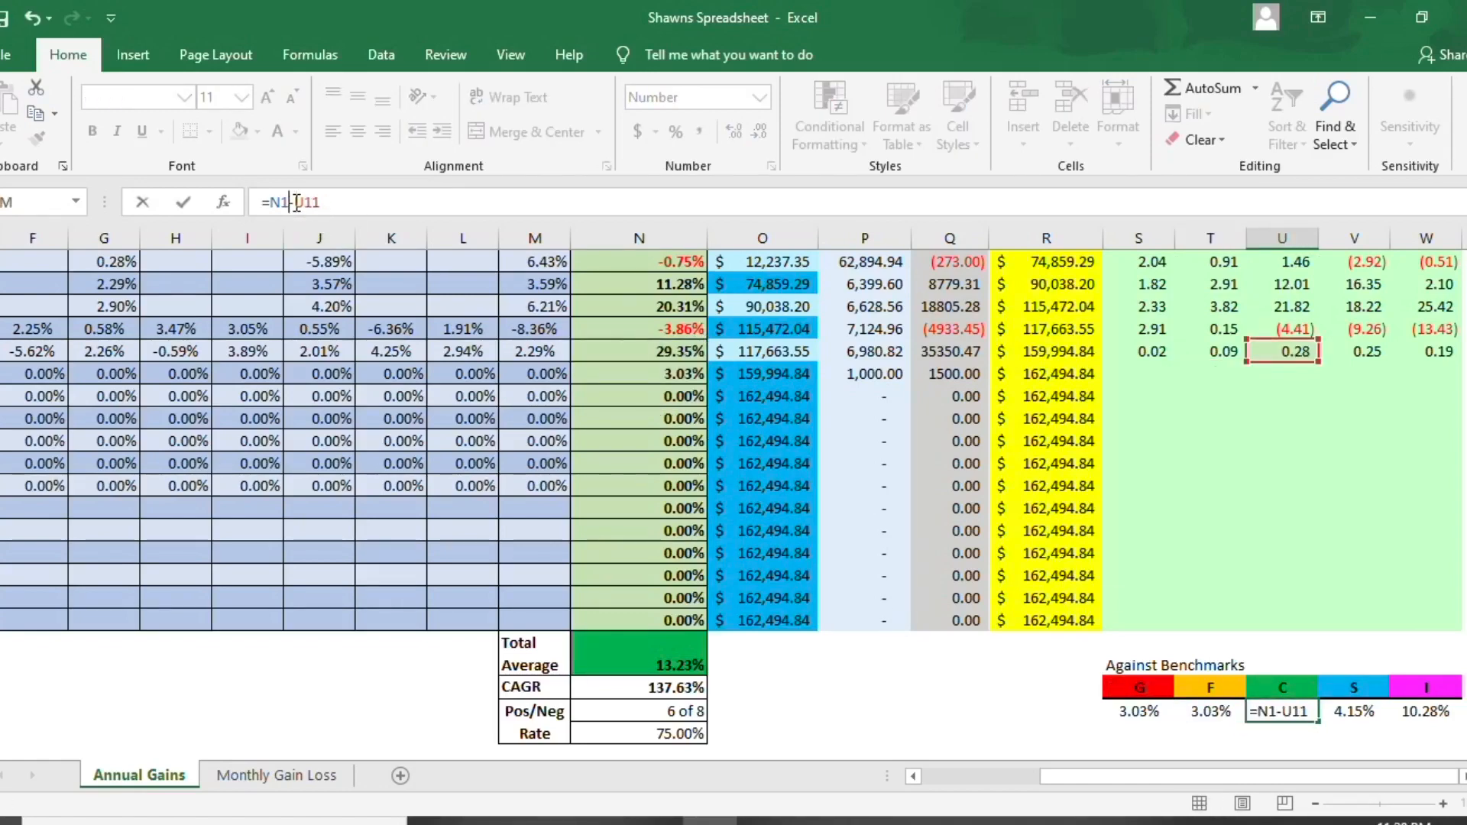
type("2")
left_click(392, 201)
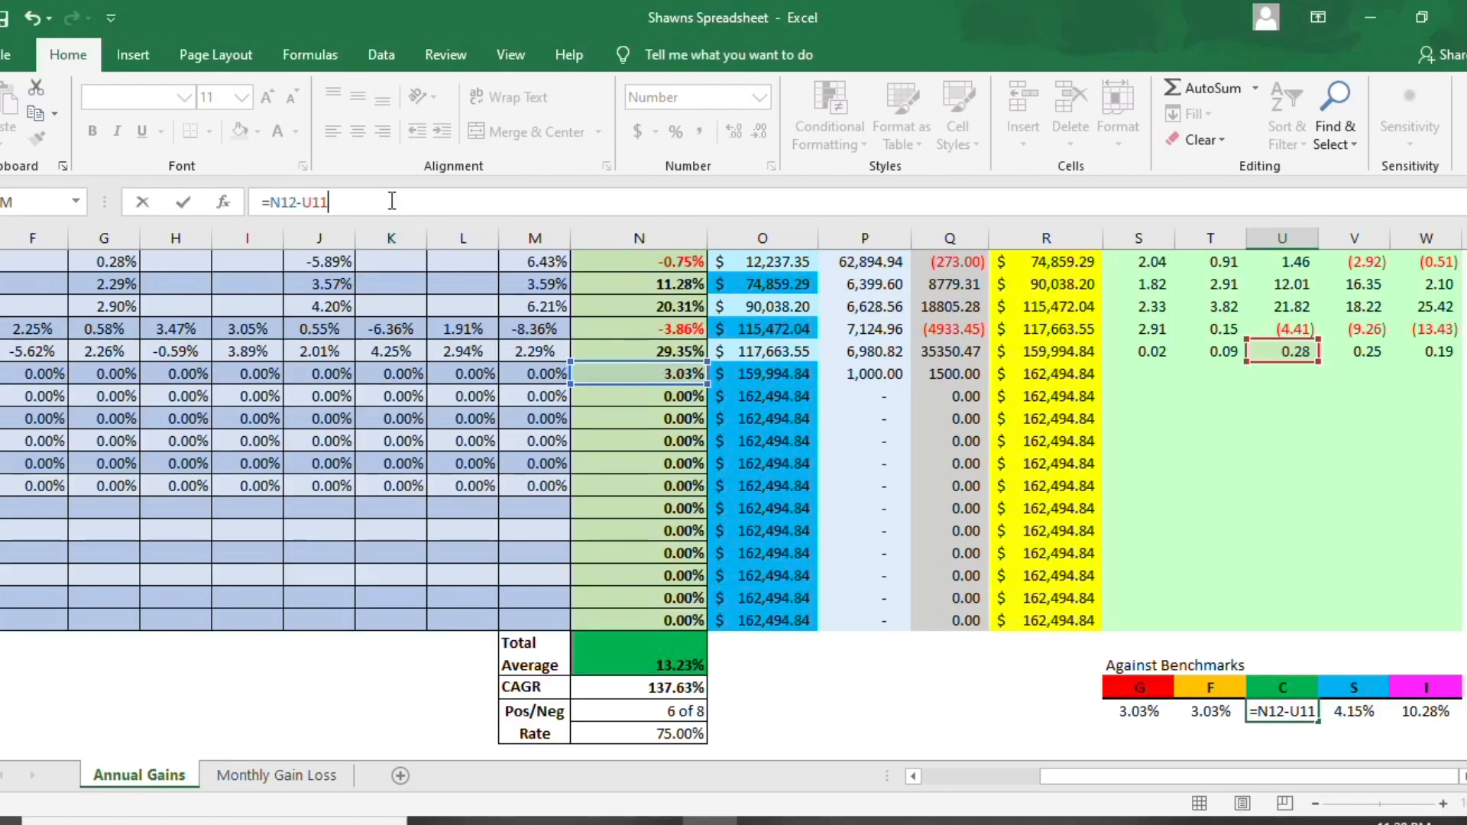
key("BackSpace")
type("2")
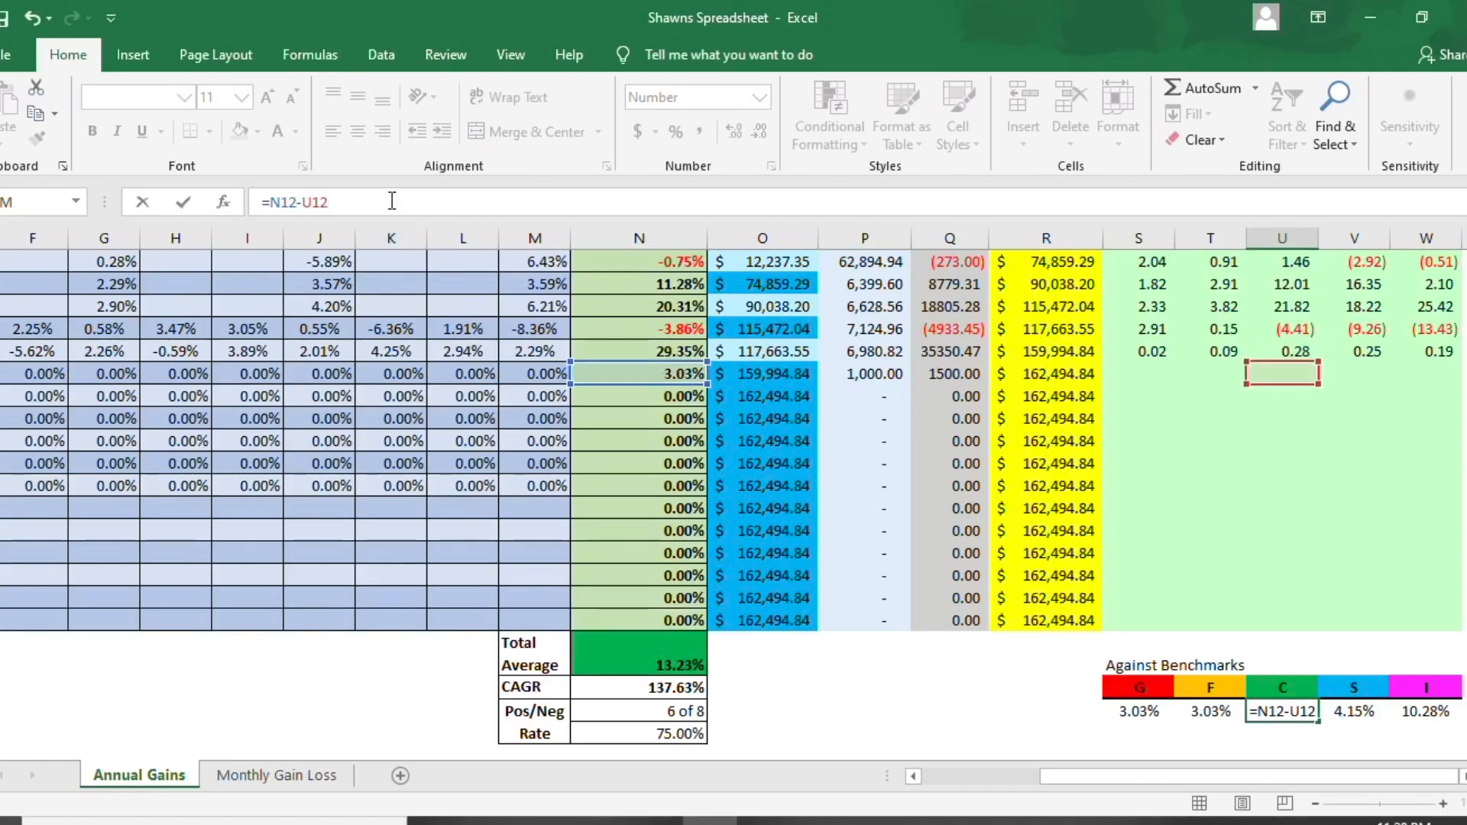
key("Tab")
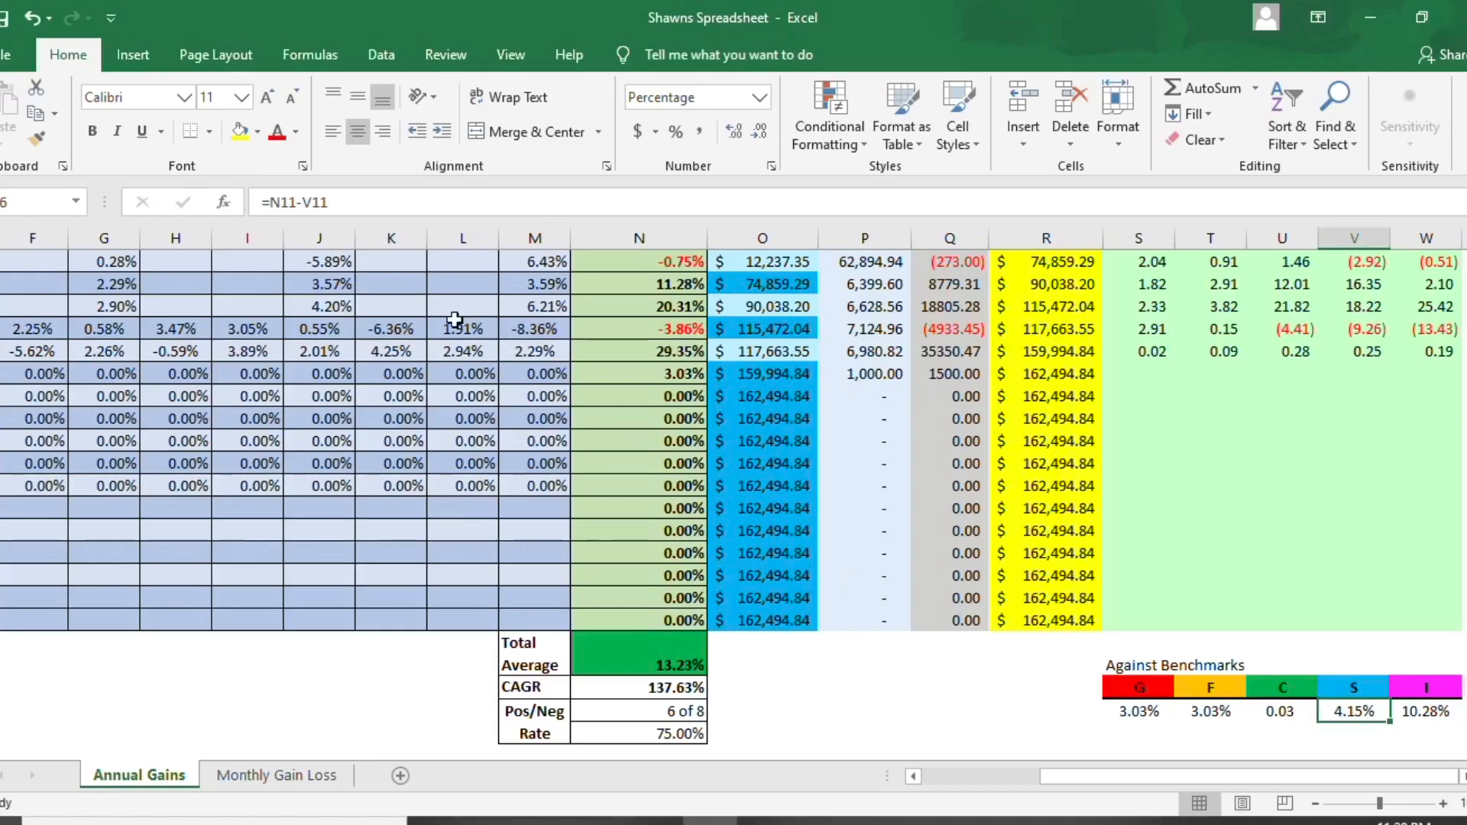
- Change the S fund's Against Benchmarks formula to =N12-V12
left_click(296, 205)
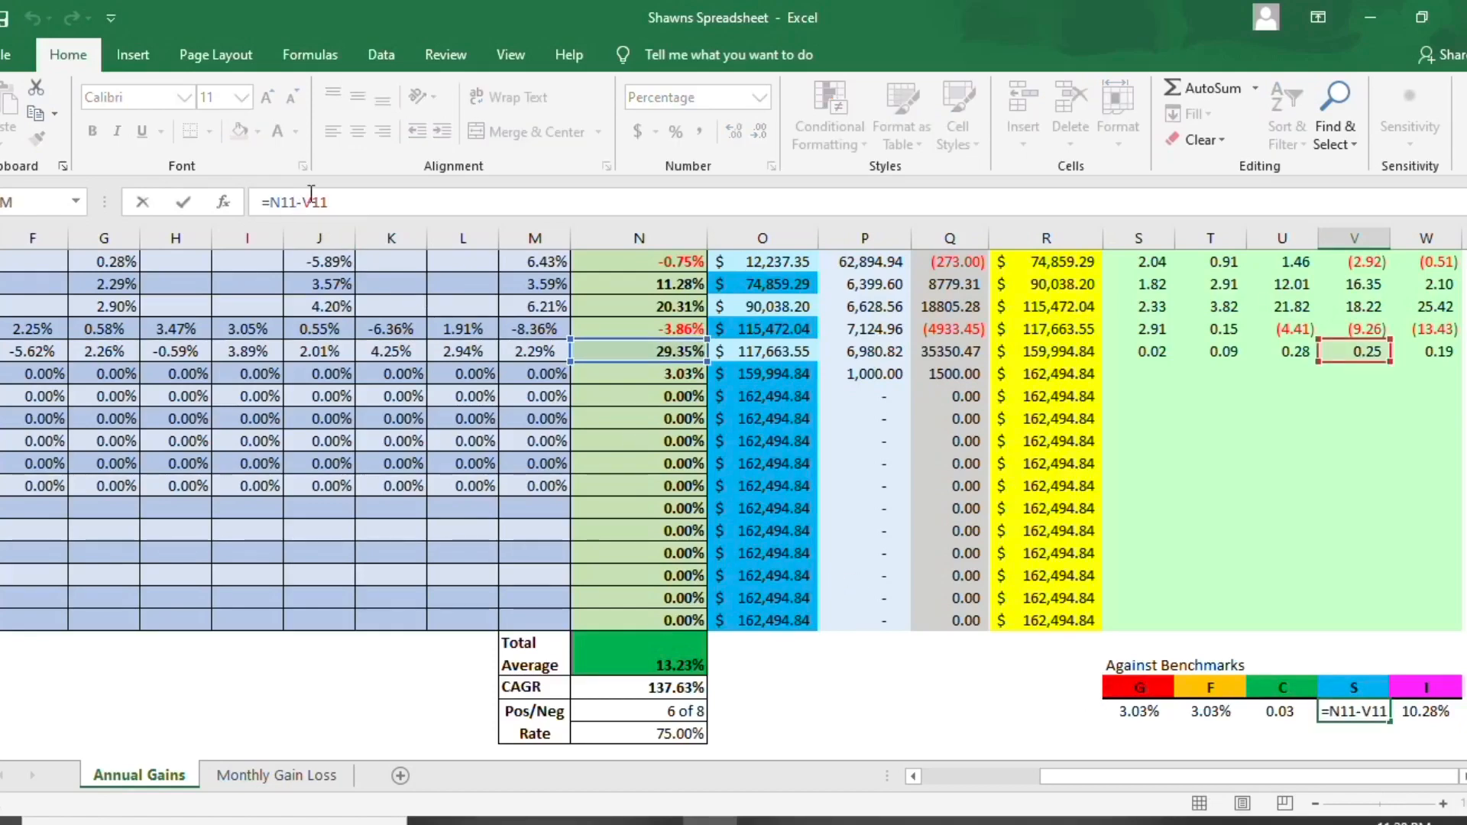
key("BackSpace")
type("2")
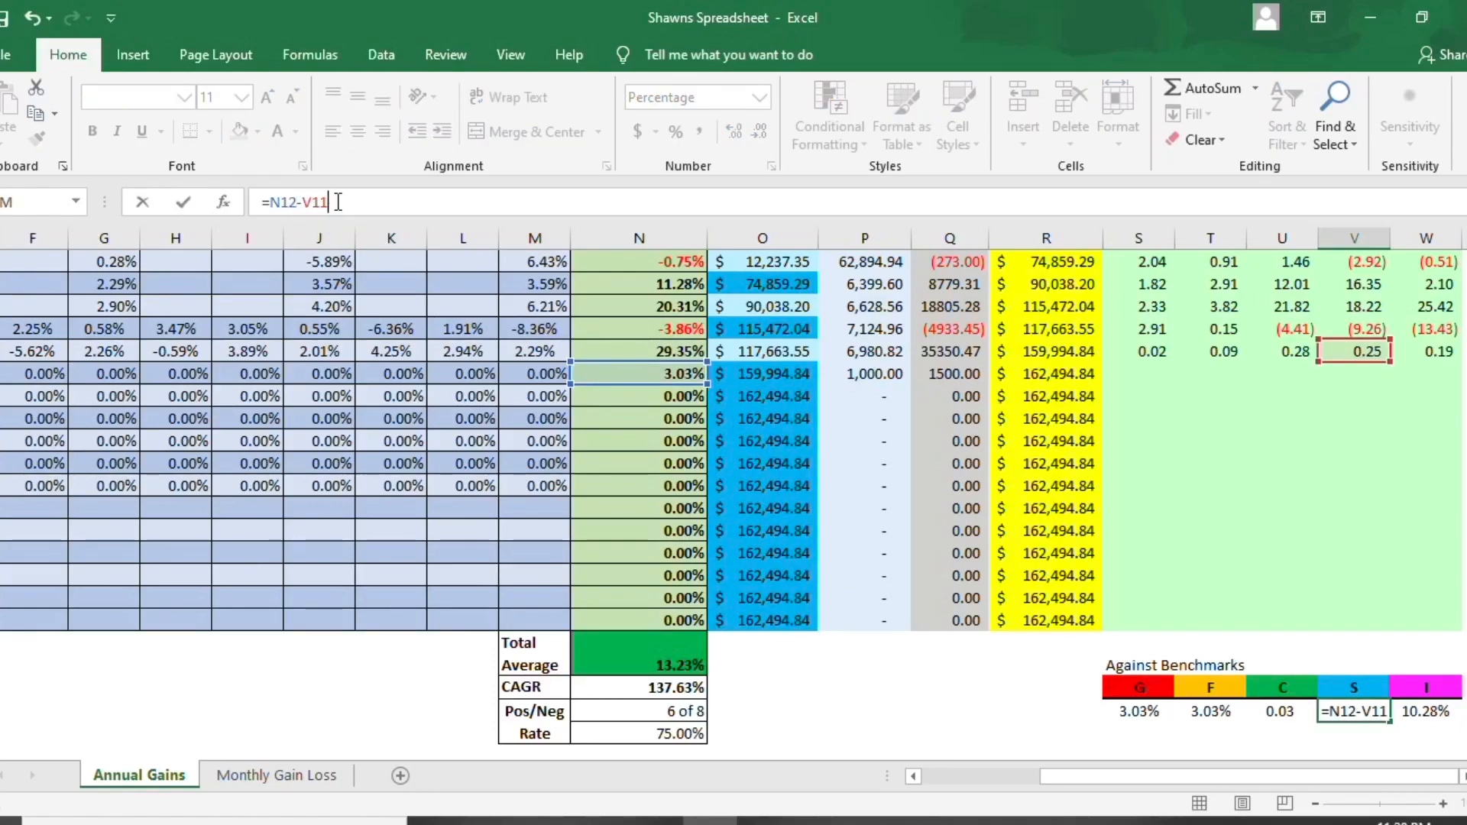
key("BackSpace")
type("2")
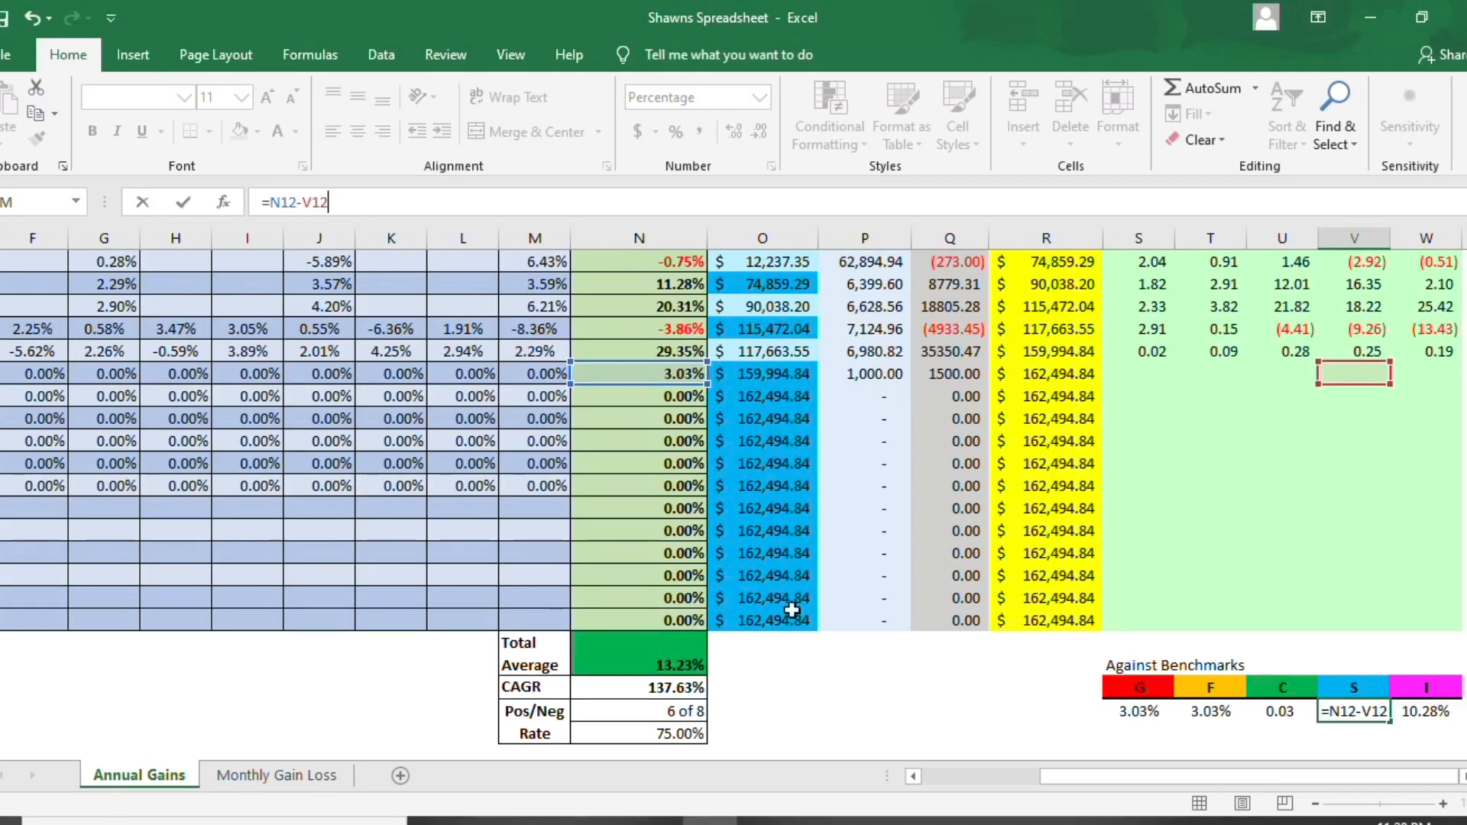
left_click(1423, 727)
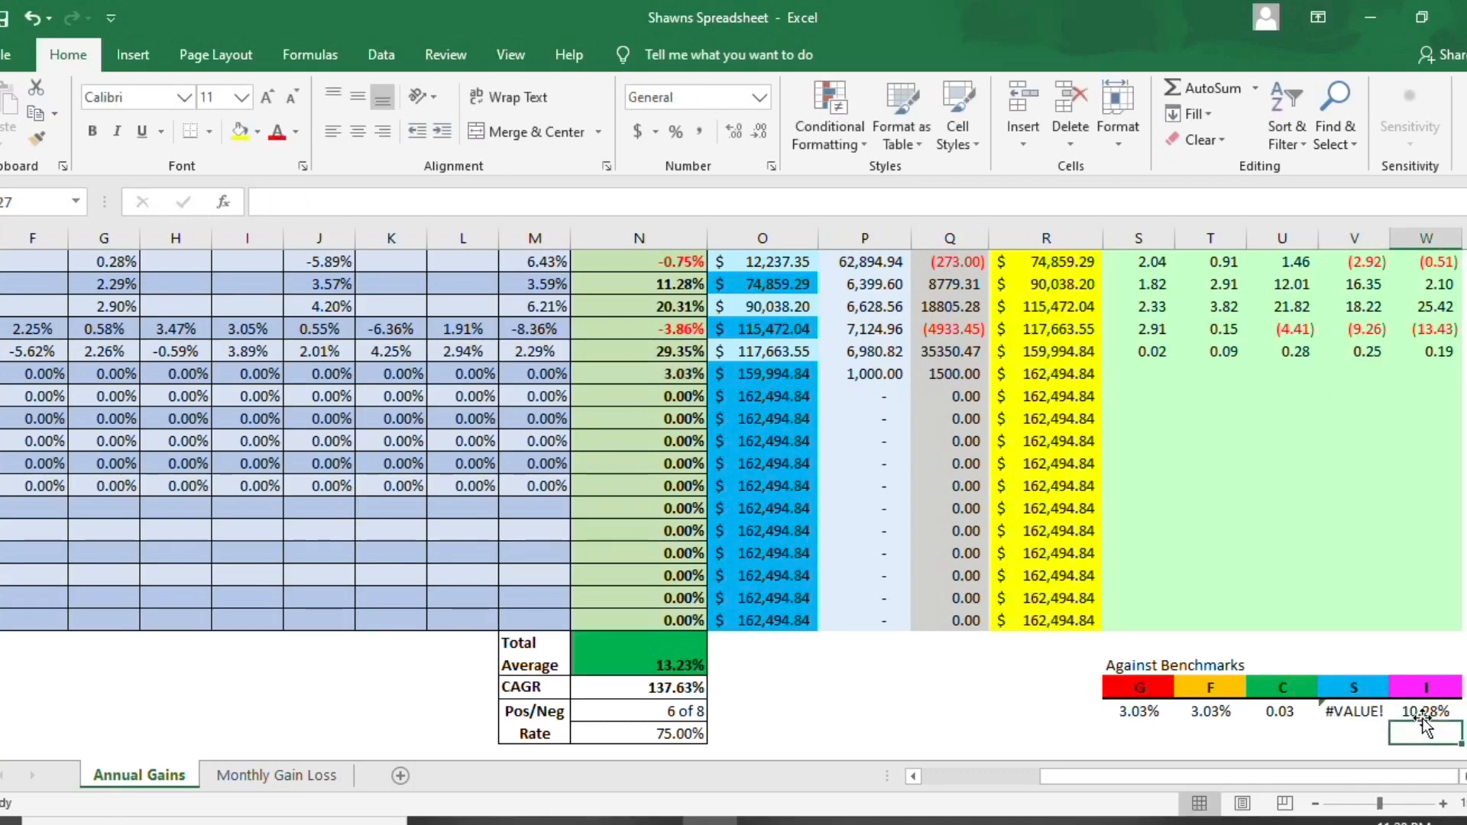
- Check the S fund's benchmark formula against the 2020 annual return, the S fund return cells and the neighbouring I and C benchmark cells
left_click(1383, 709)
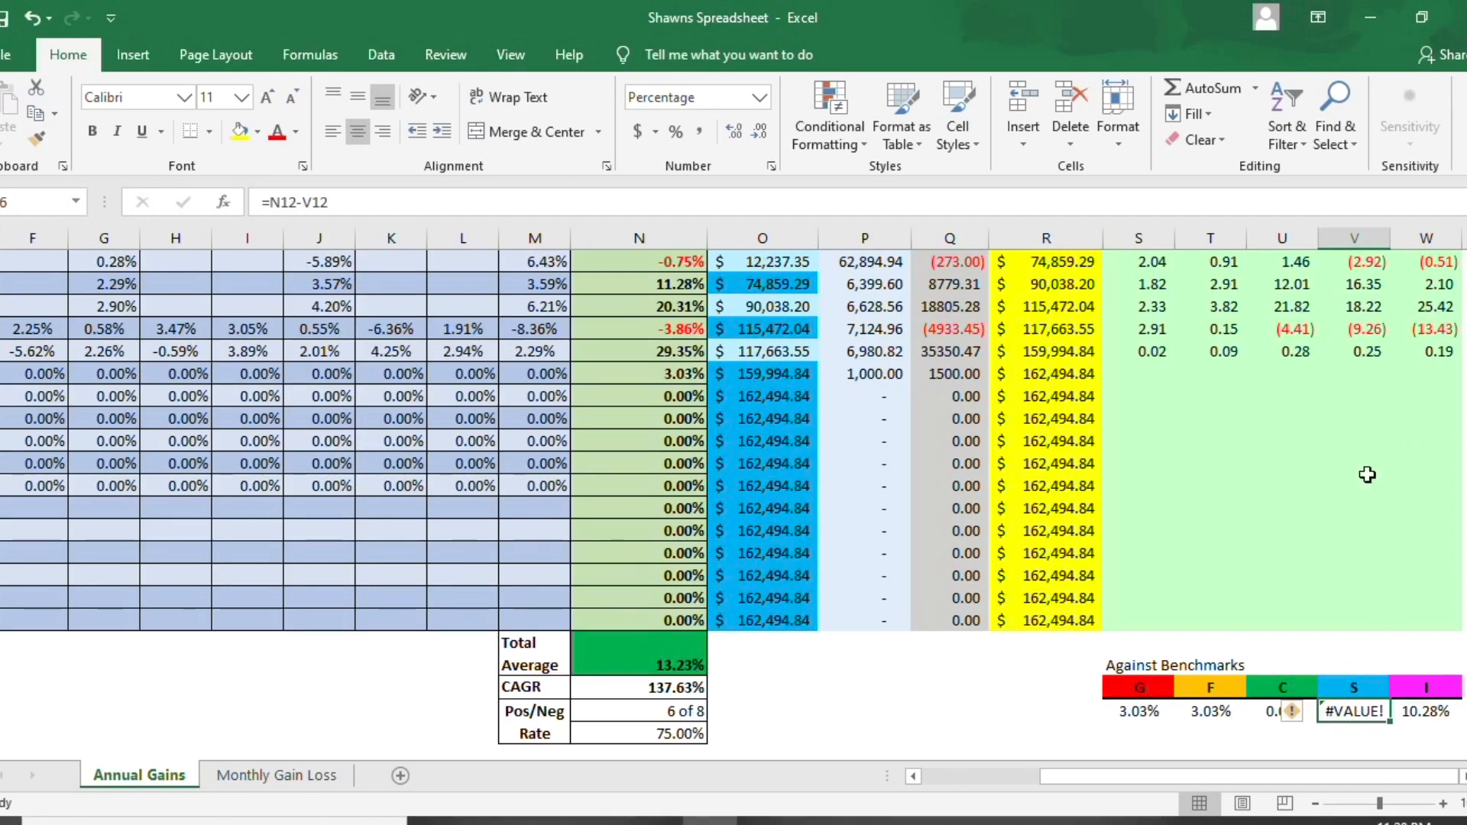
left_click(631, 376)
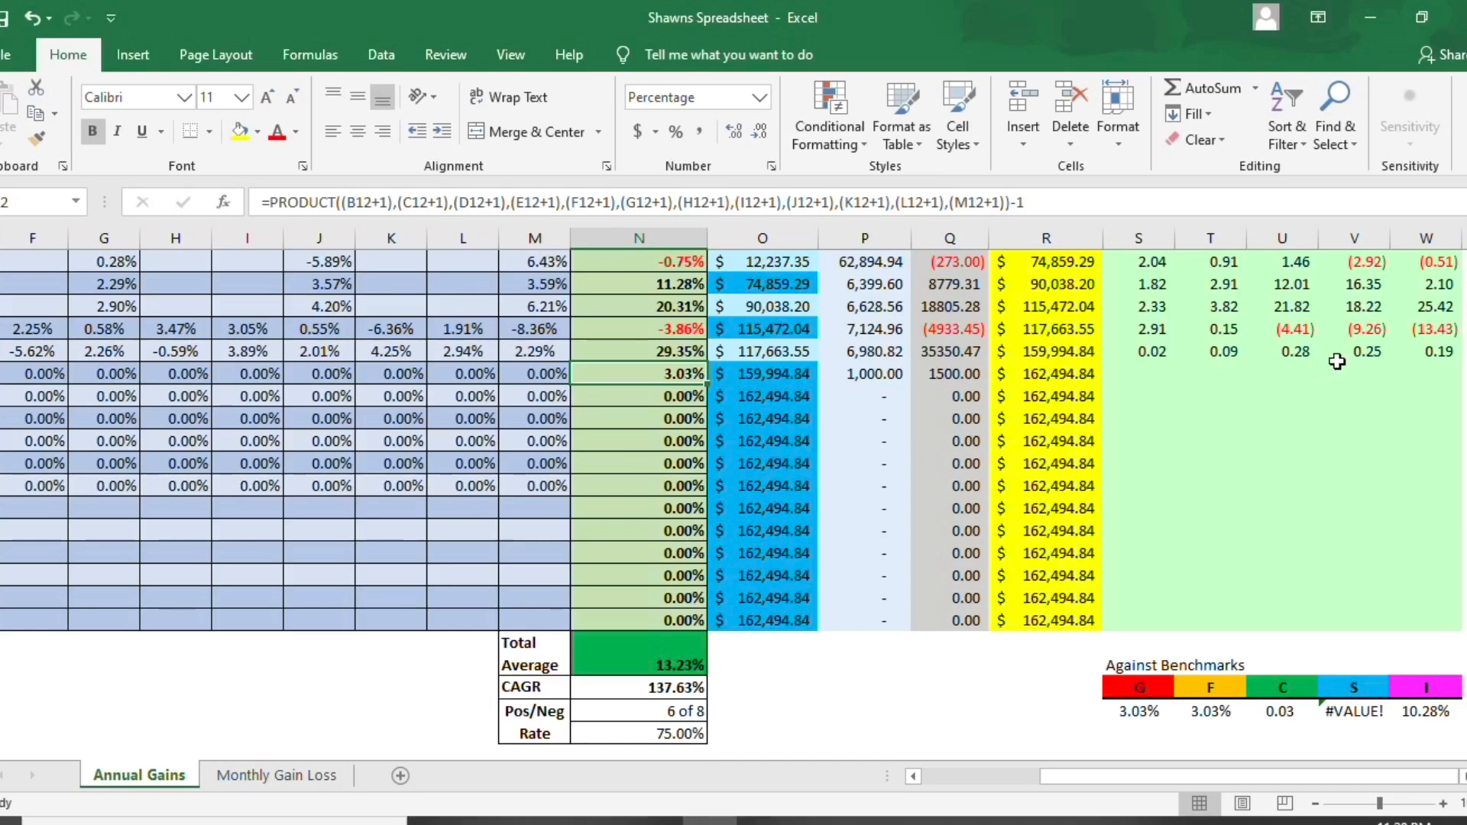
left_click(1365, 358)
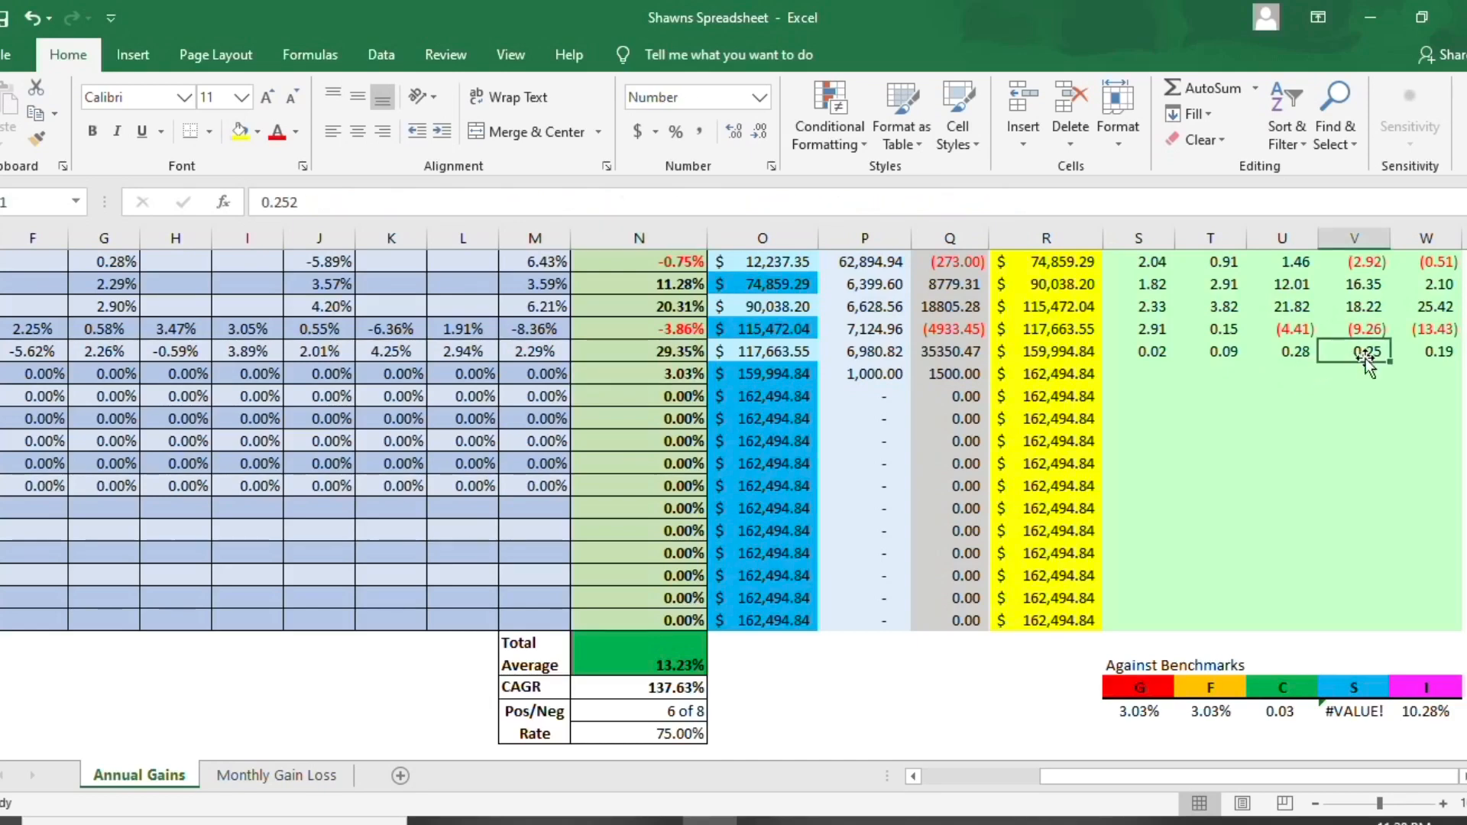
left_click(1364, 374)
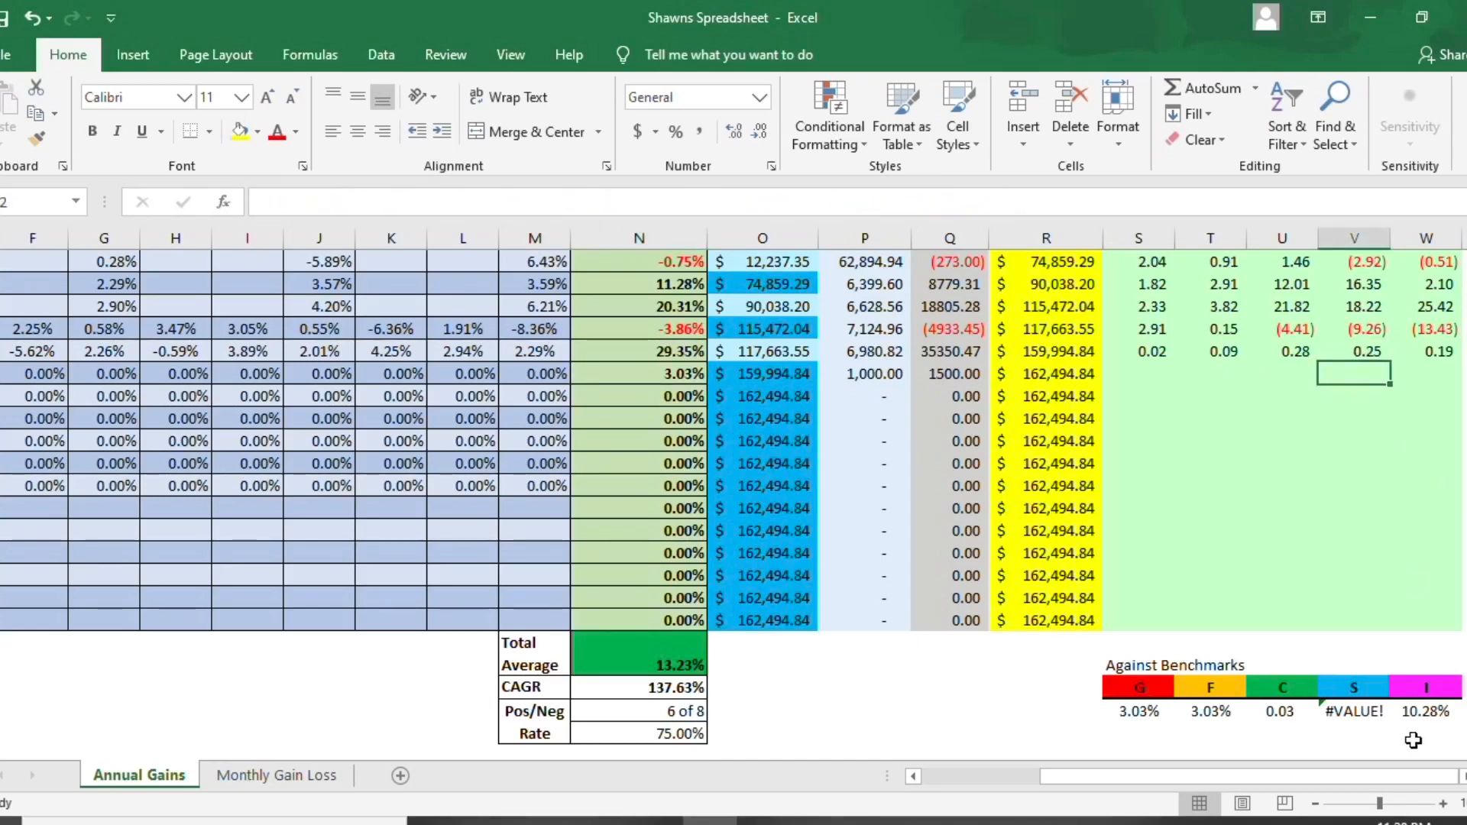
left_click(1417, 709)
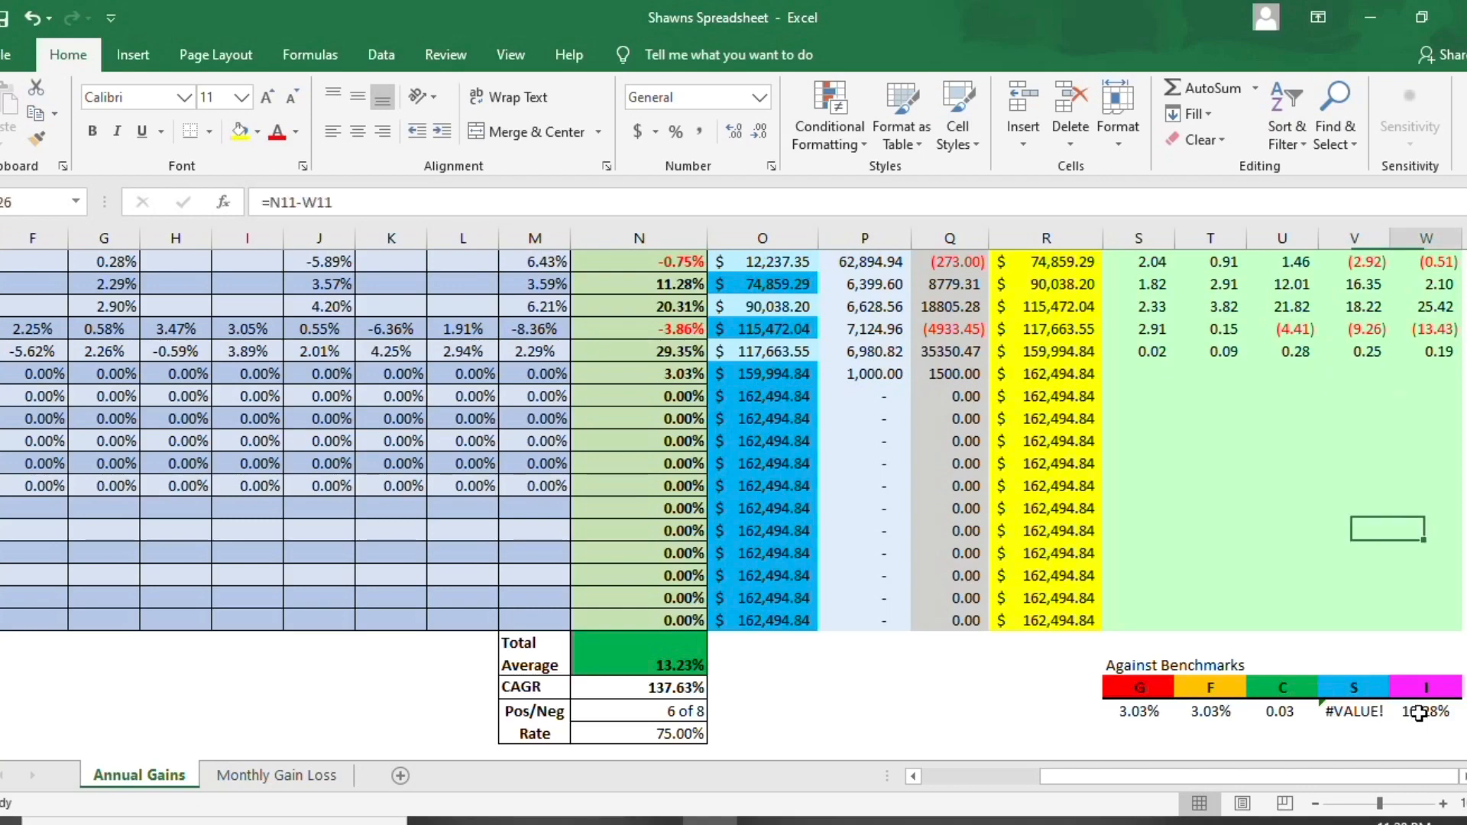
left_click(1267, 709)
left_click(1358, 727)
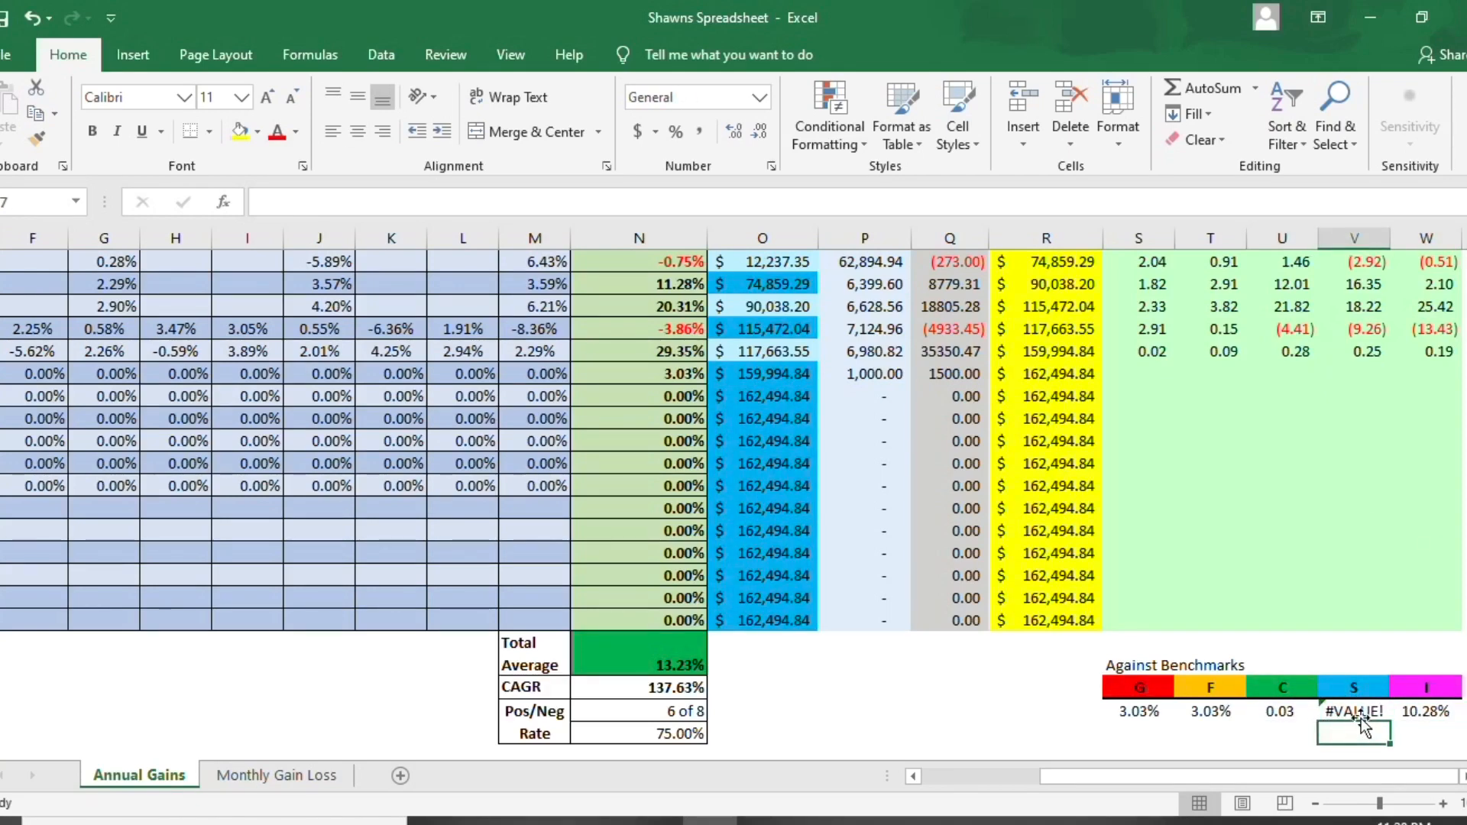
left_click(1360, 712)
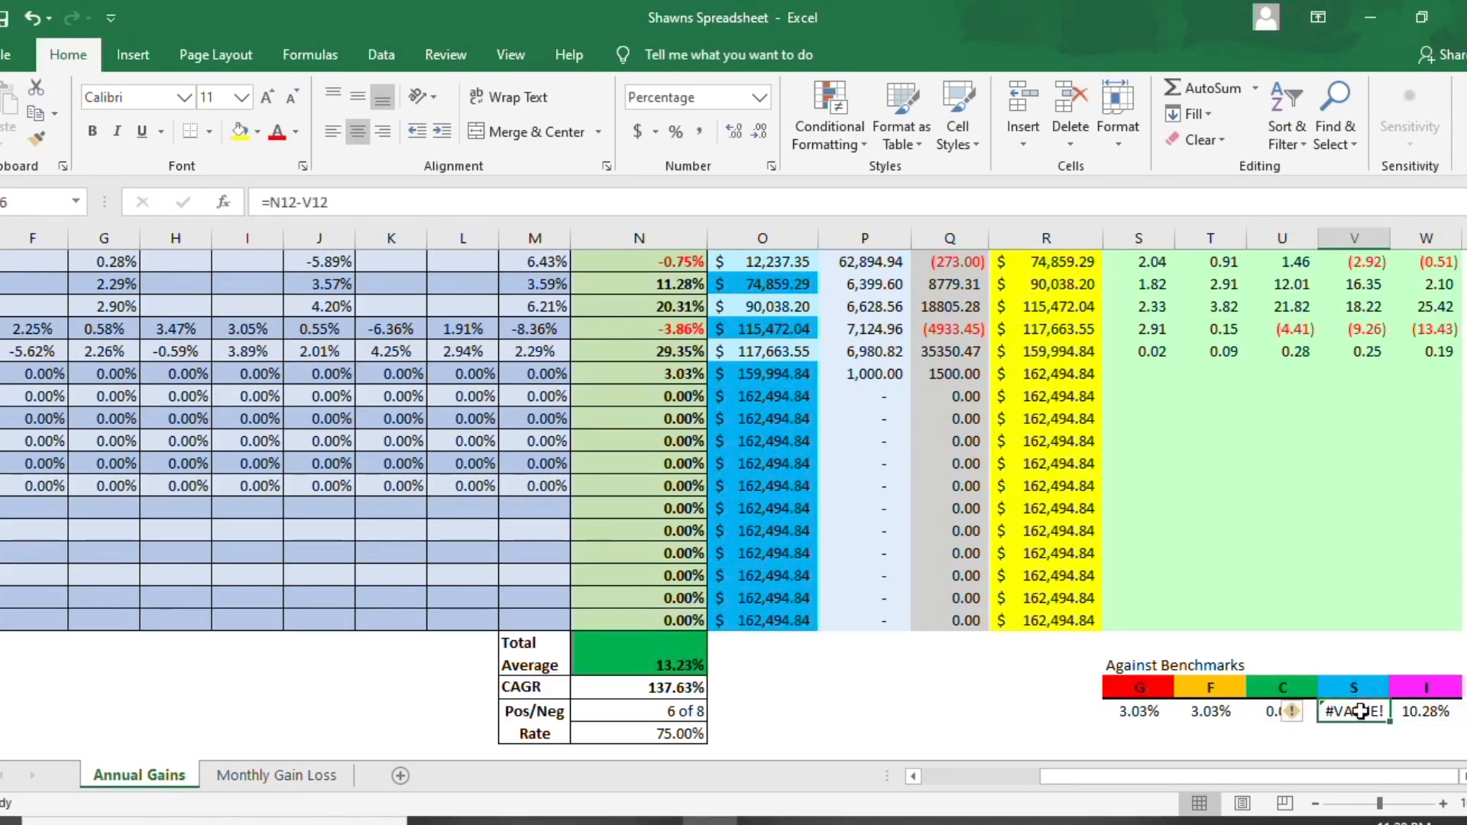
- Change the I fund's Against Benchmarks formula to =N12-W12
left_click(1416, 713)
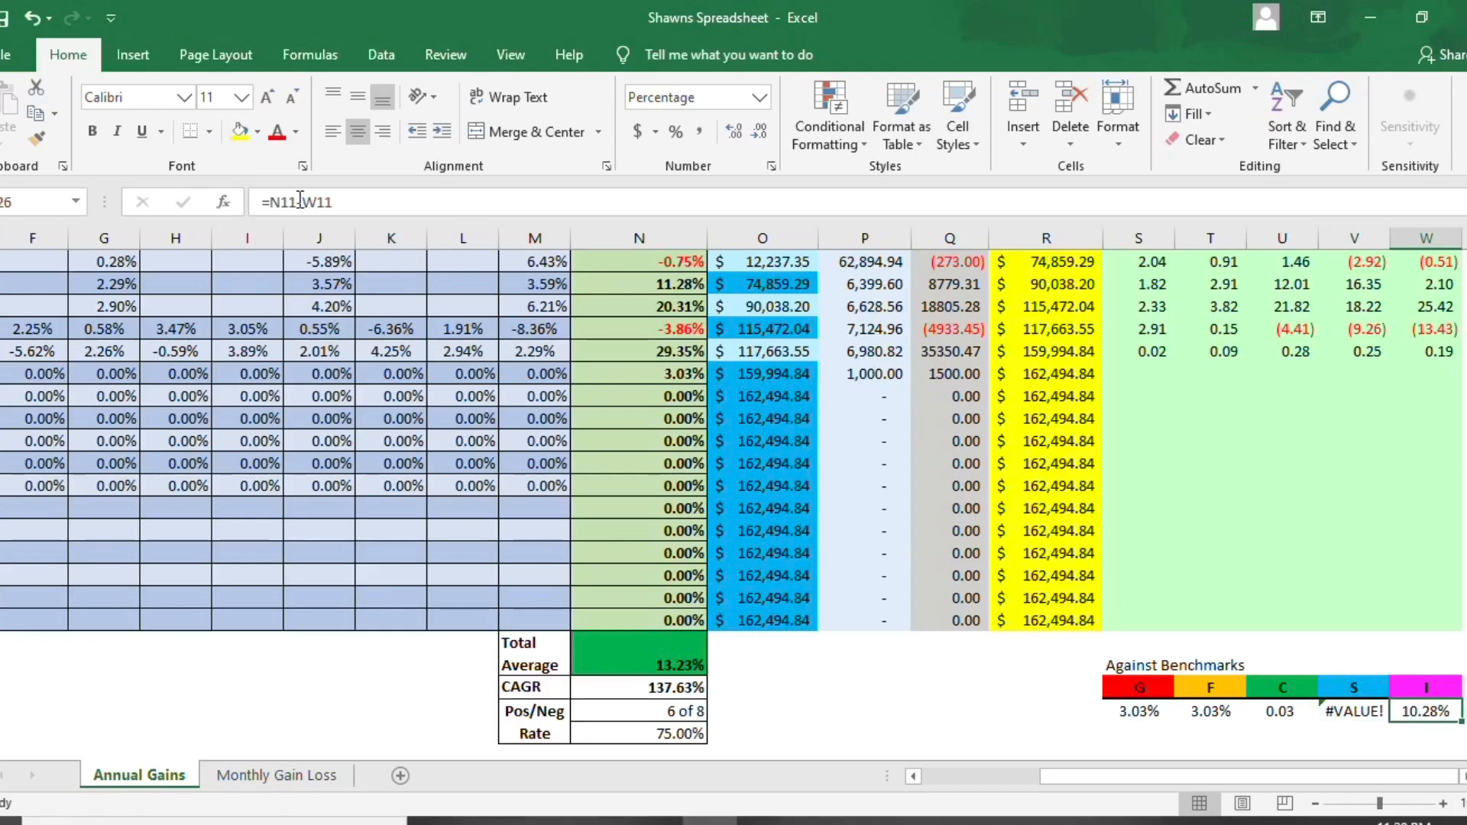
left_click(298, 200)
key("BackSpace")
type("2")
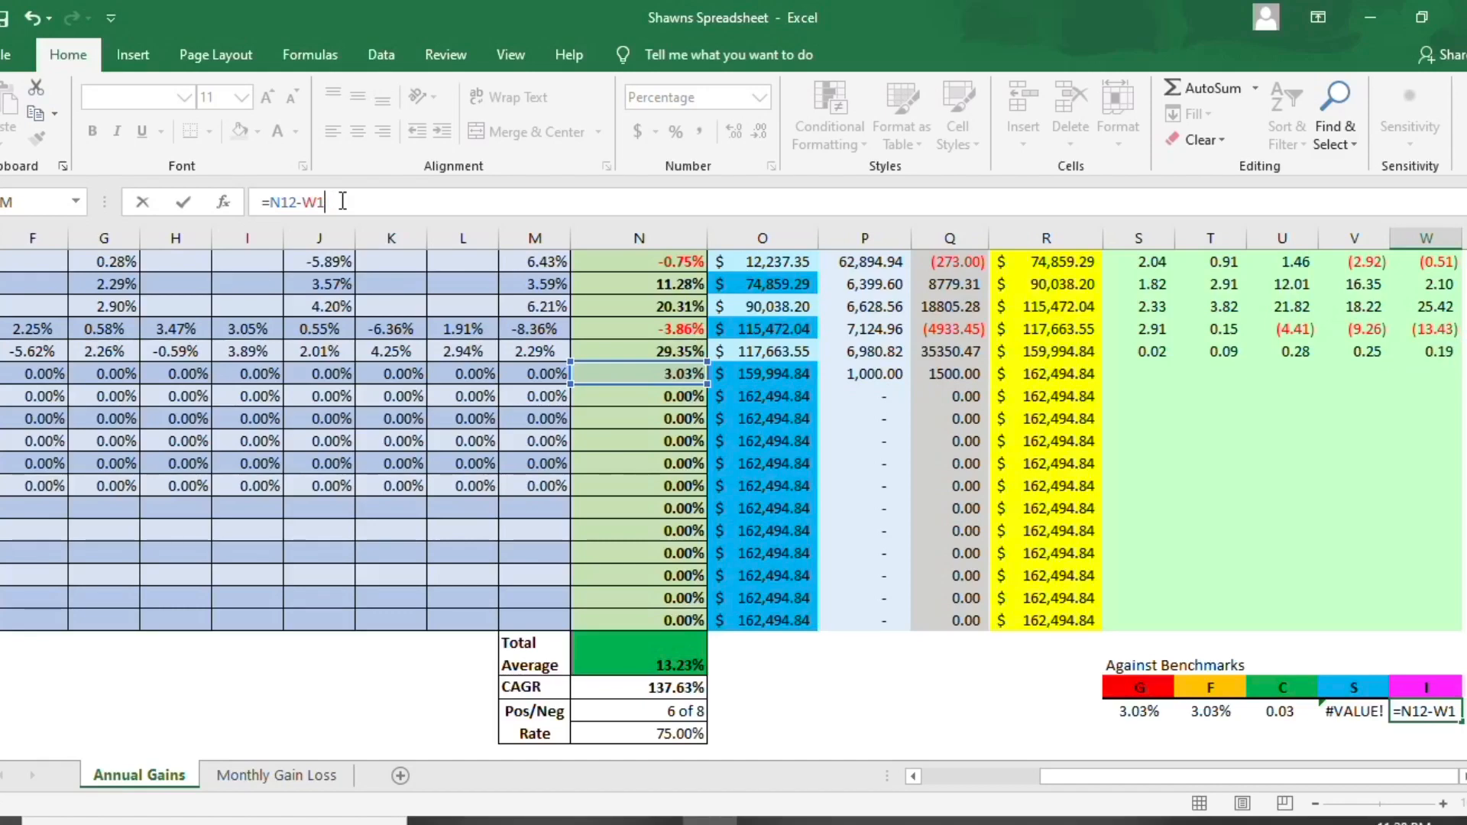
key("BackSpace")
type("2")
key("Return")
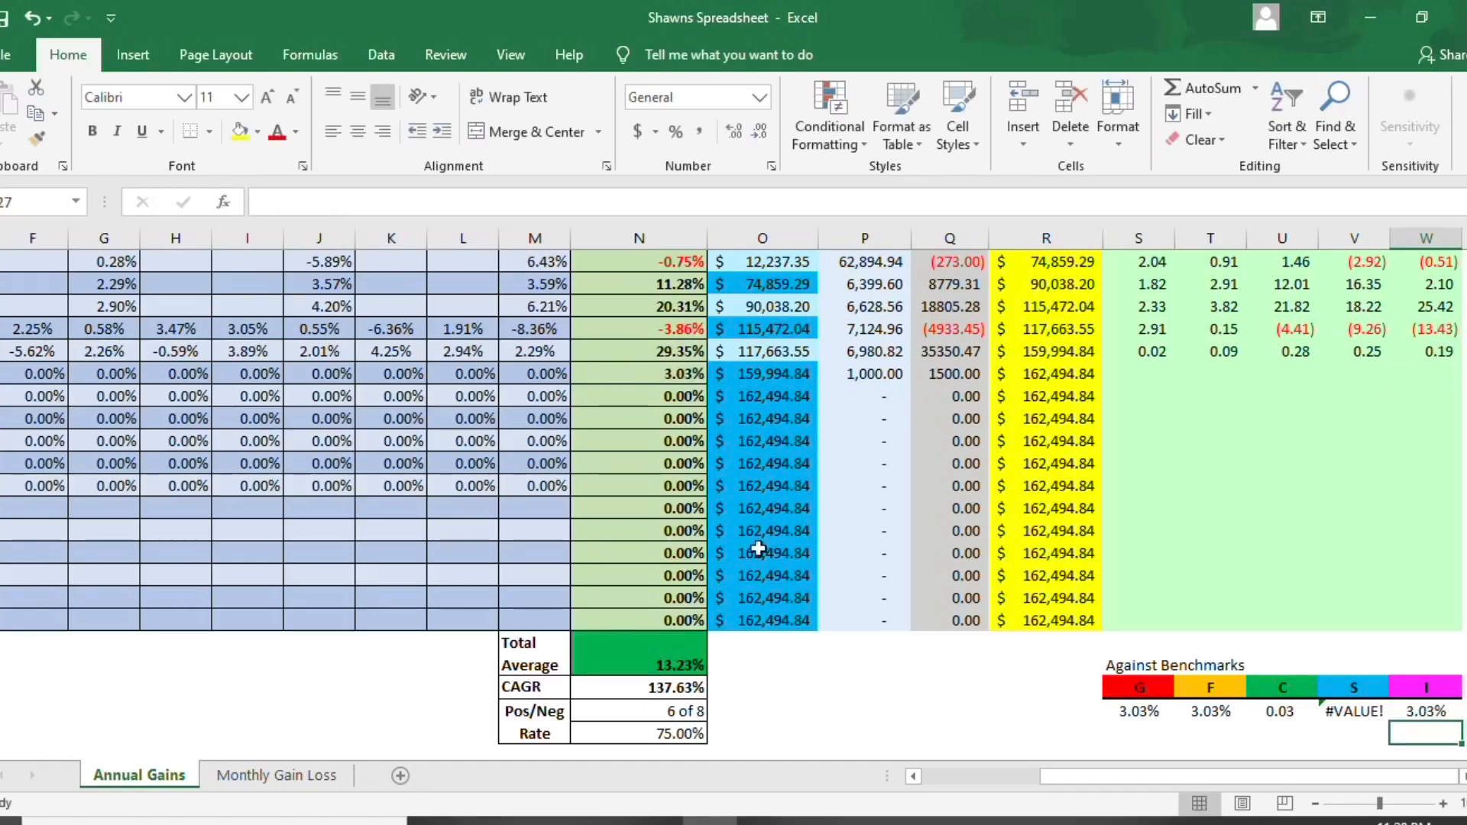
- Enter 0 as the 2020 return for each of the G, F, C, S and I funds in S12 through W12
left_click(1158, 374)
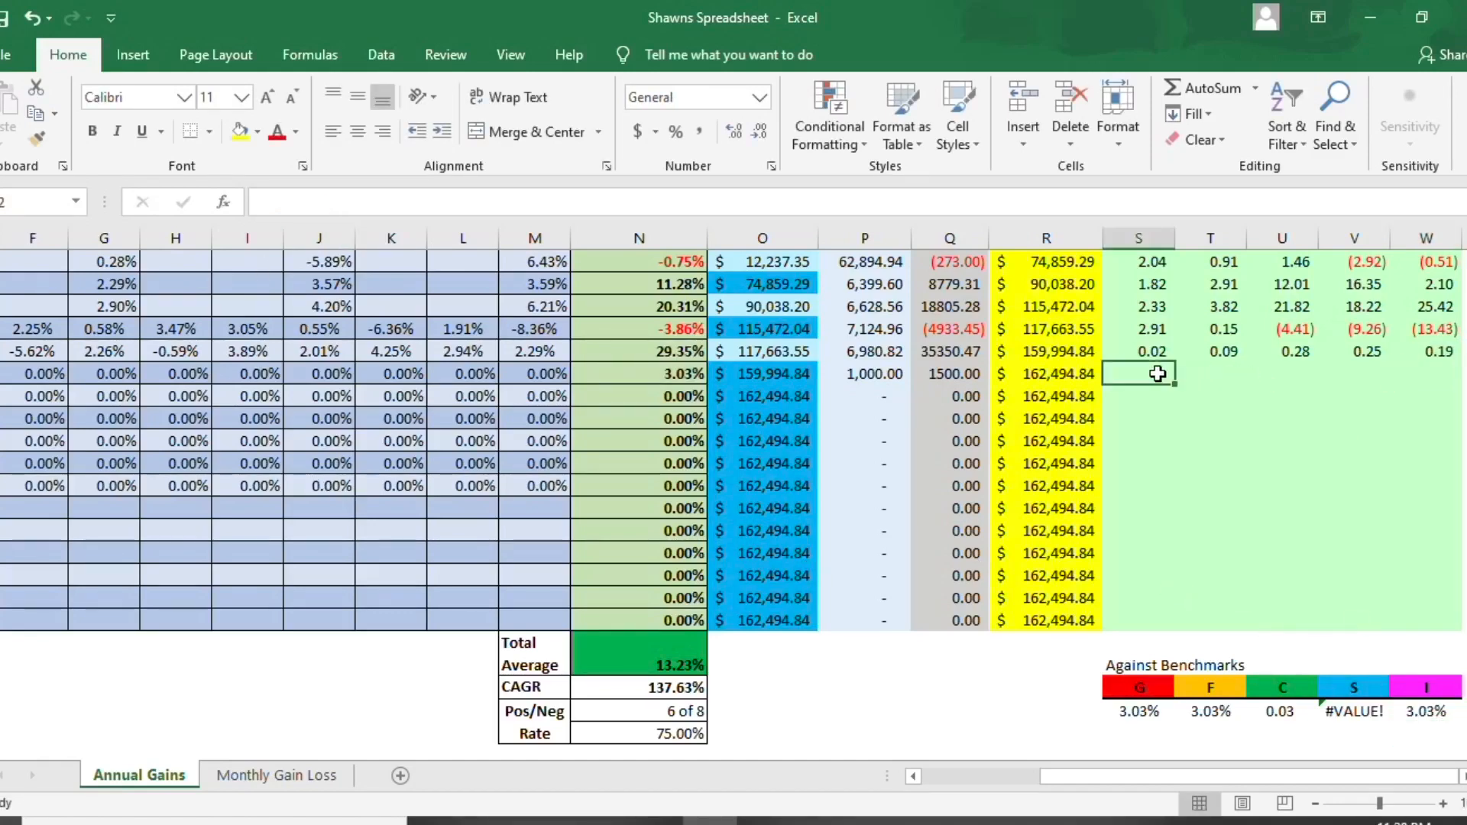
type("0")
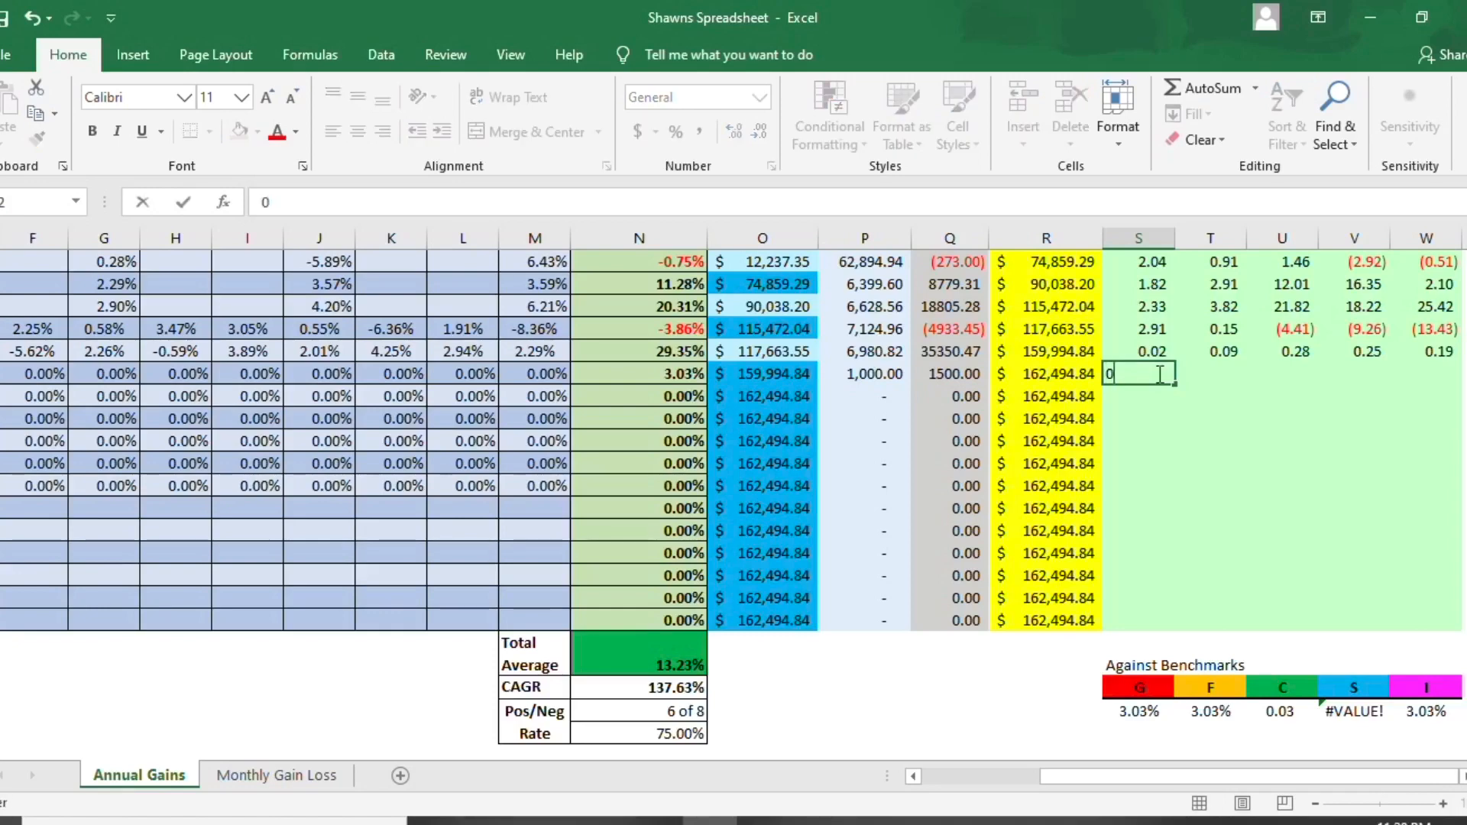
key("Tab")
type("0")
key("Tab")
type("0")
key("Tab")
type("0")
key("Tab")
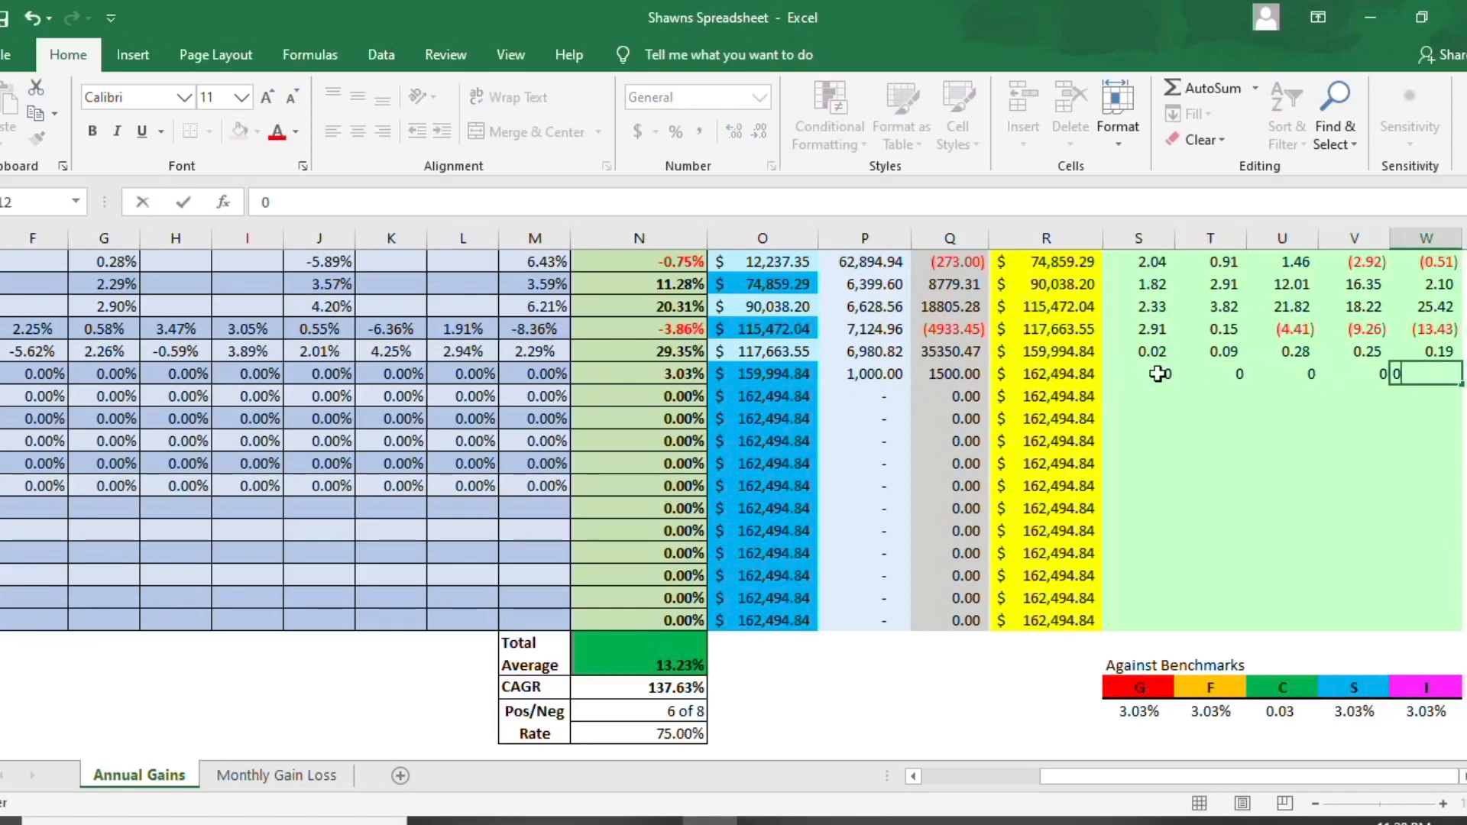
type("0")
key("Tab")
type("0")
key("BackSpace")
key("Return")
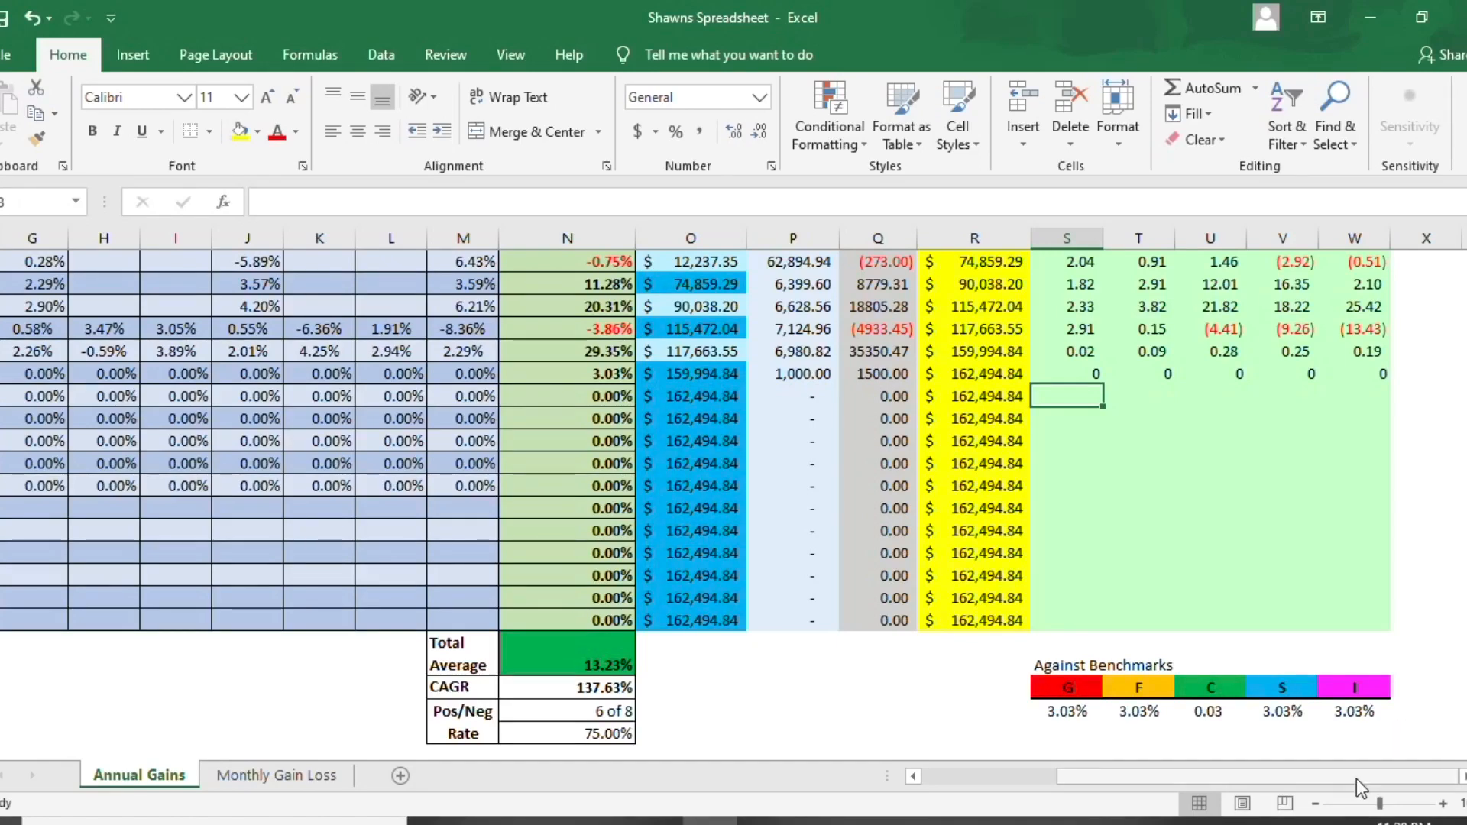
- Return to the monthly returns table and select the entire 2020 row
left_click_drag(1355, 778, 1194, 776)
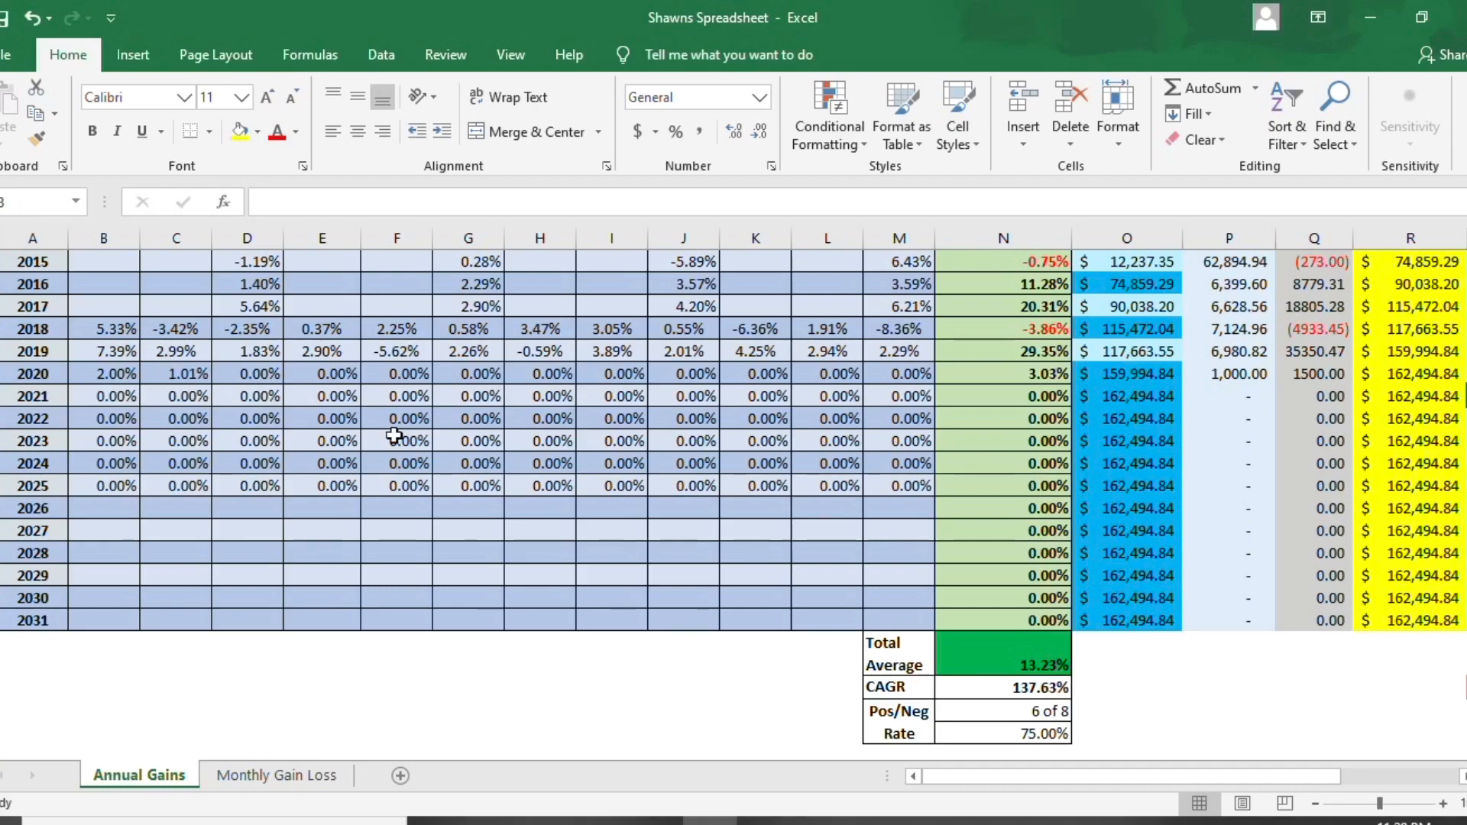
scroll(1408, 428, "up", 3)
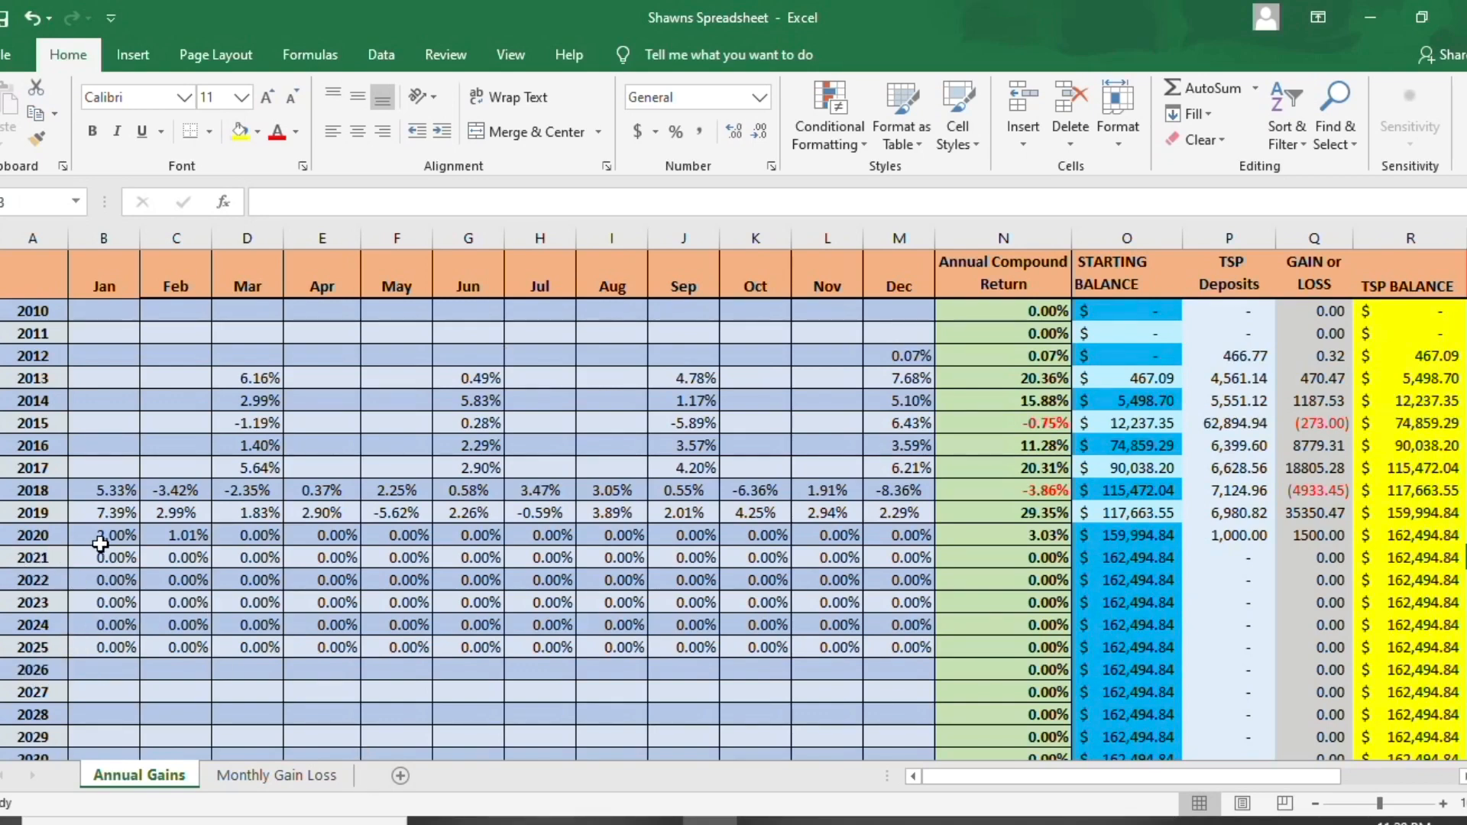
left_click(0, 535)
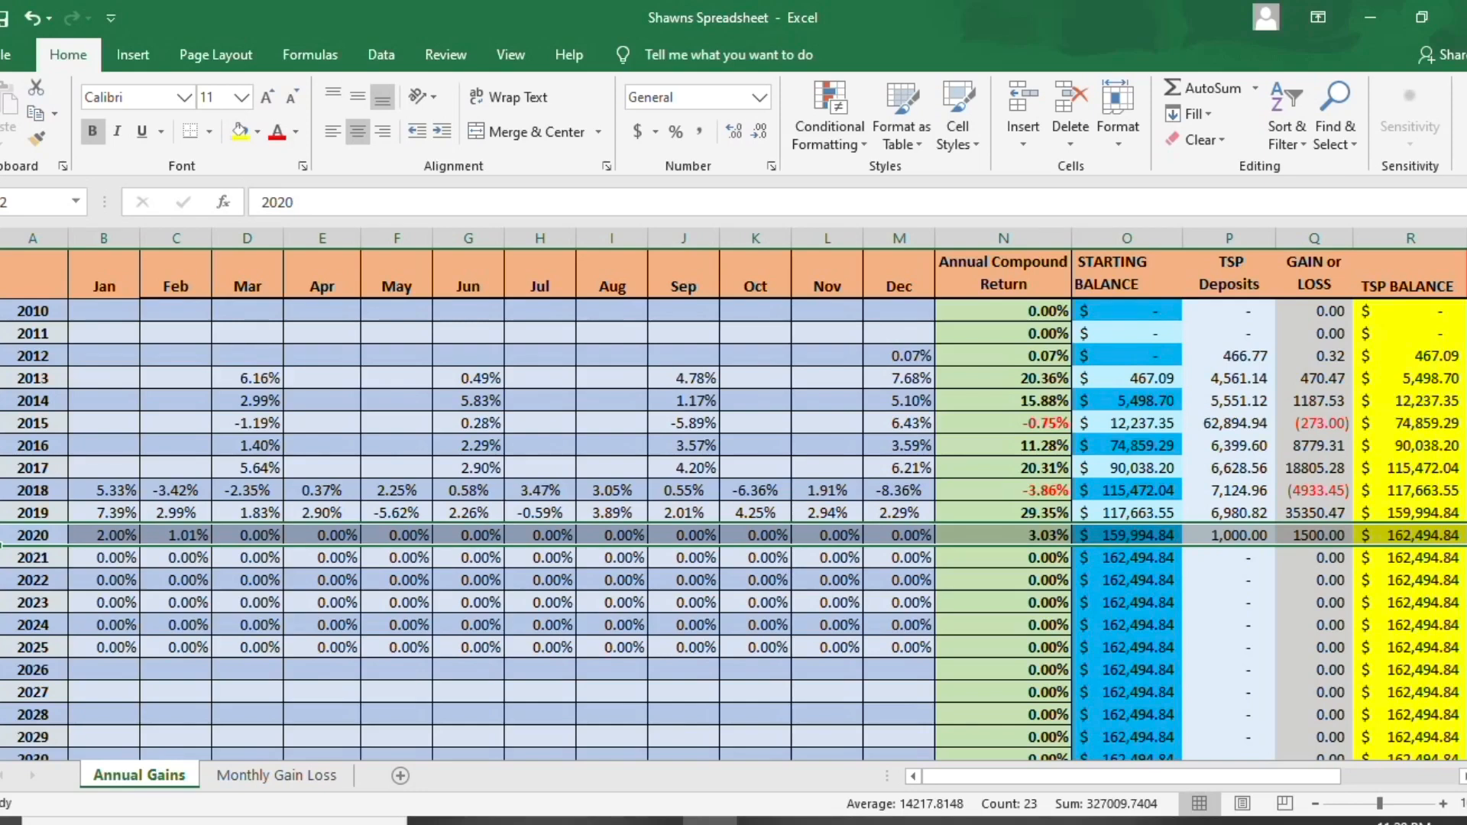